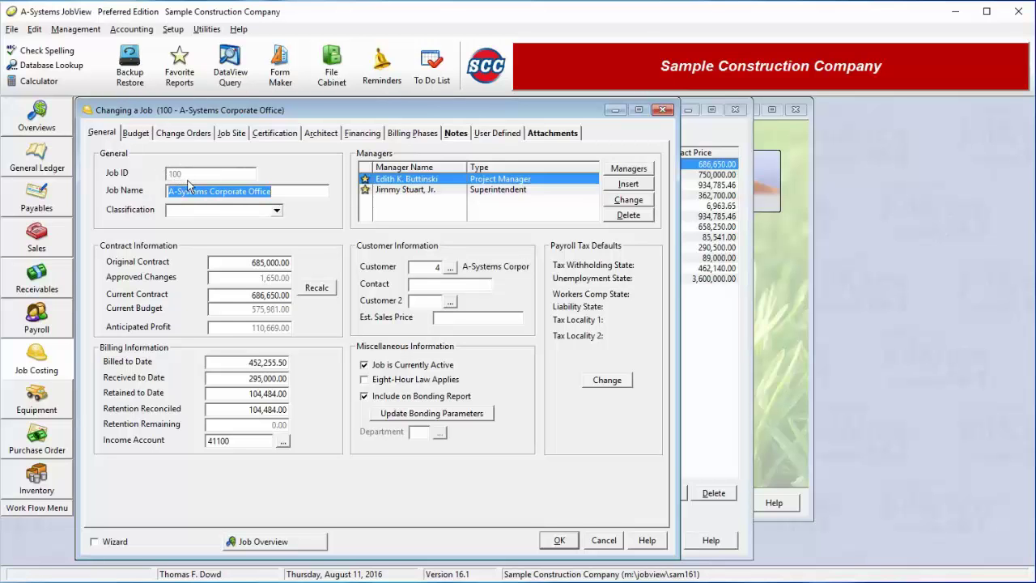
# Check the job name of job 100 and view the choices available for its classification.
pyautogui.click(291, 191)
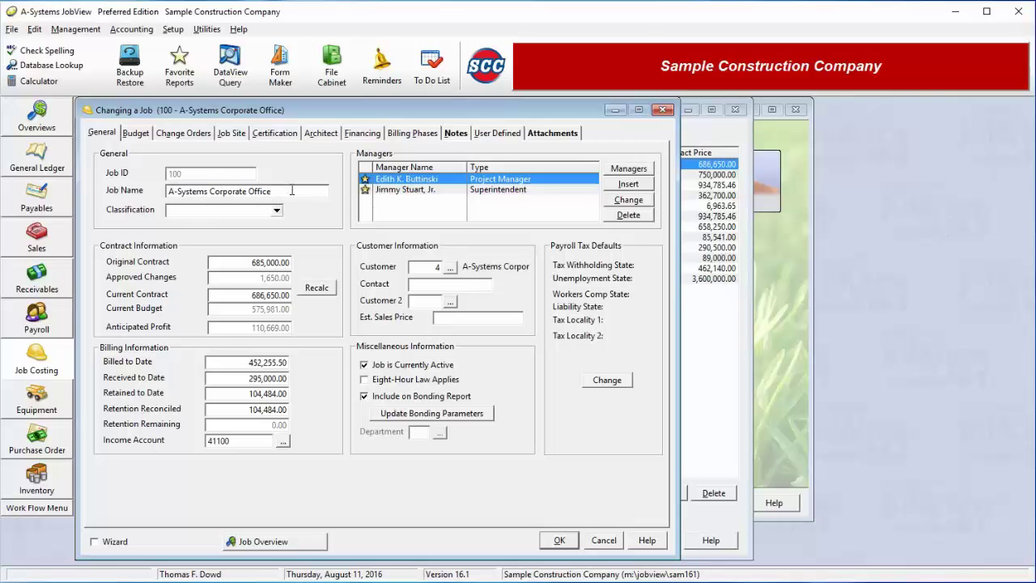
pyautogui.click(276, 211)
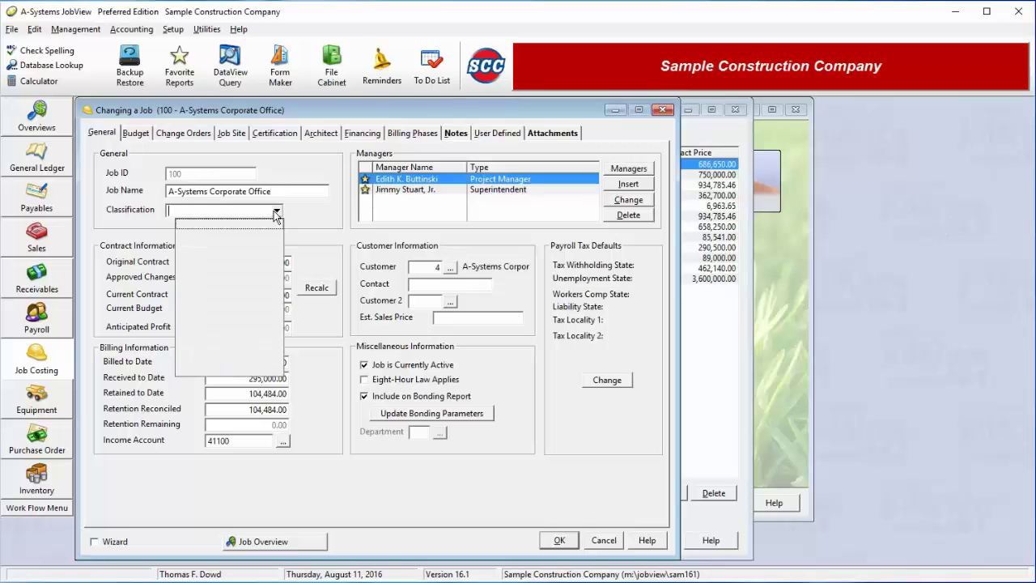
pyautogui.click(276, 213)
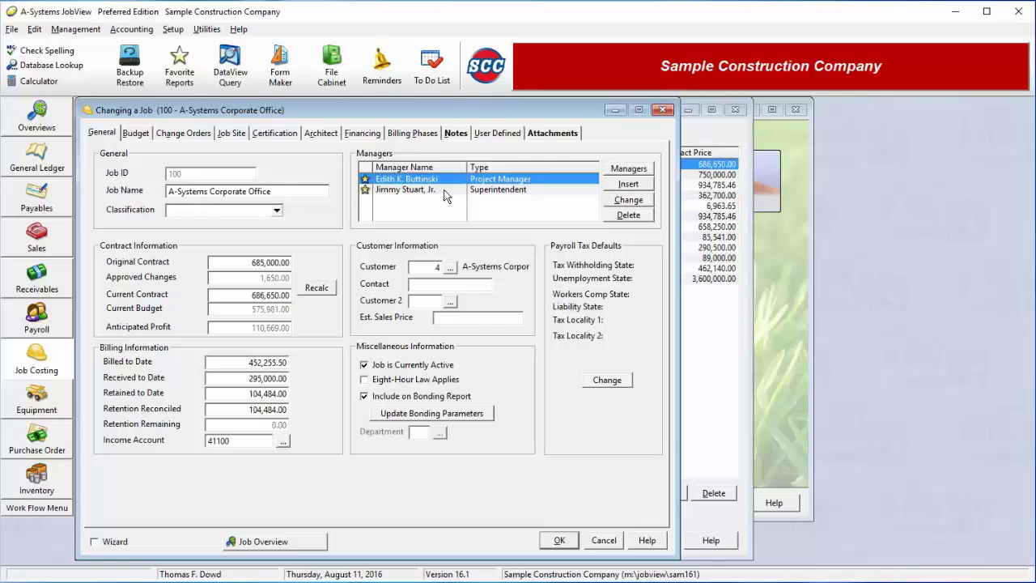
# Review the manager types and employees offered for a new job manager, and view the list of project managers and superintendents.
pyautogui.click(629, 184)
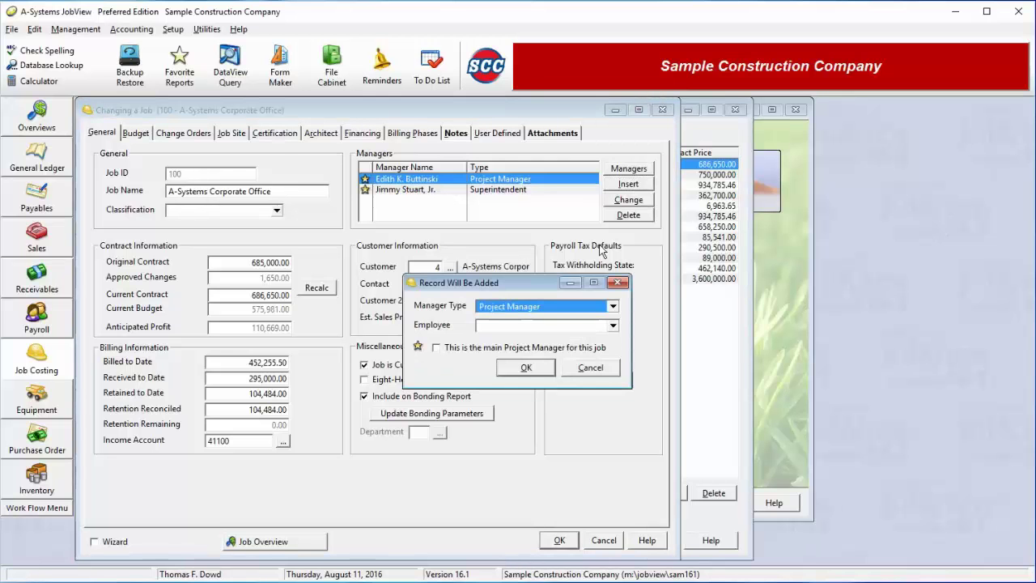
pyautogui.click(539, 309)
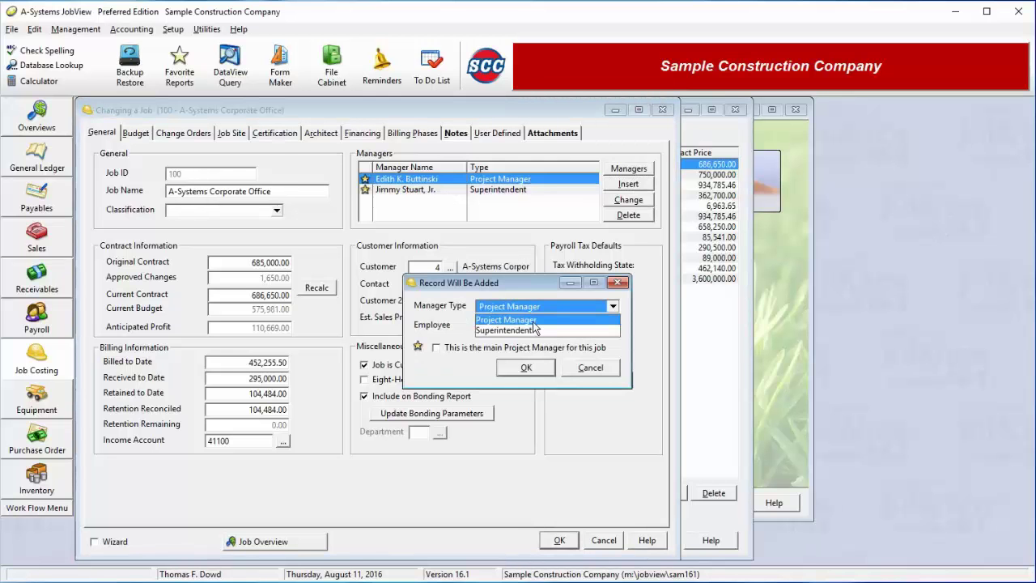
pyautogui.click(542, 321)
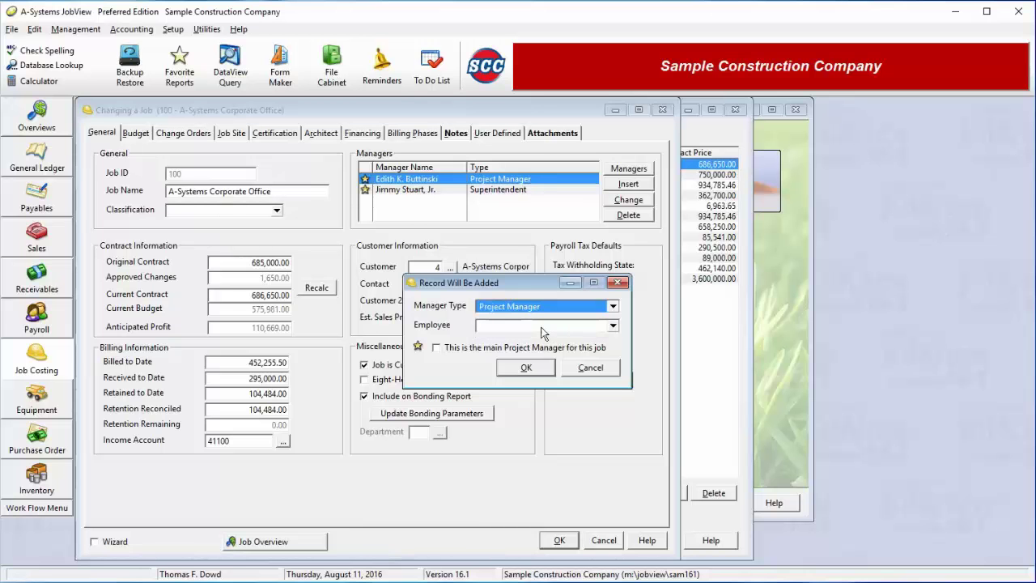
pyautogui.click(544, 326)
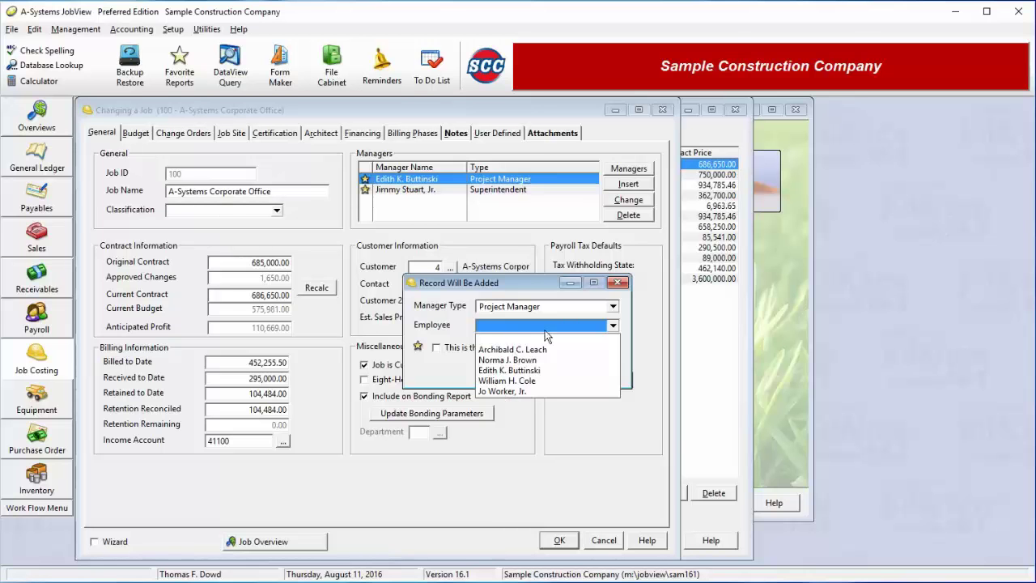
pyautogui.click(613, 326)
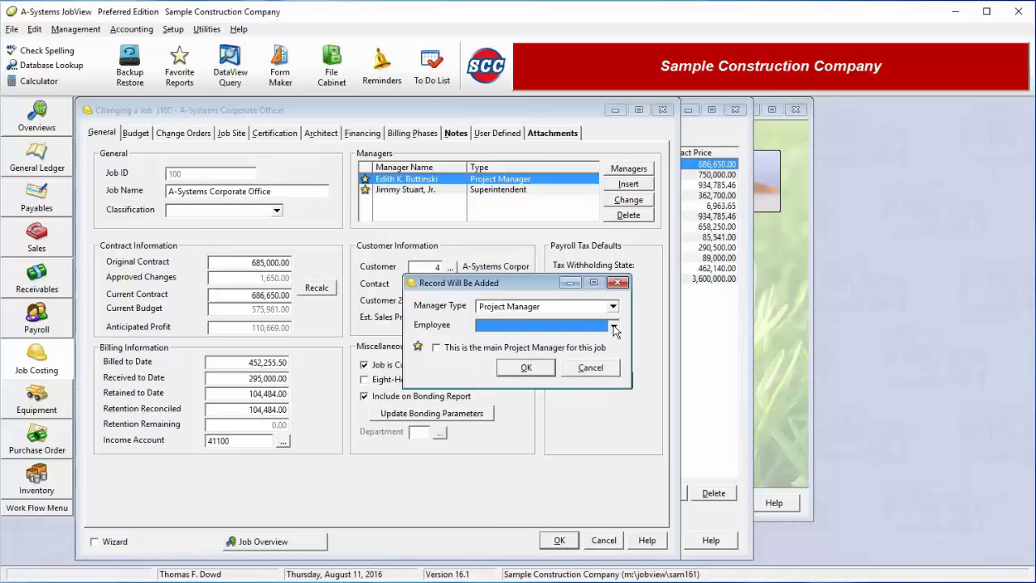
pyautogui.click(588, 368)
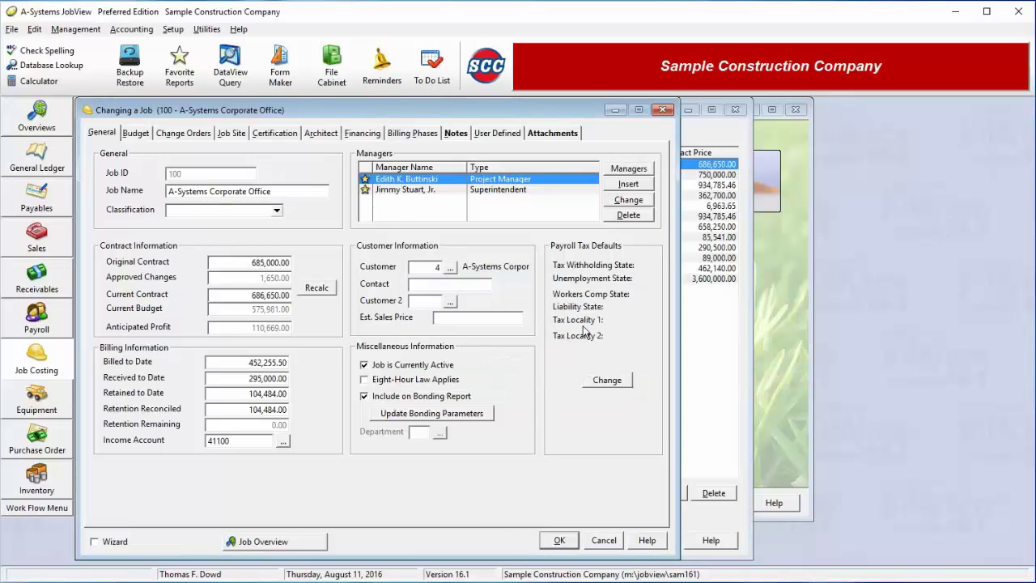
pyautogui.click(628, 170)
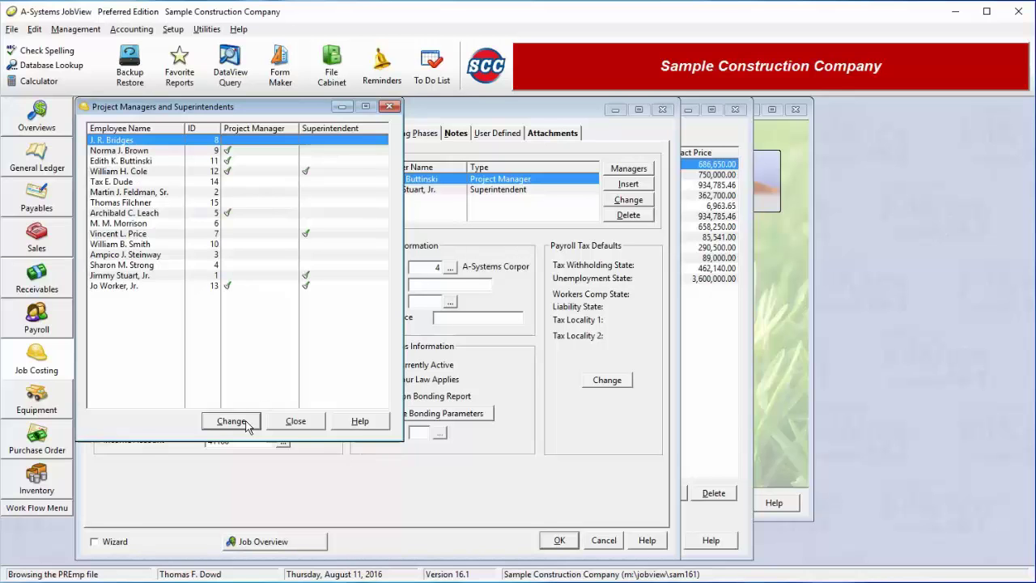
pyautogui.click(293, 422)
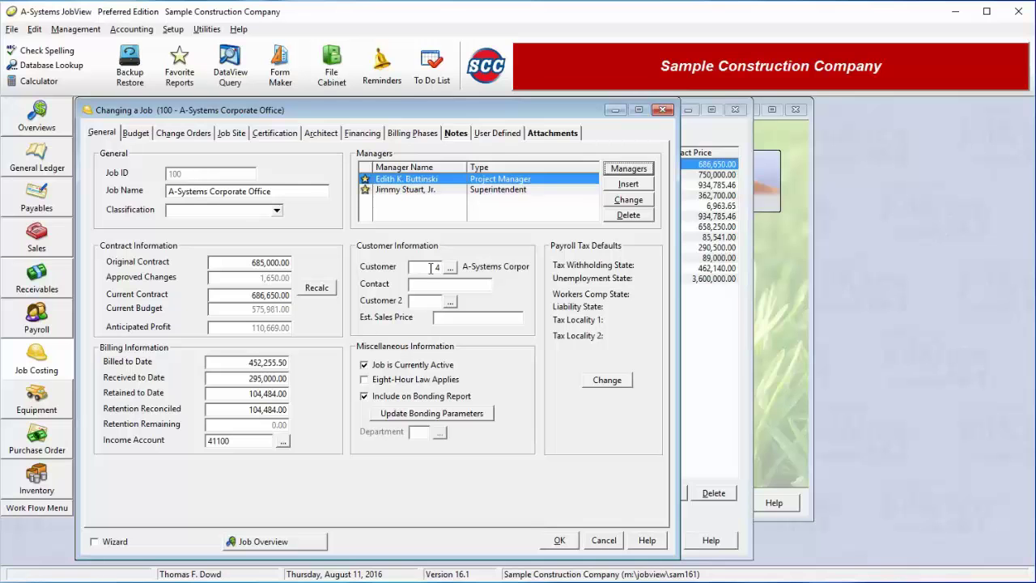
# Examine the job's current contract amount, billing and retention figures, and income account.
pyautogui.click(254, 297)
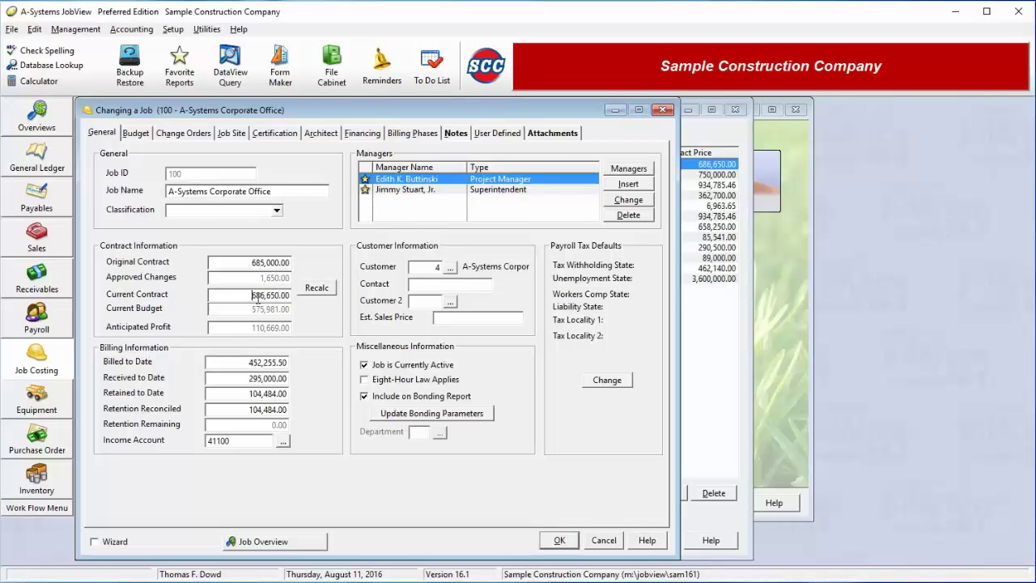
pyautogui.moveTo(254, 297); pyautogui.dragTo(305, 303)
pyautogui.moveTo(249, 362); pyautogui.dragTo(313, 368)
pyautogui.press('Tab')
pyautogui.press('Tab')
pyautogui.click(239, 441)
# View the customer list for the job's customer field and close it without changing the selection.
pyautogui.click(432, 268)
pyautogui.click(450, 268)
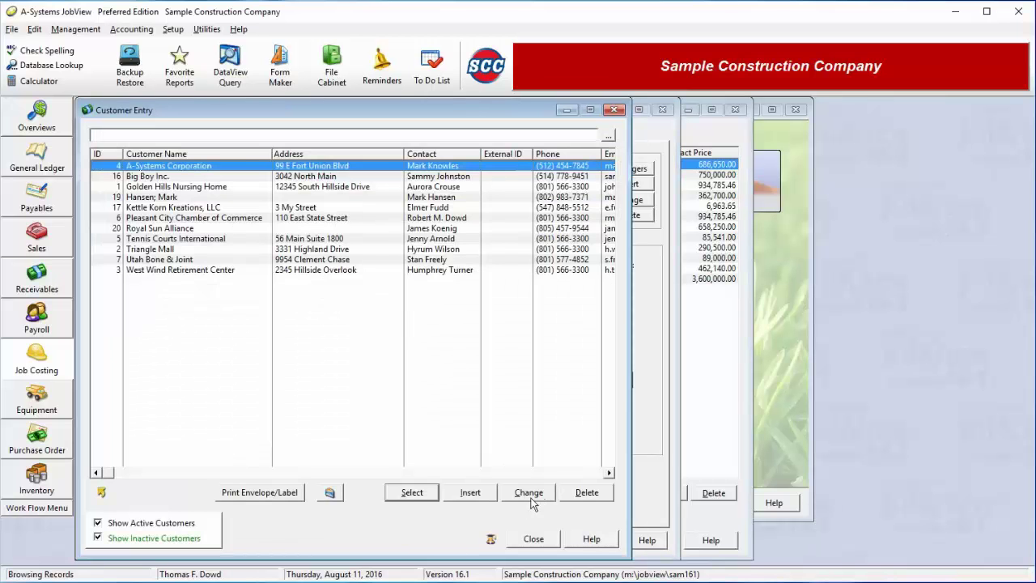
pyautogui.click(534, 541)
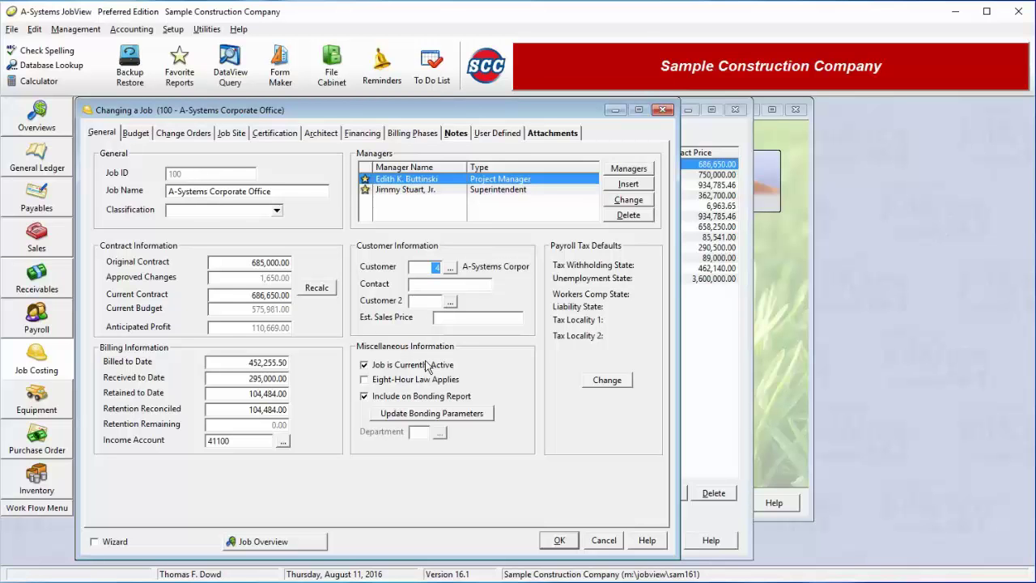
# Check the estimated sales price field and toggle the active-job, Eight-Hour Law and bonding report options back to their original settings.
pyautogui.click(469, 320)
pyautogui.click(427, 368)
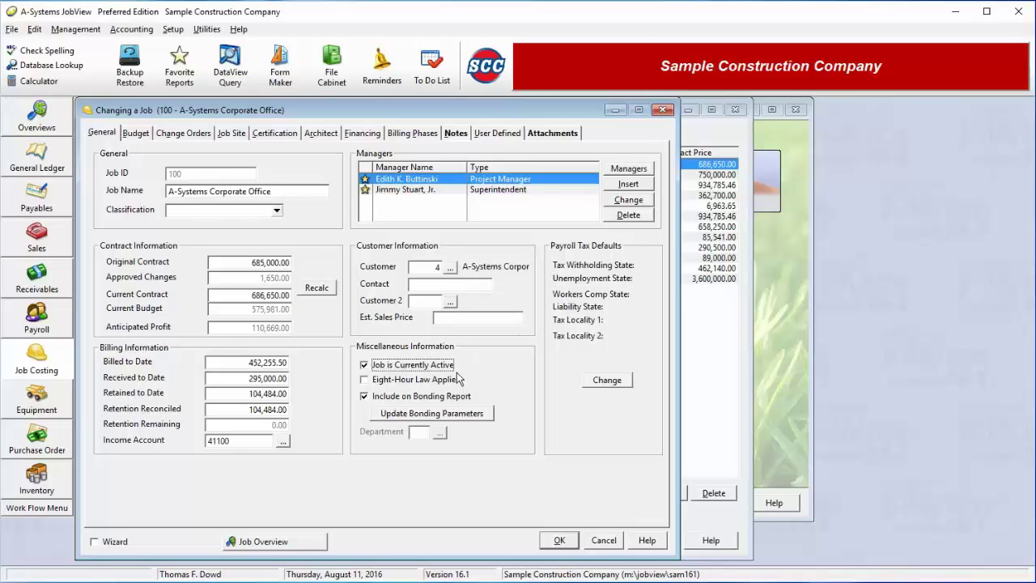
pyautogui.click(451, 369)
pyautogui.click(454, 379)
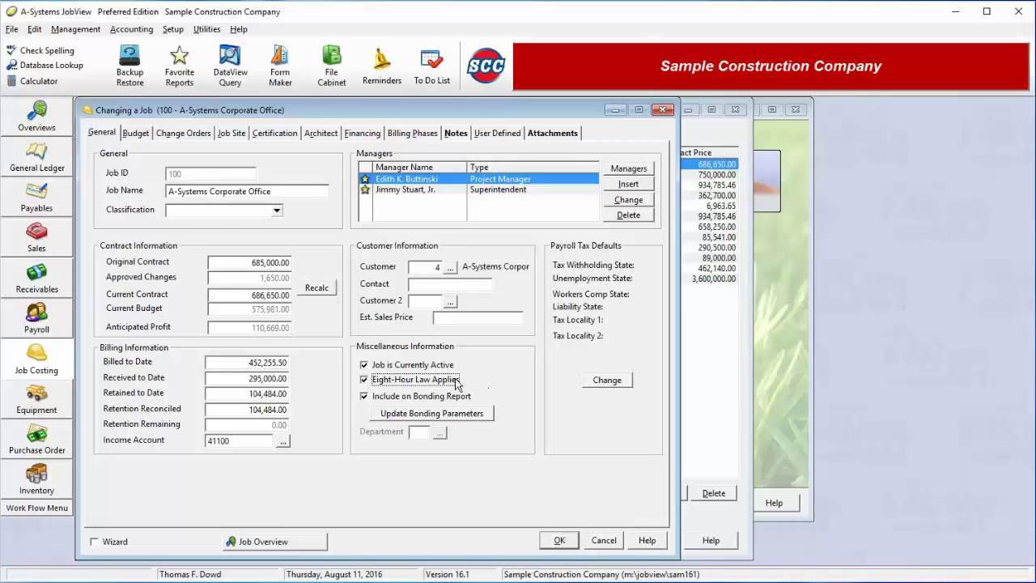
pyautogui.click(447, 380)
pyautogui.doubleClick(404, 399)
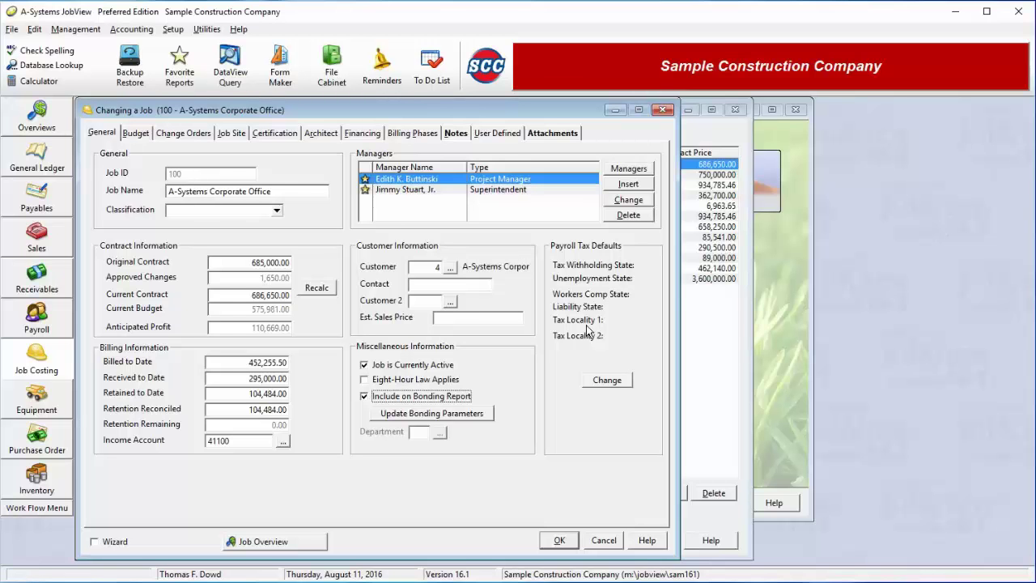
# View the job's payroll tax default settings without entering any values.
pyautogui.click(604, 384)
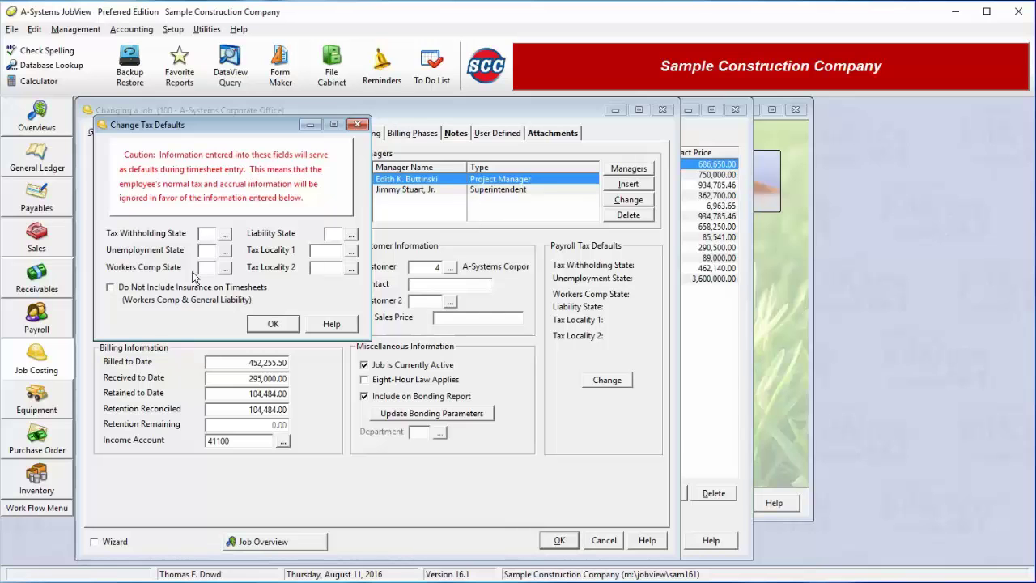
pyautogui.click(286, 330)
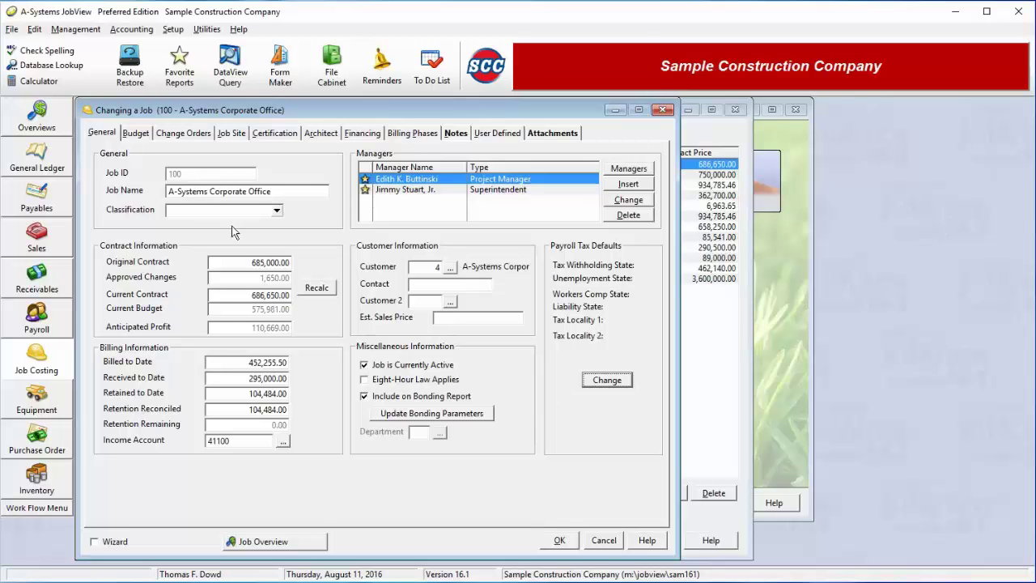
# Examine the job's budget lines, including Building Survey, Subsistence and Structure Excavation.
pyautogui.click(135, 134)
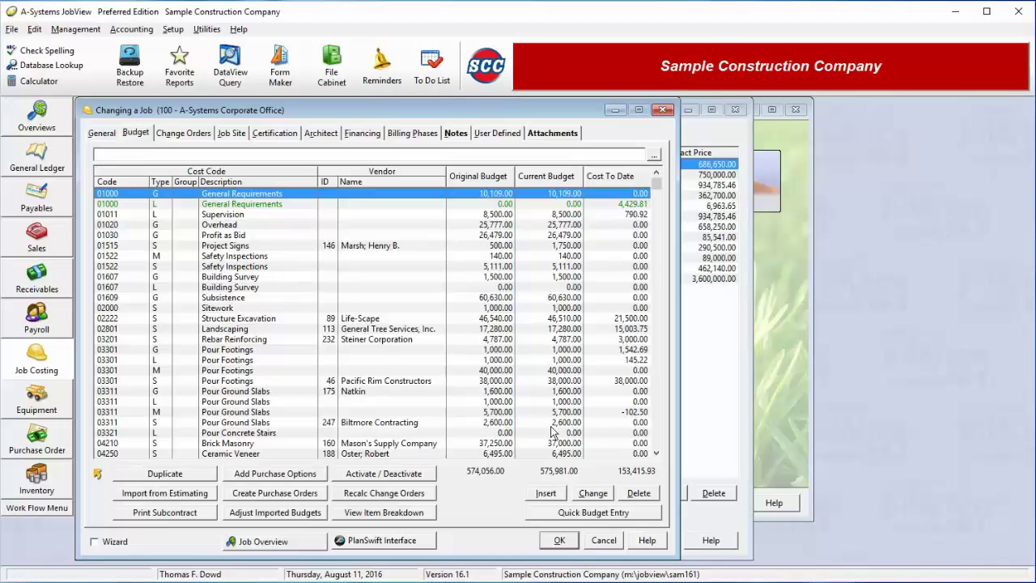
pyautogui.click(553, 276)
pyautogui.click(556, 290)
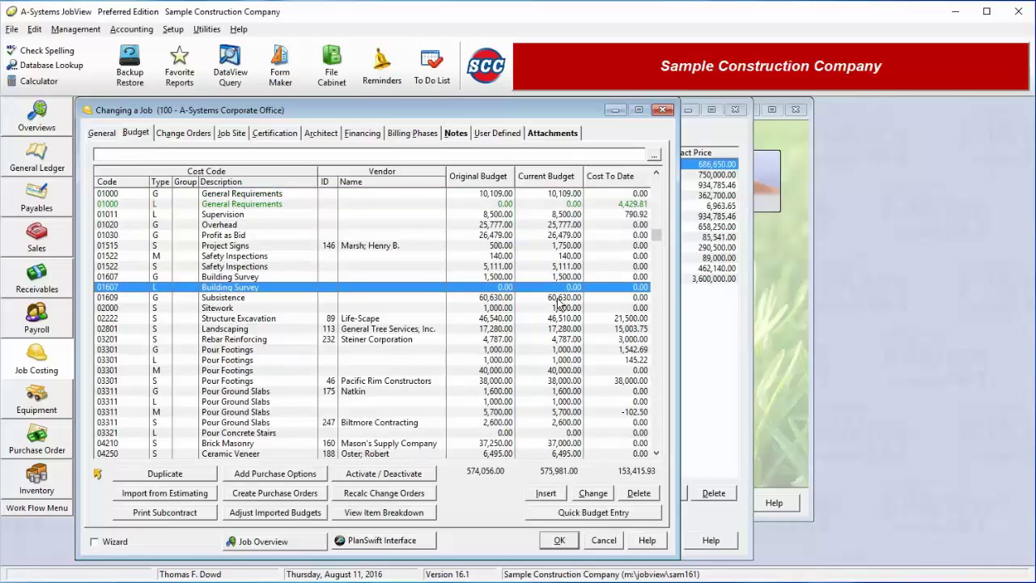
pyautogui.click(556, 298)
pyautogui.click(563, 320)
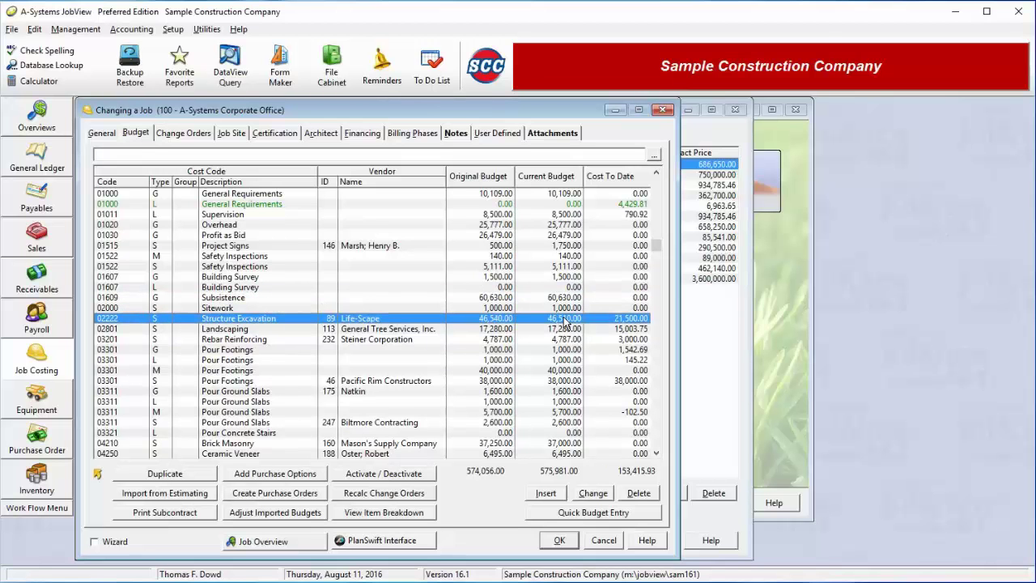
# Start a new cost code budget for the job with cost code 02102 Clearing & Grubbing and cost type Labor.
pyautogui.click(555, 494)
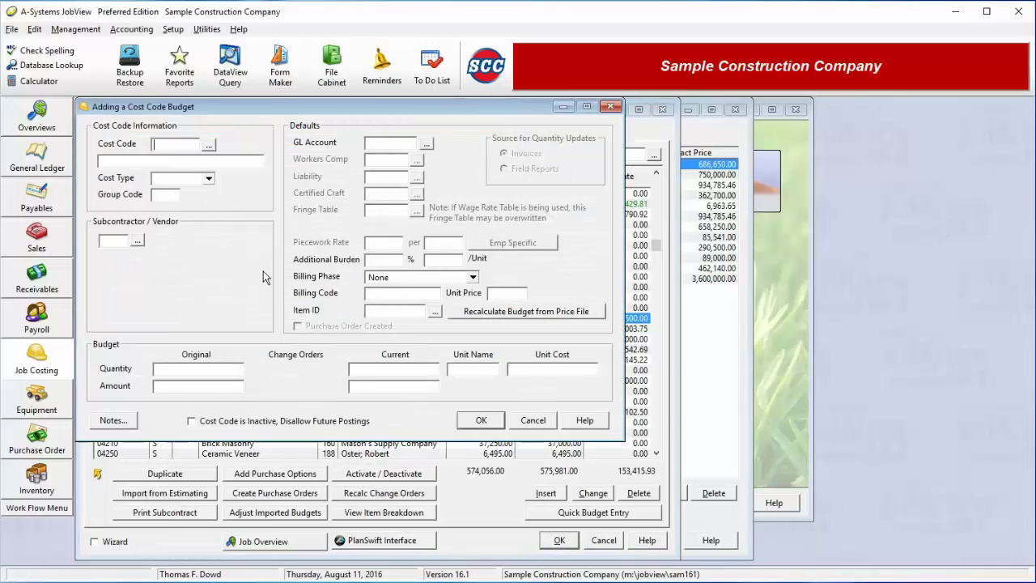
pyautogui.click(211, 145)
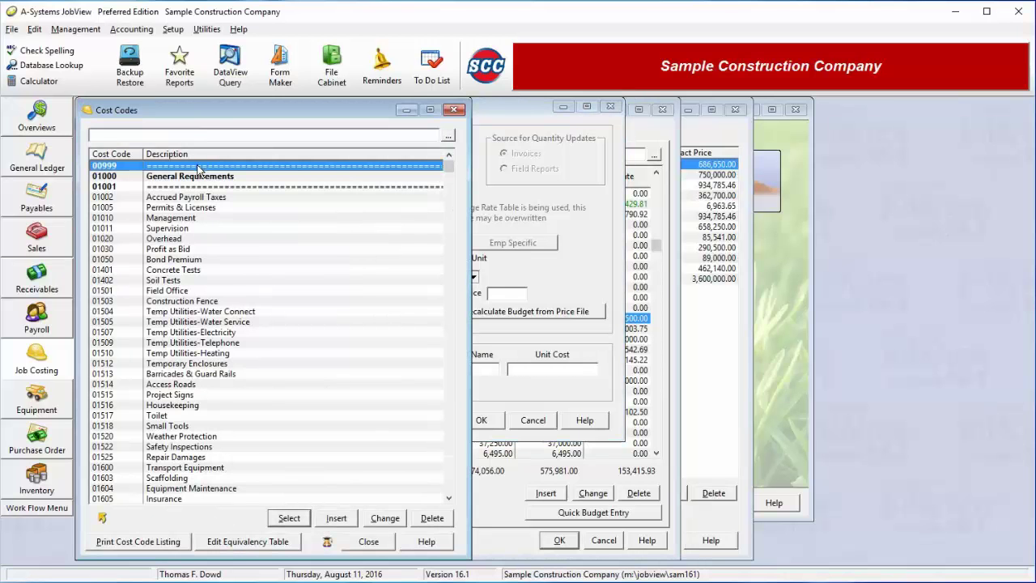
pyautogui.click(211, 155)
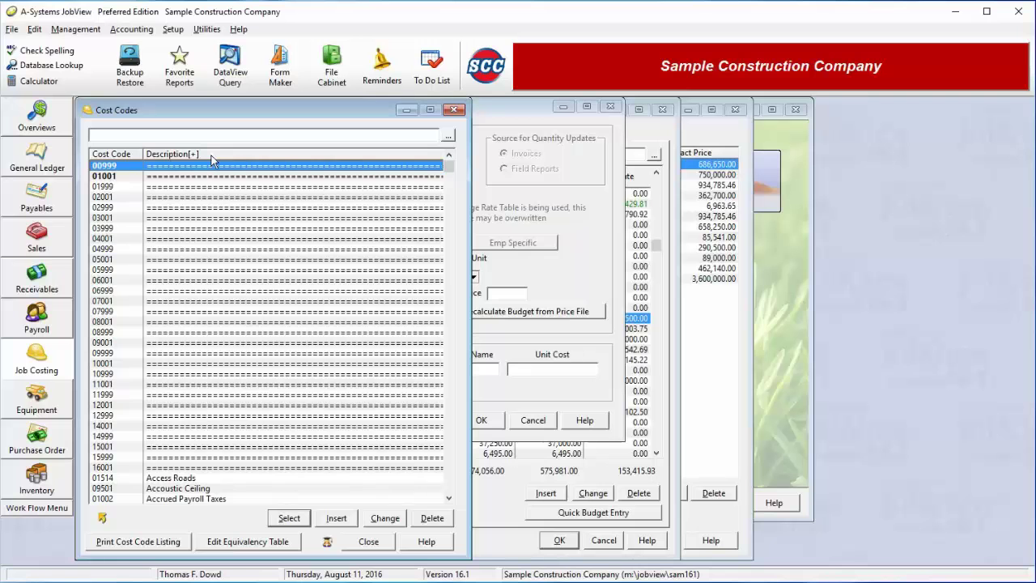
pyautogui.write('clear')
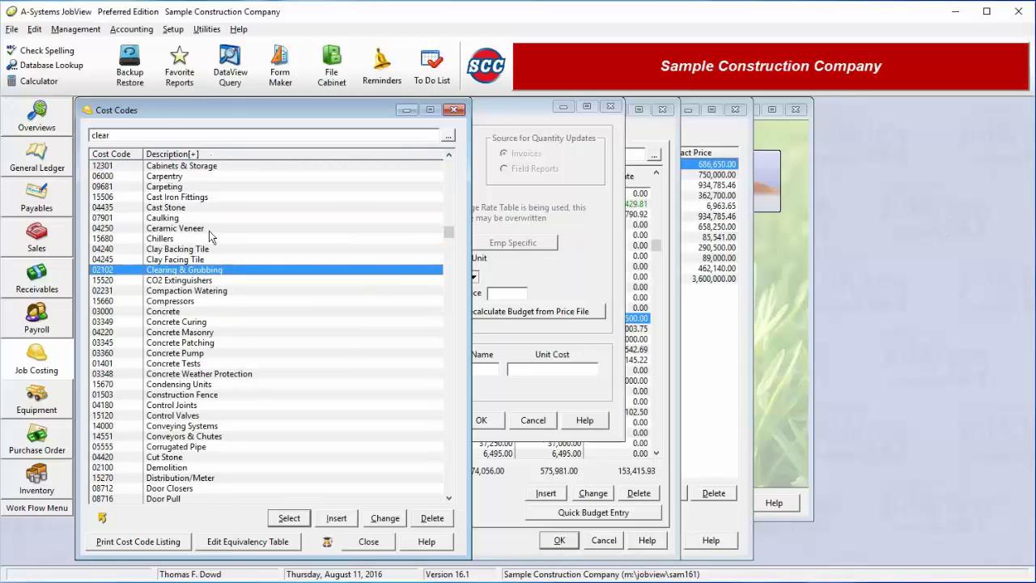
pyautogui.doubleClick(212, 272)
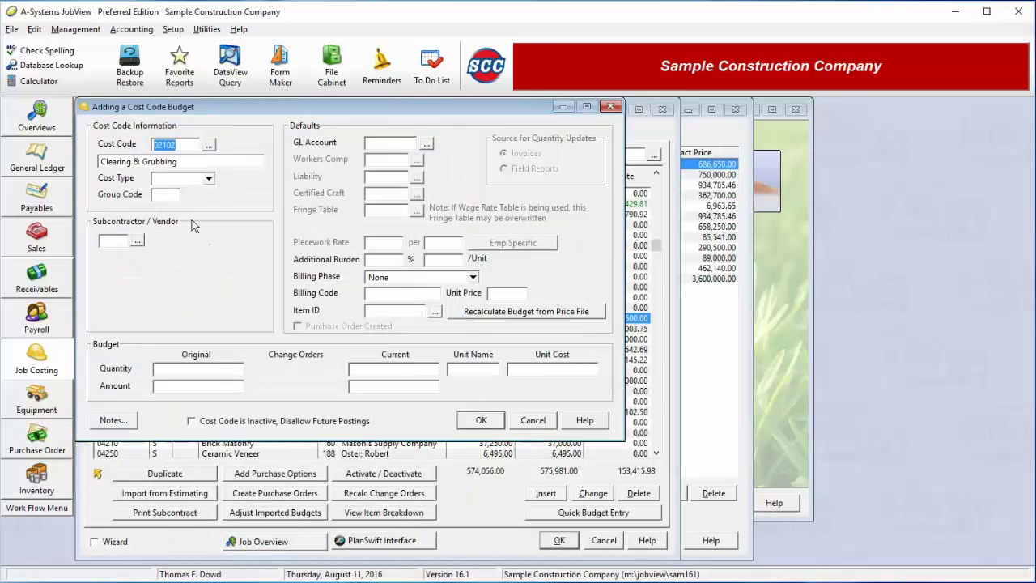
pyautogui.click(208, 179)
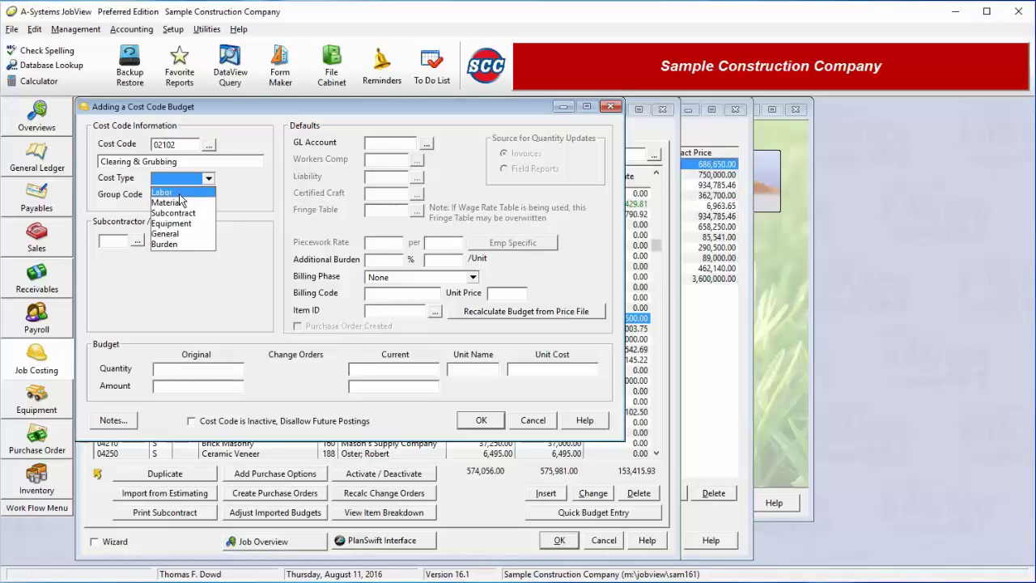
pyautogui.click(180, 194)
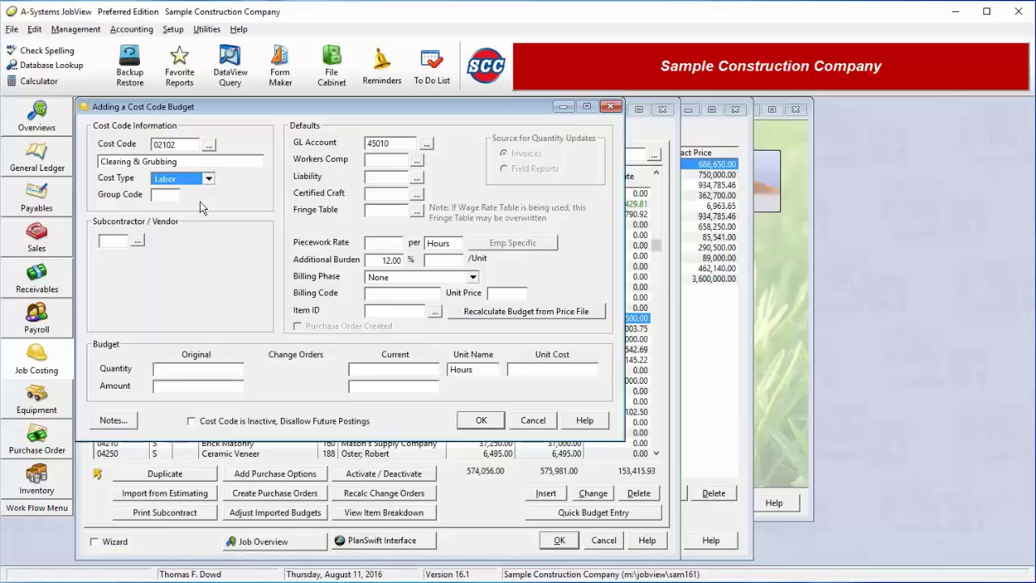
# Check the default GL account of the new budget line and view the workers compensation craft codes.
pyautogui.click(403, 144)
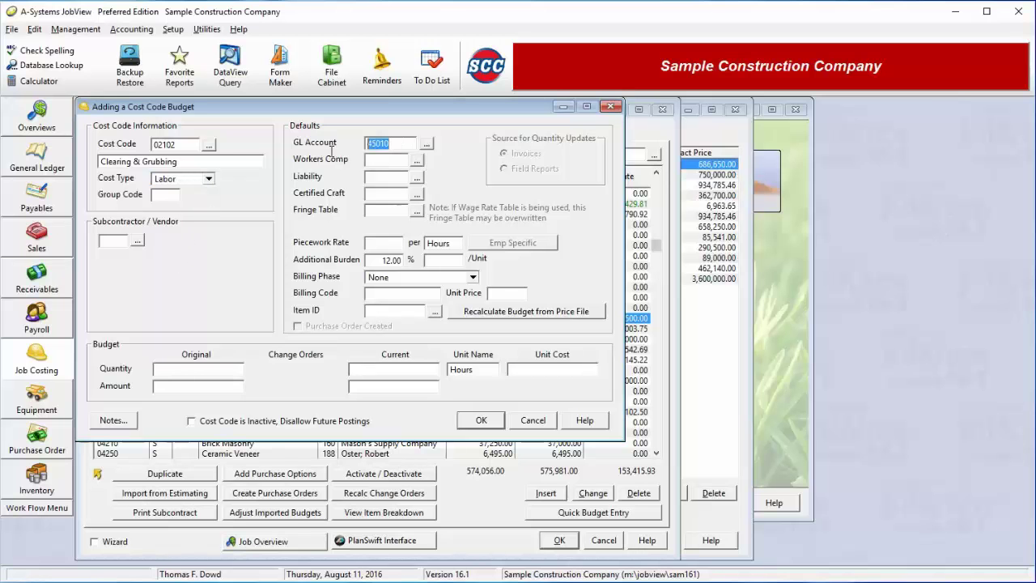
pyautogui.click(416, 161)
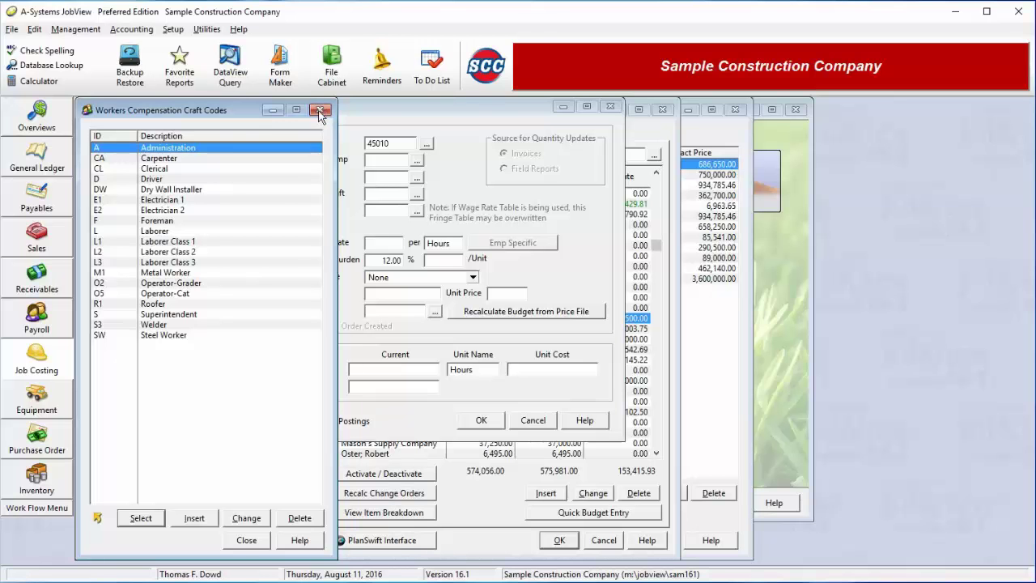
pyautogui.click(246, 540)
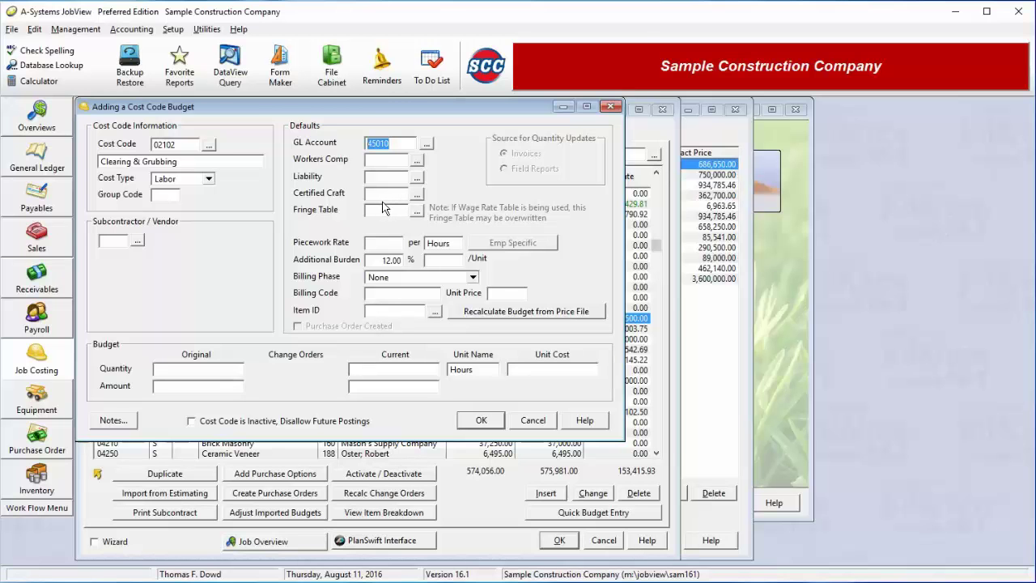
# Inspect the new budget line's piecework rate, per-unit name and additional burden defaults, and revisit its cost type choices.
pyautogui.click(394, 244)
pyautogui.moveTo(460, 241); pyautogui.dragTo(419, 246)
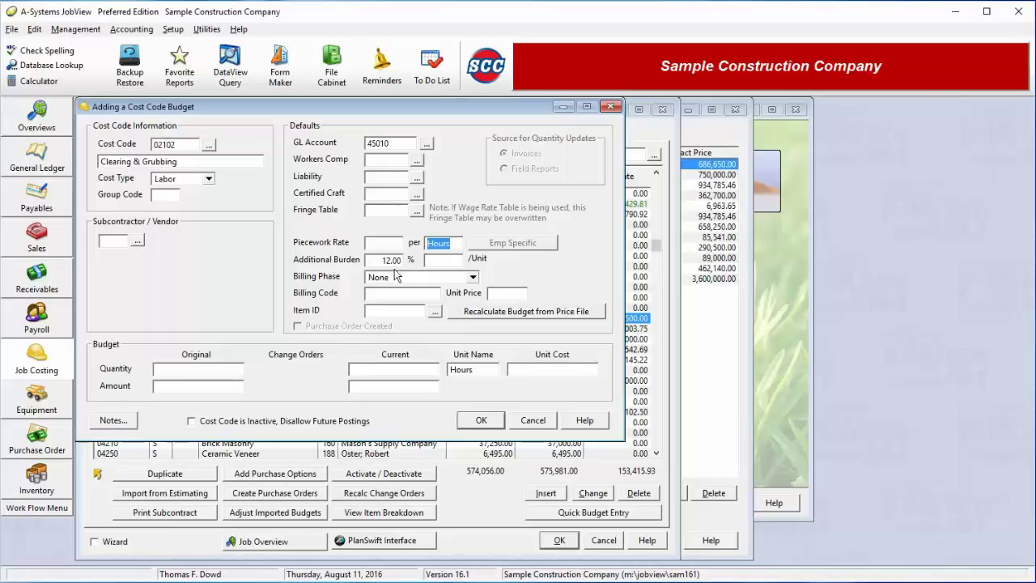
pyautogui.moveTo(384, 261); pyautogui.dragTo(402, 262)
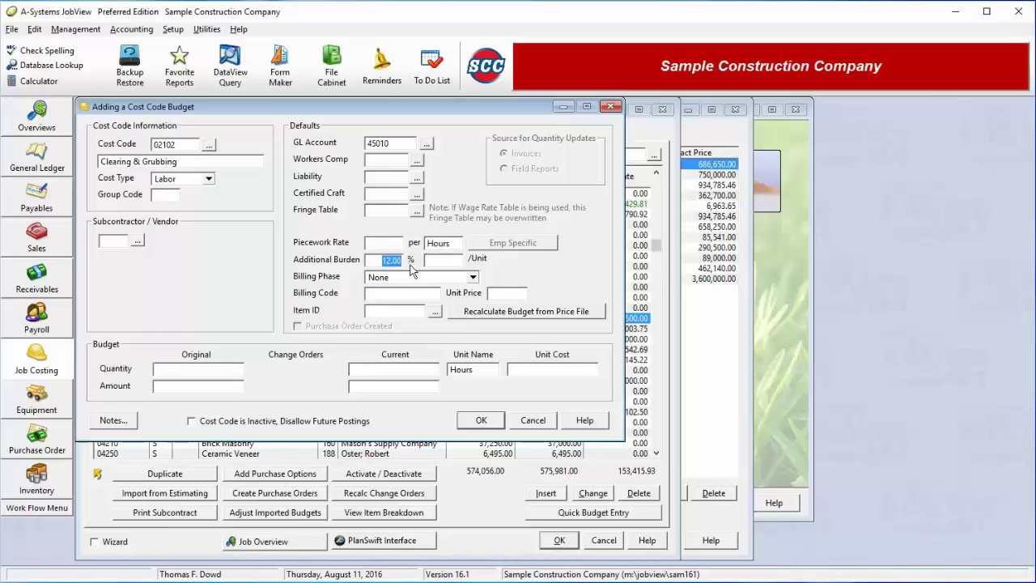
pyautogui.click(449, 260)
pyautogui.click(394, 260)
pyautogui.click(180, 180)
pyautogui.click(180, 177)
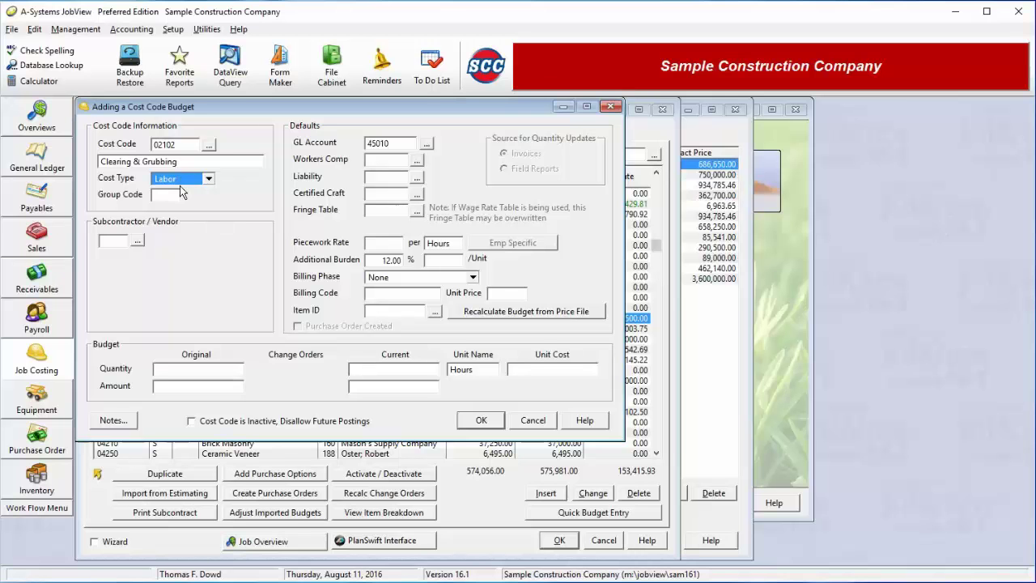
# Check the billing code and the available billing phase choices for the Clearing & Grubbing labor budget line.
pyautogui.click(416, 295)
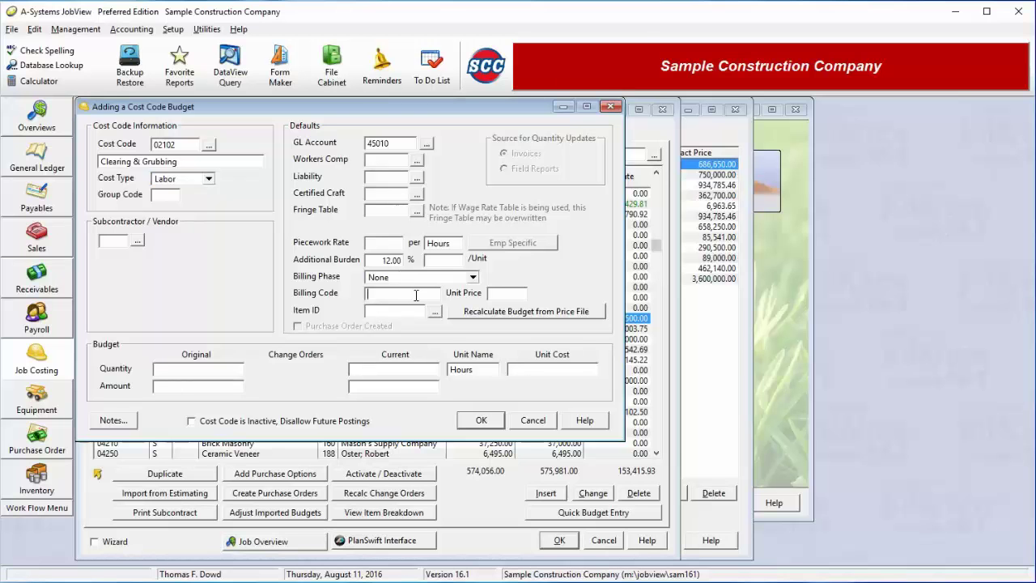
pyautogui.click(473, 278)
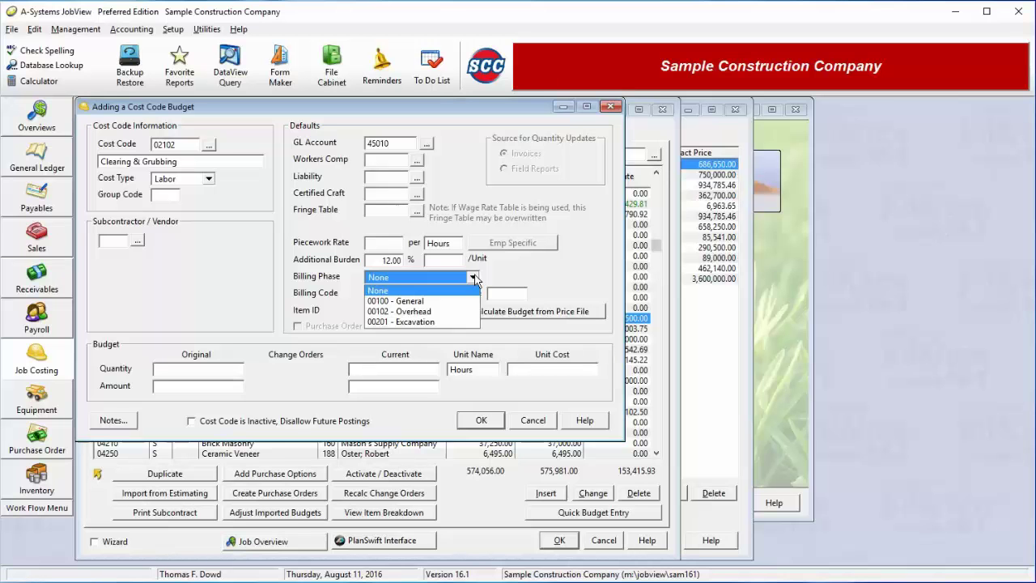
pyautogui.click(473, 278)
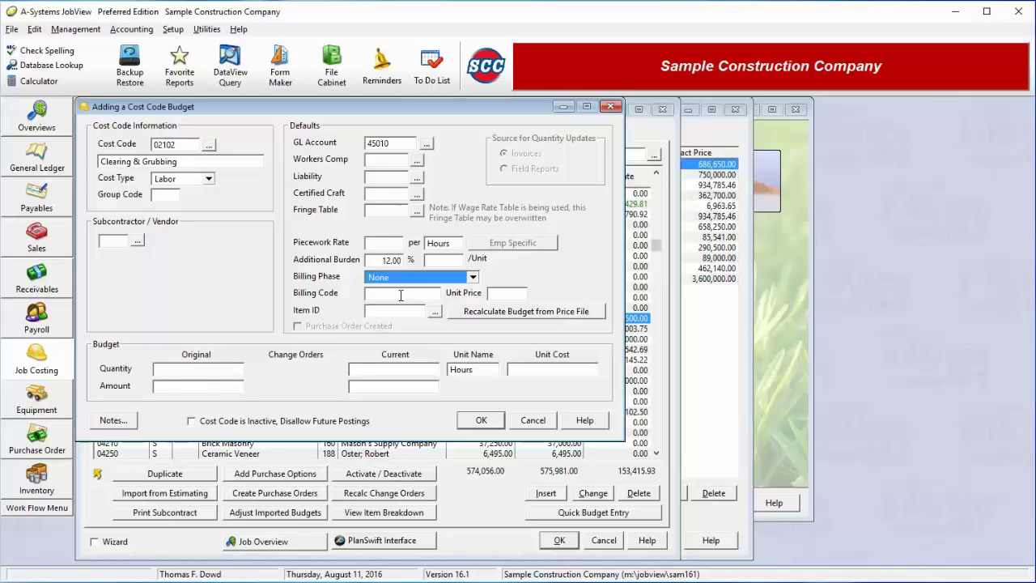
pyautogui.click(400, 296)
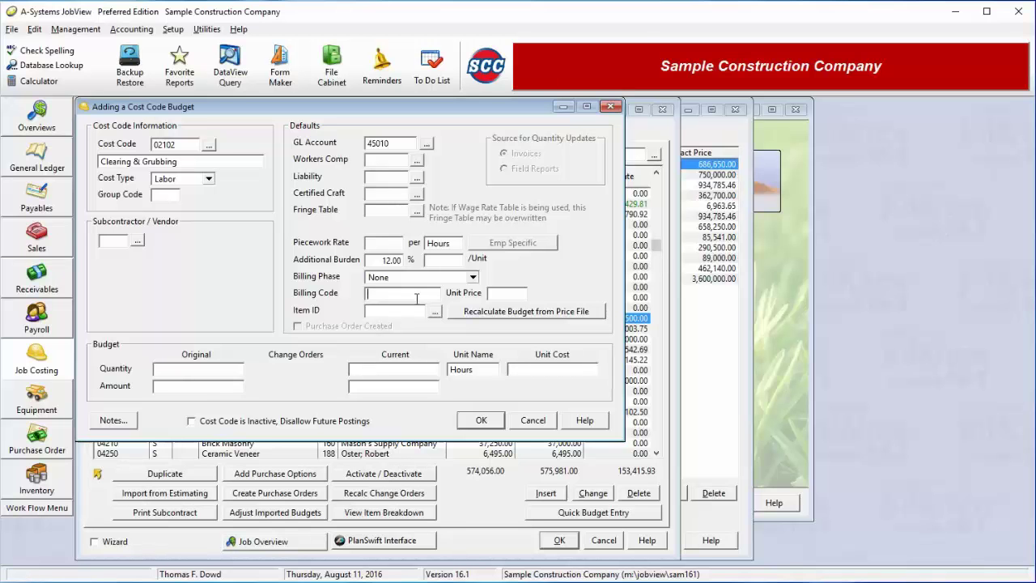
pyautogui.write('Name Here')
pyautogui.press('Tab')
pyautogui.moveTo(409, 294); pyautogui.dragTo(368, 294)
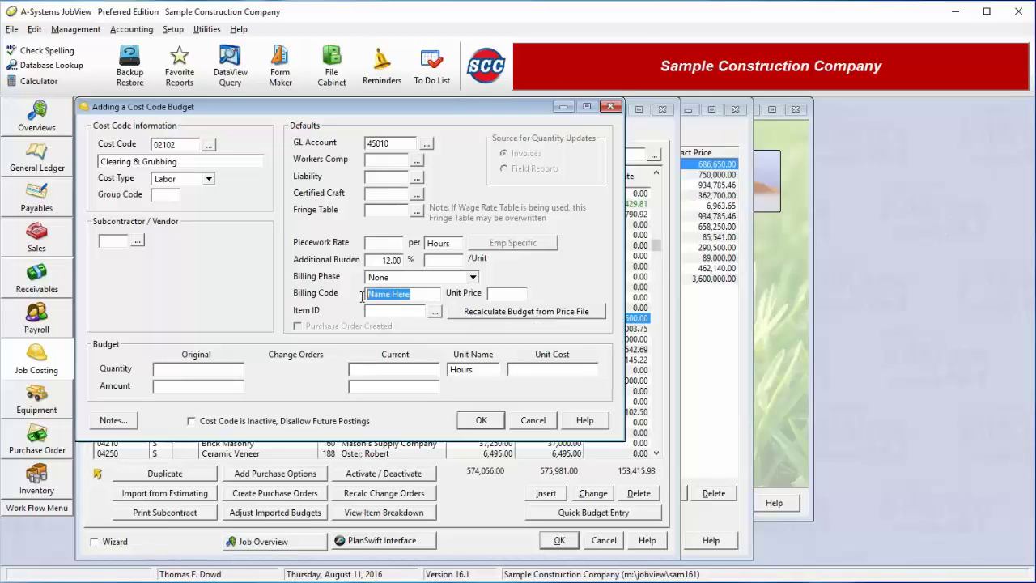
pyautogui.press('Delete')
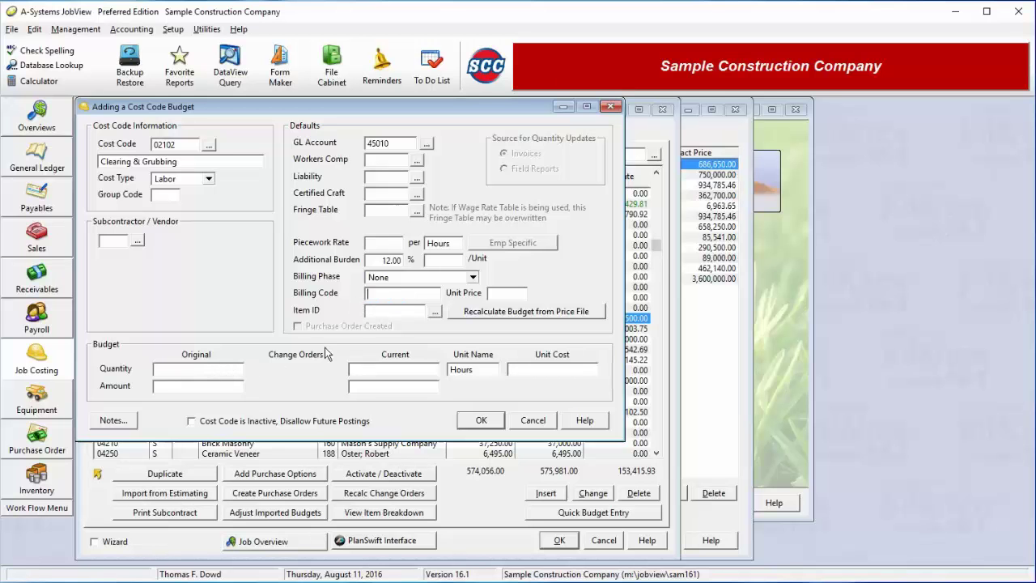
# Set the labor budget line's original quantity to 65 hours and original amount to 1,000, and save the line.
pyautogui.click(226, 370)
pyautogui.write('65')
pyautogui.press('Tab')
pyautogui.press('Tab')
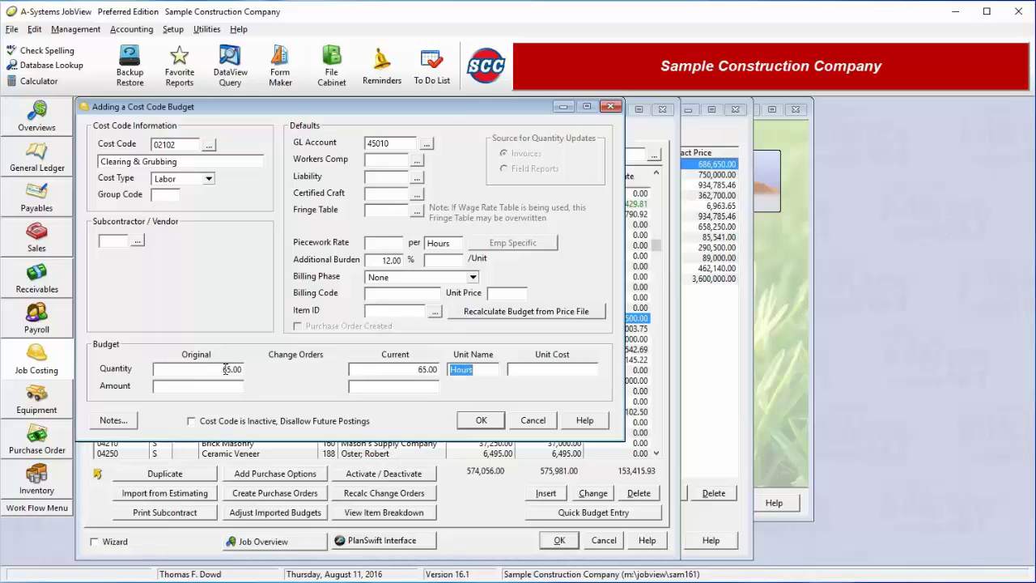
pyautogui.press('Tab')
pyautogui.click(239, 386)
pyautogui.write('1000')
pyautogui.press('Tab')
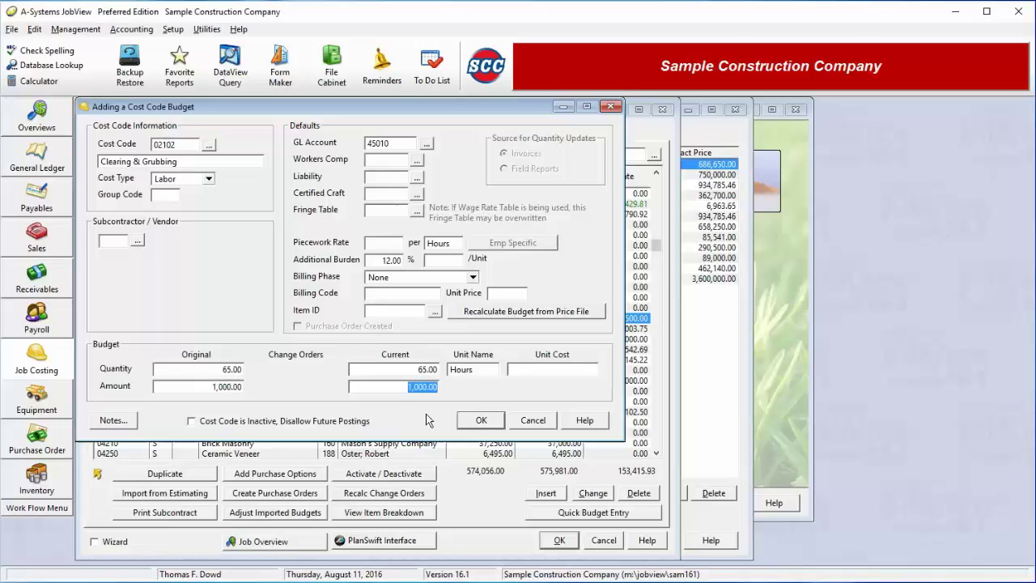
pyautogui.click(480, 422)
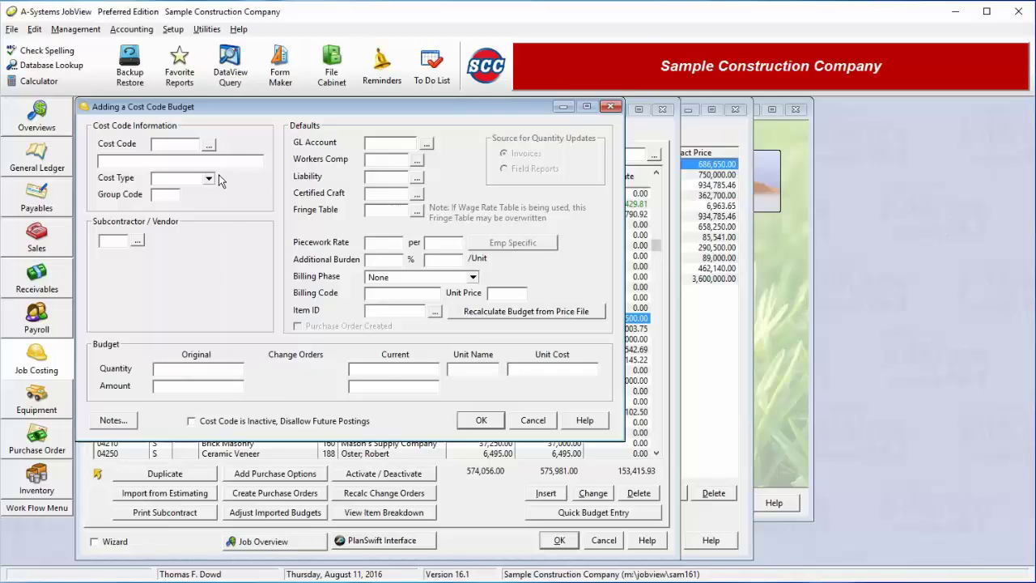
# Start another budget line with cost code 02102 Clearing & Grubbing and cost type Equipment, and check its default GL account.
pyautogui.click(211, 147)
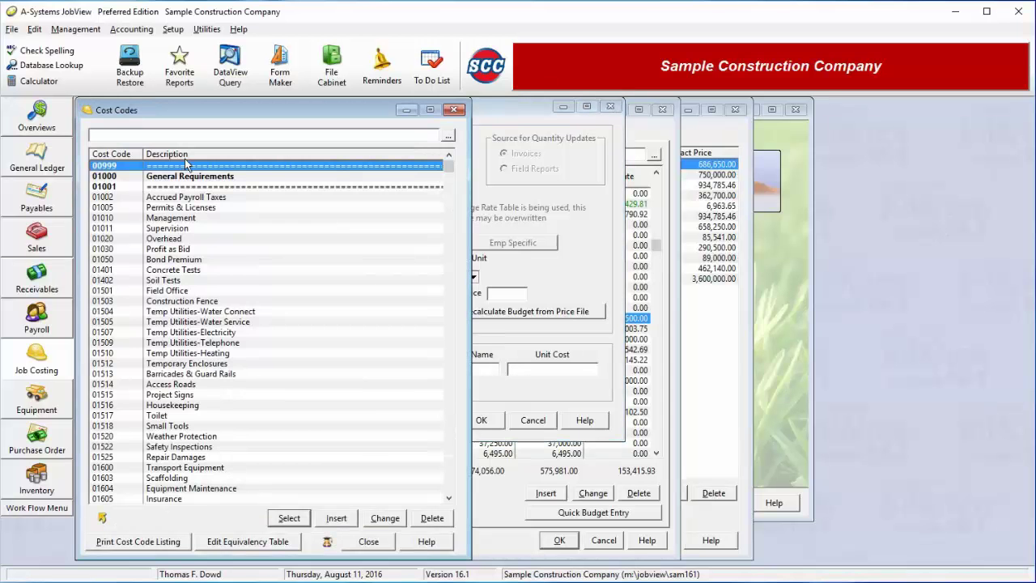
pyautogui.click(191, 154)
pyautogui.write('clear')
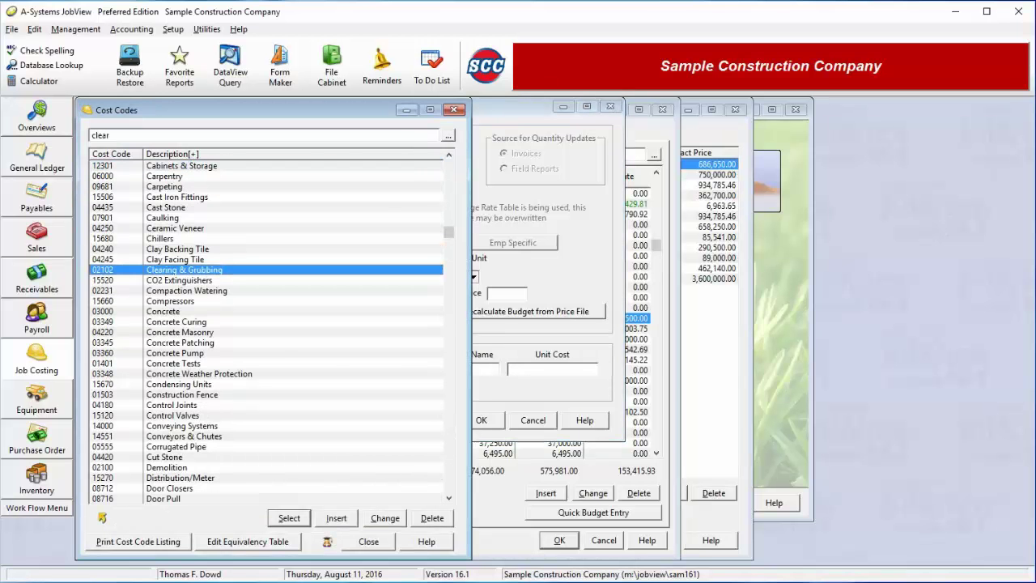
pyautogui.press('Return')
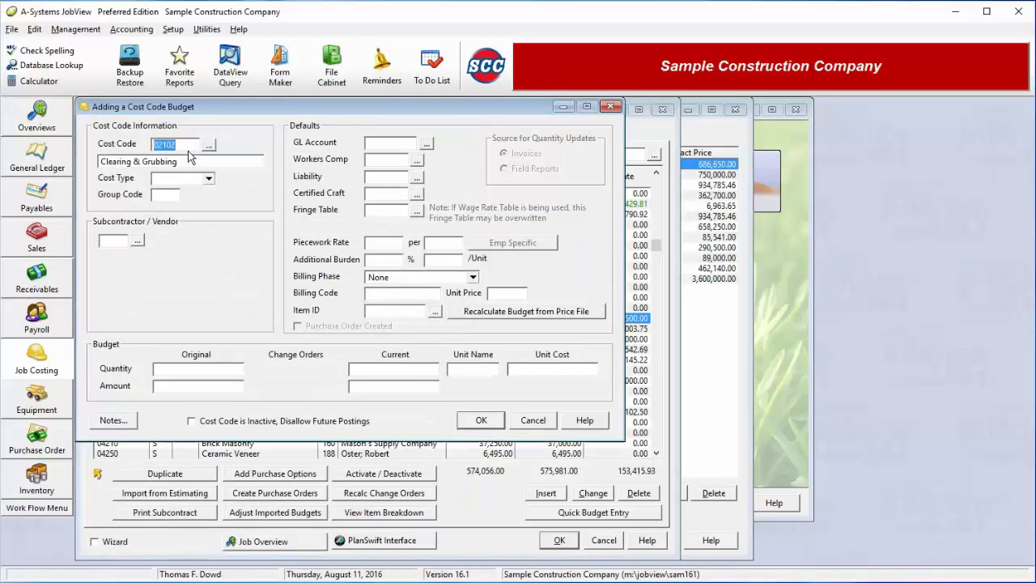
pyautogui.click(208, 179)
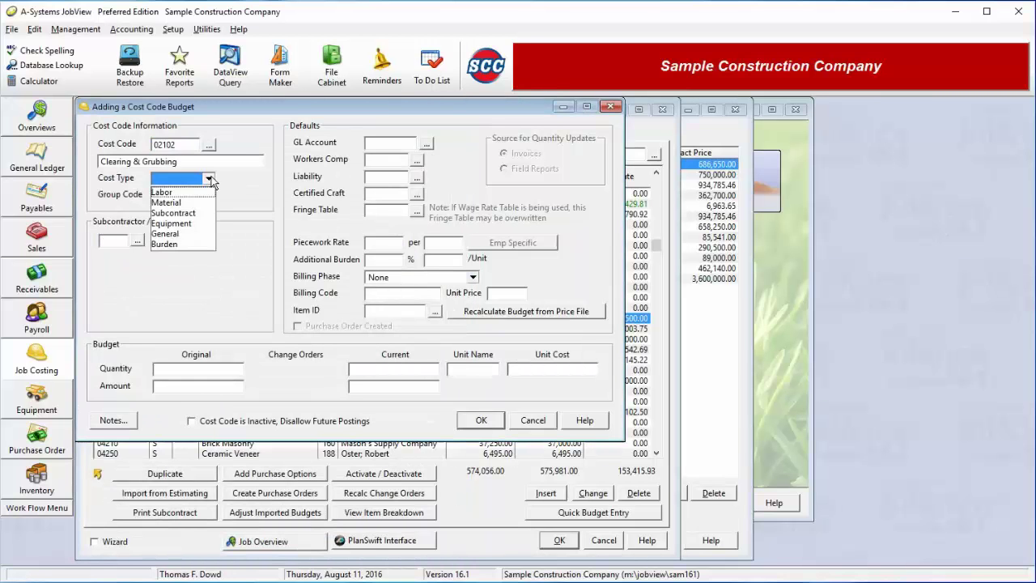
pyautogui.click(189, 232)
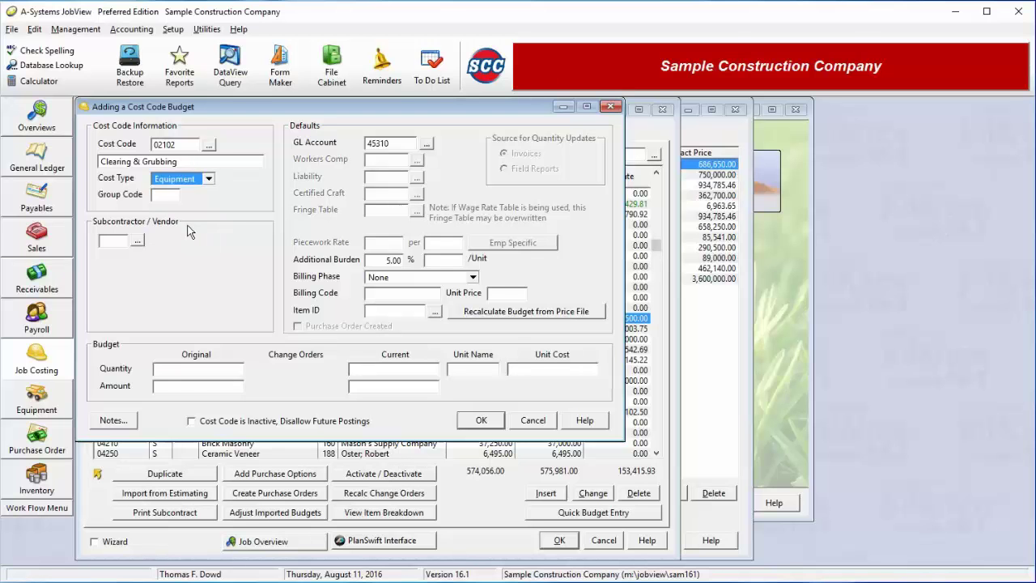
pyautogui.click(404, 144)
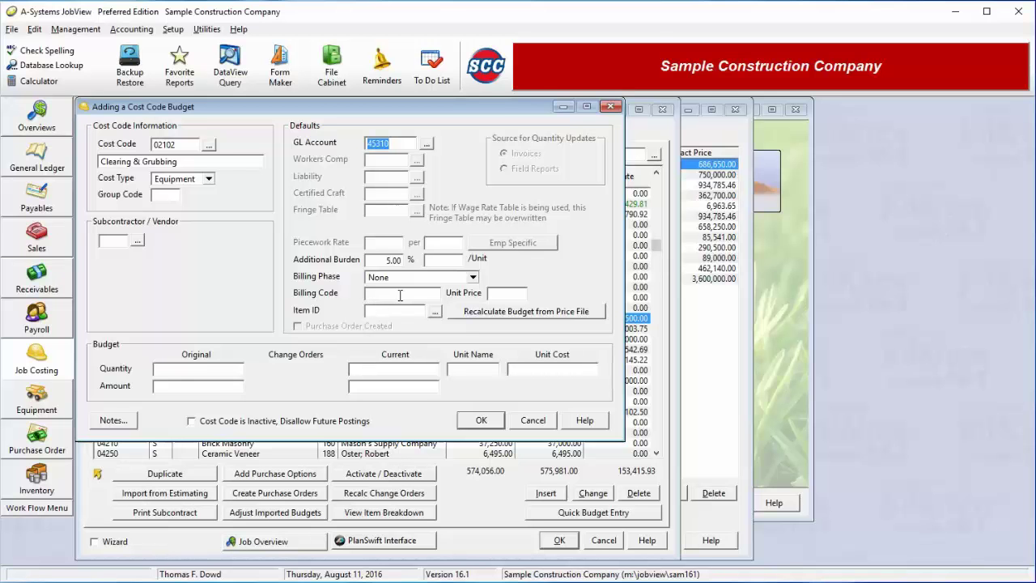
# Set the equipment budget line's original quantity to 25 with unit name Hours and amount to 500, and save the line.
pyautogui.click(202, 371)
pyautogui.write('25')
pyautogui.press('Tab')
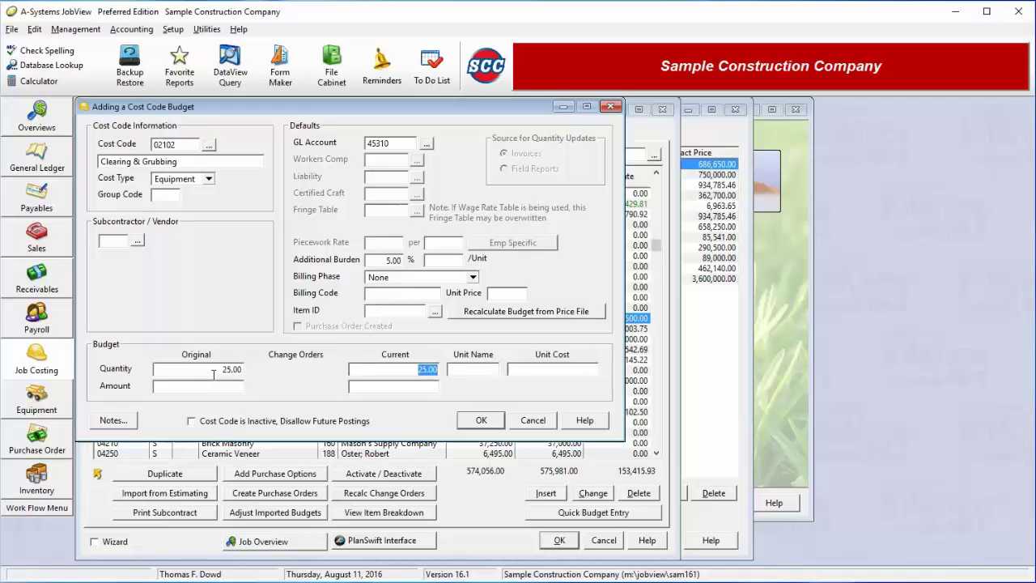
pyautogui.press('Tab')
pyautogui.write('Hours')
pyautogui.press('Tab')
pyautogui.click(214, 386)
pyautogui.write('500')
pyautogui.press('Tab')
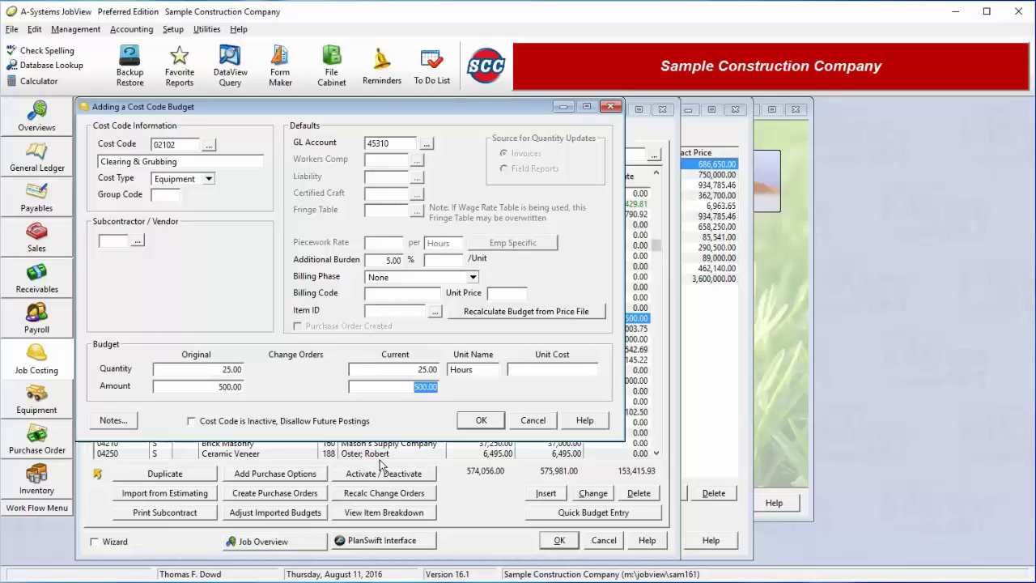
pyautogui.click(498, 421)
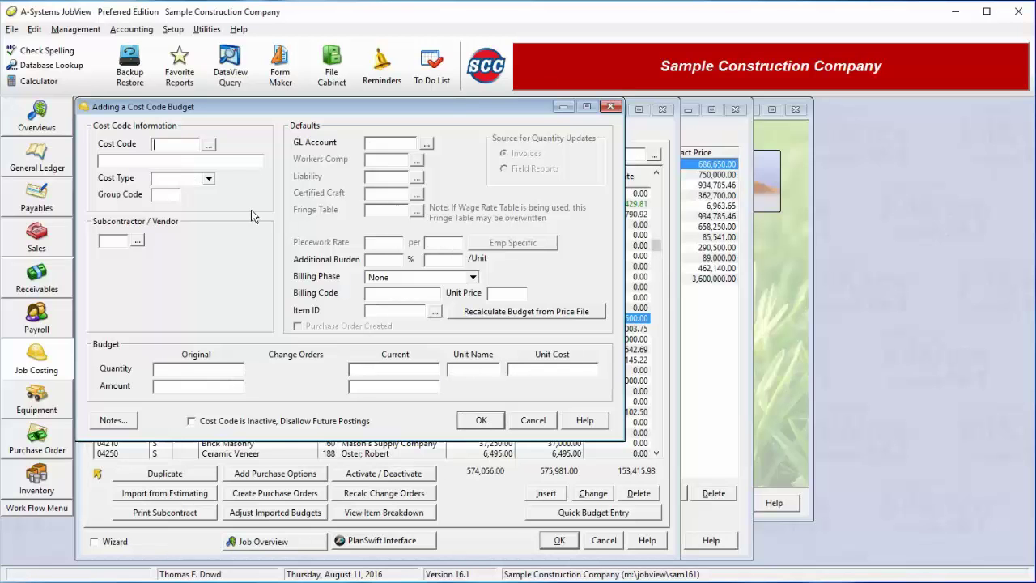
# Start a budget line with cost code 03202 Wire Mesh Reinforcing and cost type Material, and check its default GL account.
pyautogui.click(210, 145)
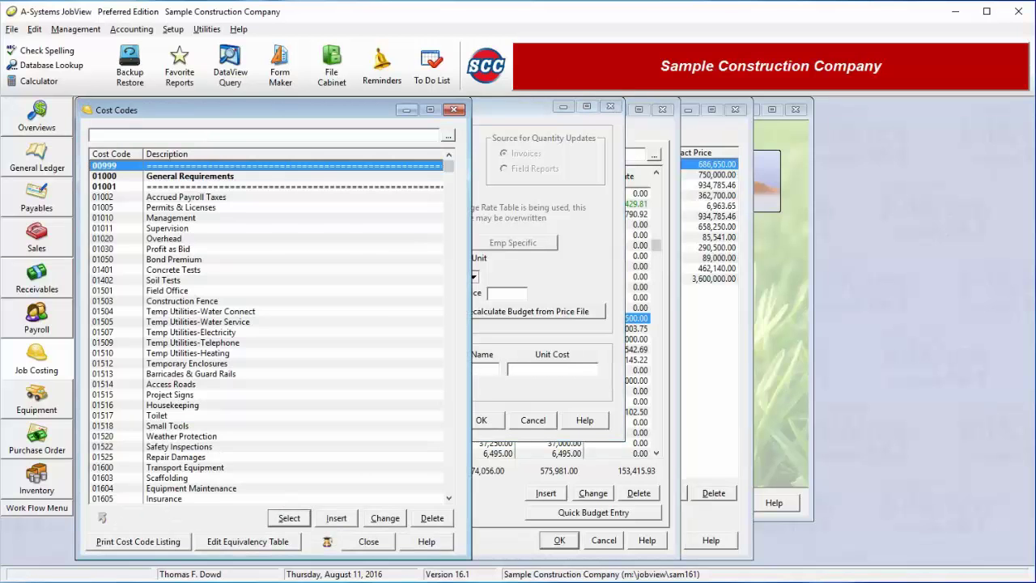
pyautogui.click(196, 156)
pyautogui.write('wire')
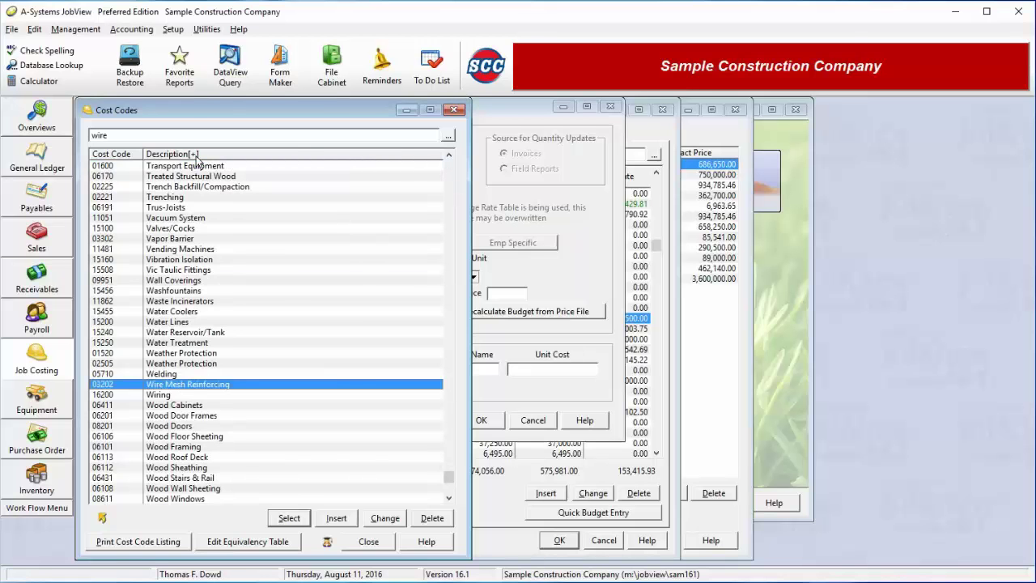
pyautogui.press('Return')
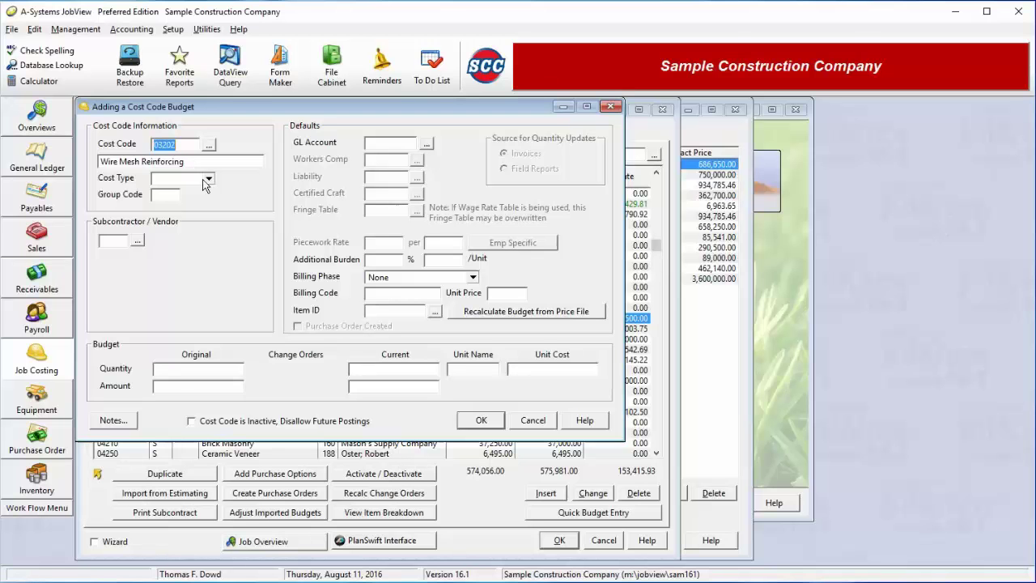
pyautogui.click(209, 179)
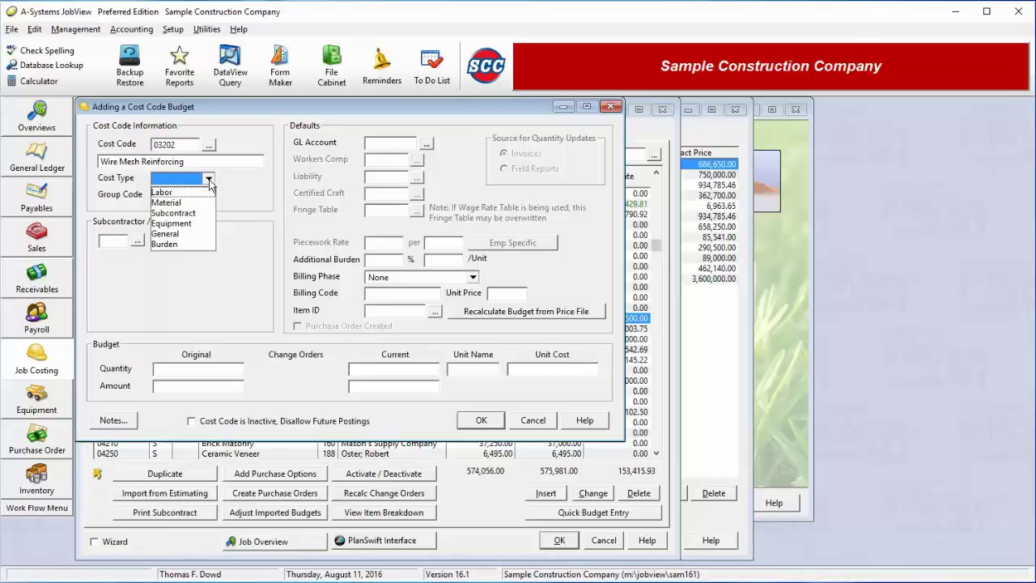
pyautogui.click(177, 205)
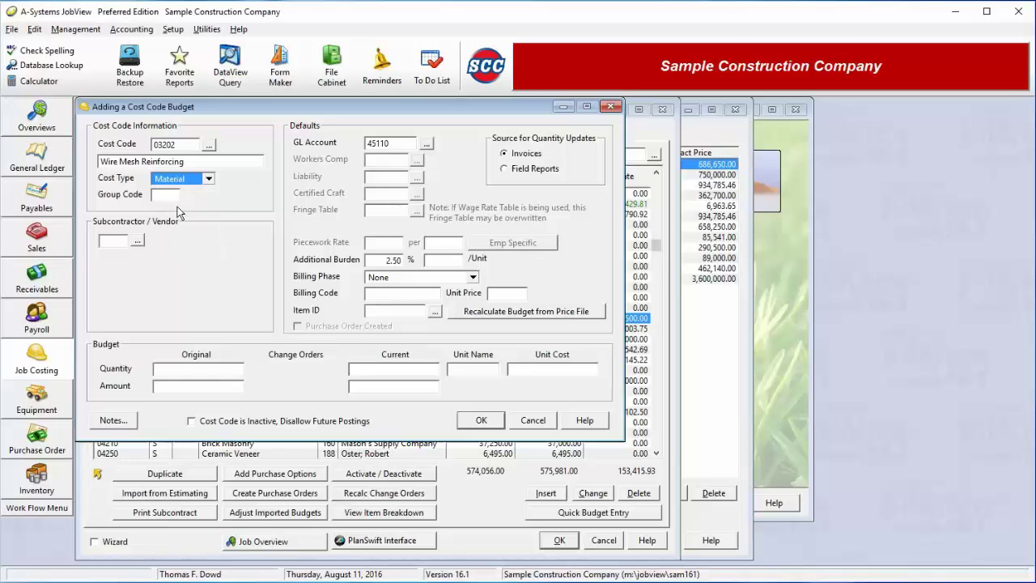
pyautogui.doubleClick(391, 144)
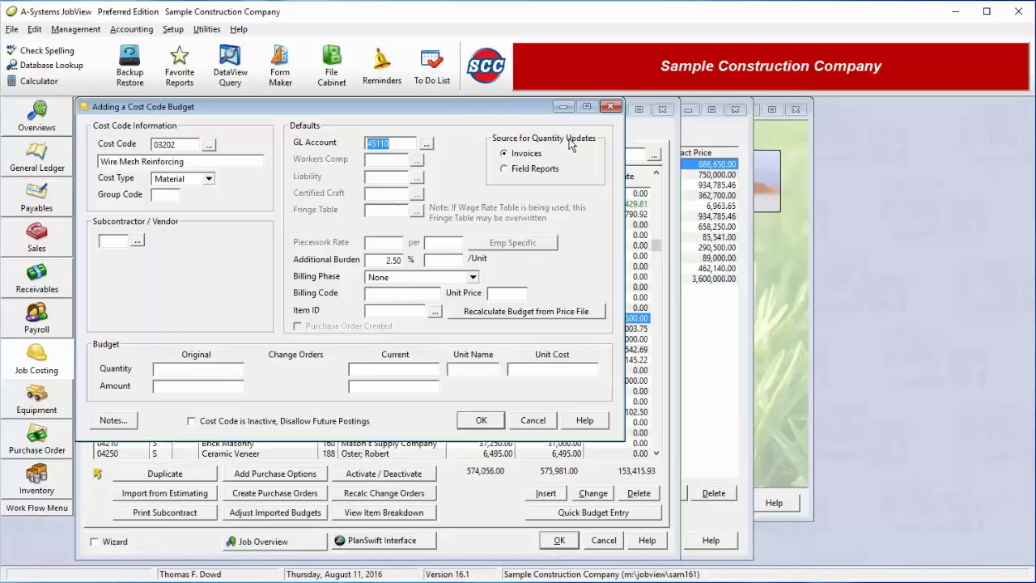
# With Invoices as the source for quantity updates, set the material line's original quantity to 1,500 sf and amount to 4,000, and save it.
pyautogui.click(548, 170)
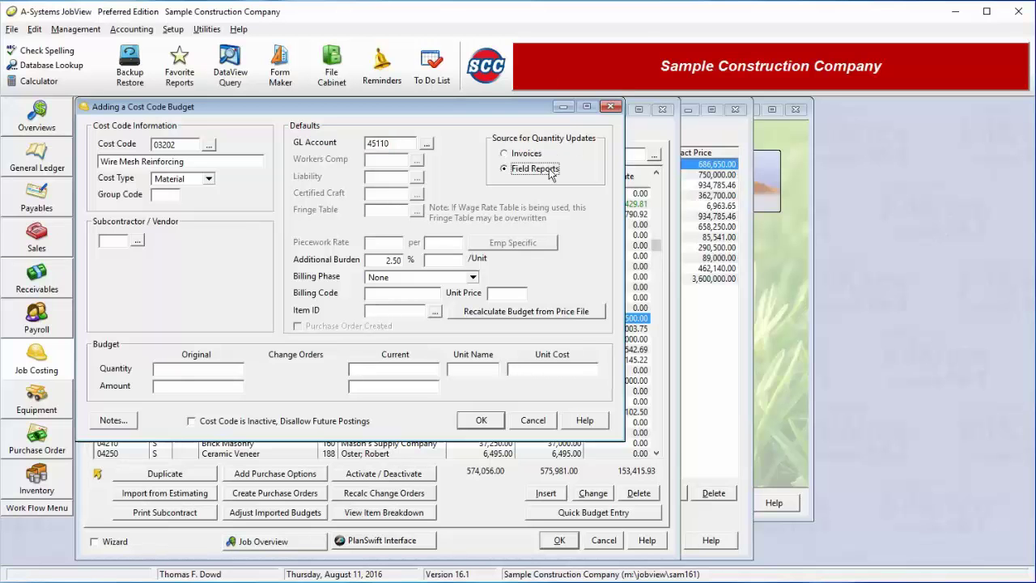
pyautogui.click(532, 158)
pyautogui.click(232, 369)
pyautogui.write('00')
pyautogui.press('Tab')
pyautogui.press('Tab')
pyautogui.write('sf')
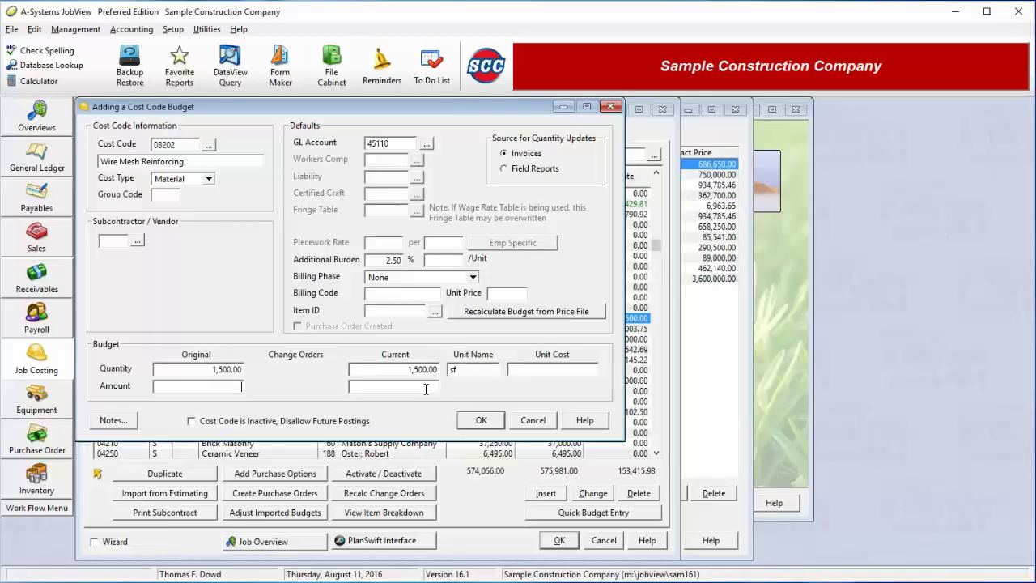
pyautogui.write('4000')
pyautogui.press('Tab')
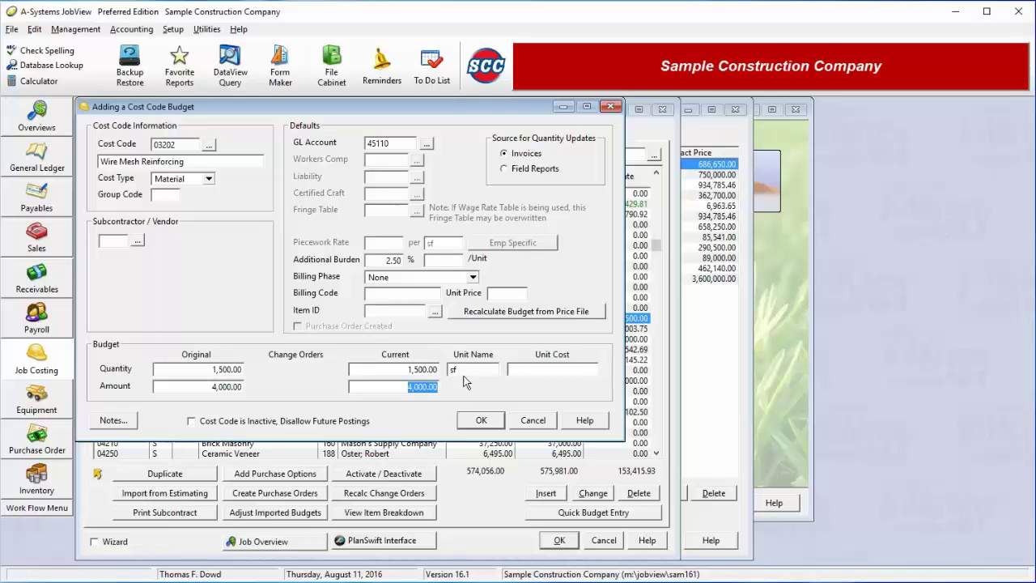
pyautogui.click(478, 422)
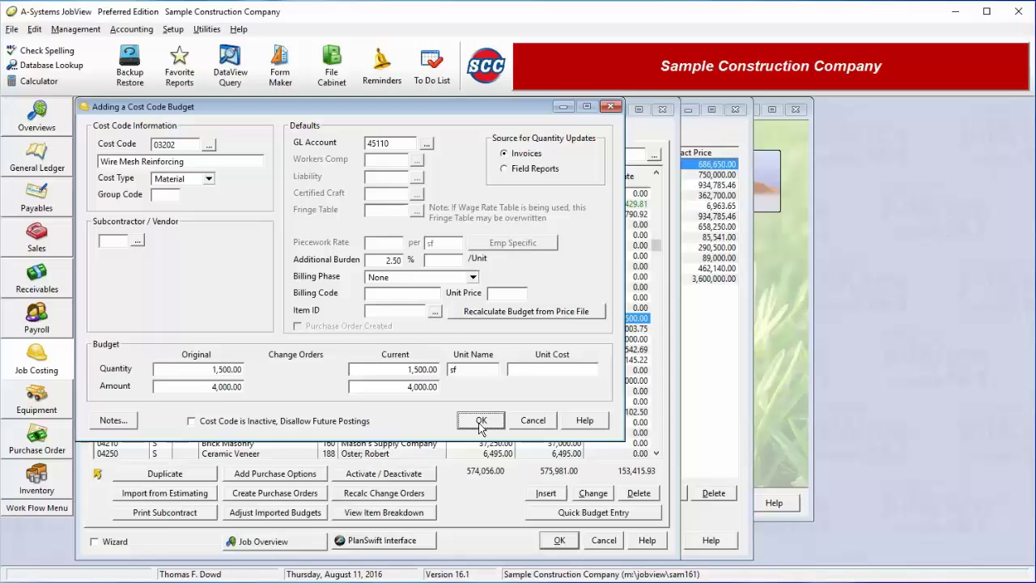
# Start a budget line with cost code 16000 Electrical and cost type Subcontract.
pyautogui.click(209, 144)
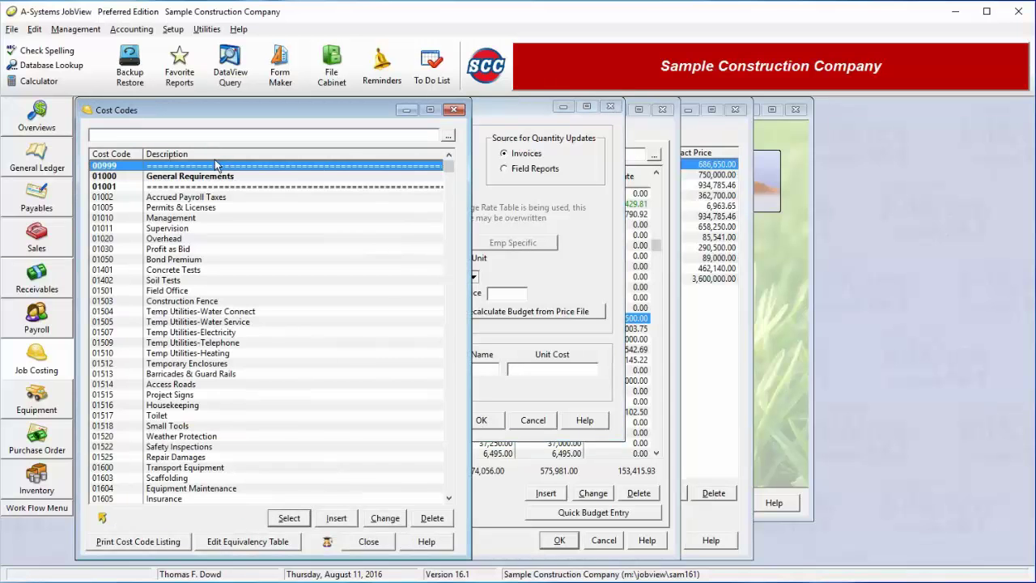
pyautogui.click(216, 155)
pyautogui.write('elec')
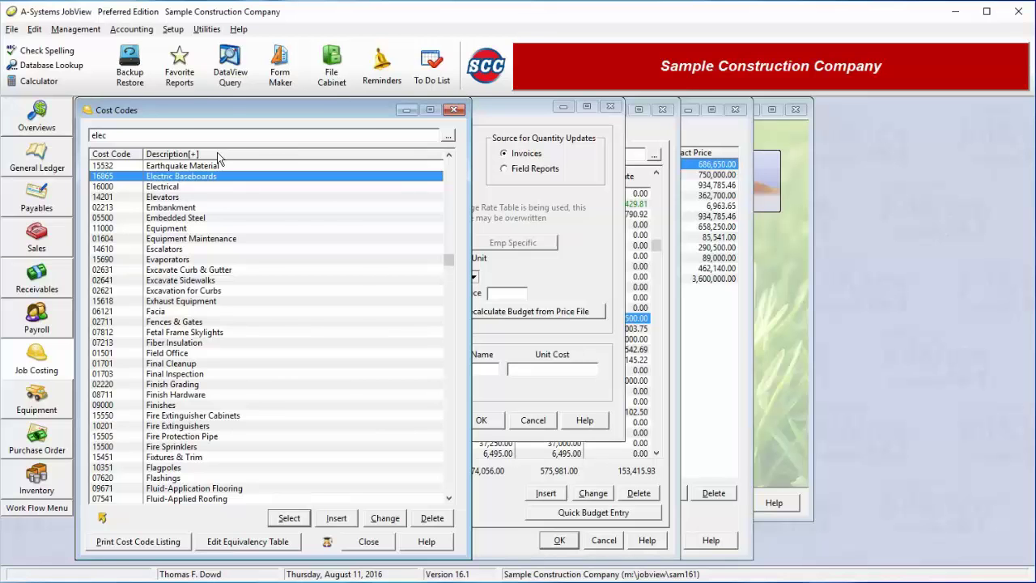
pyautogui.press('Return')
pyautogui.click(208, 178)
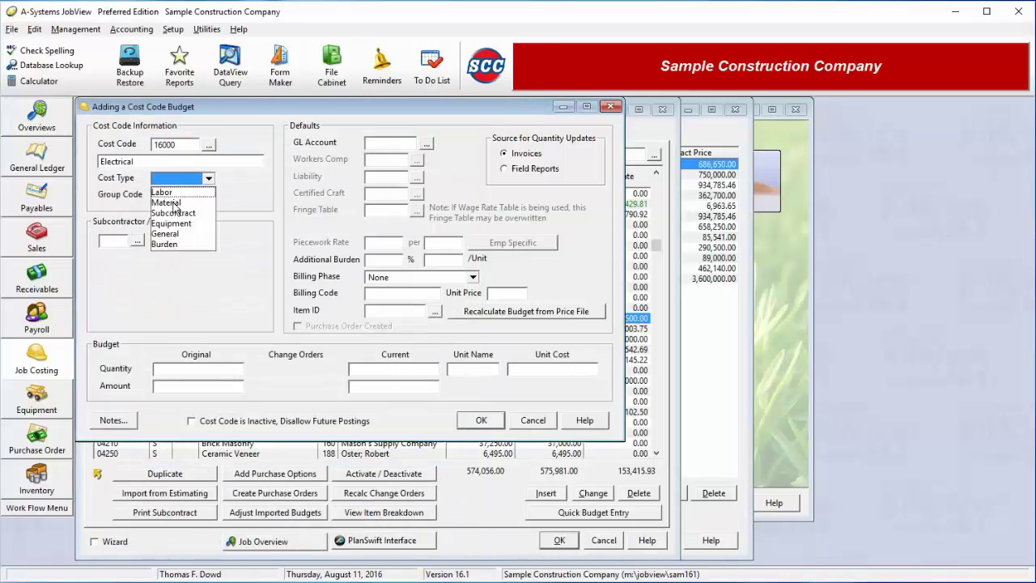
pyautogui.click(179, 214)
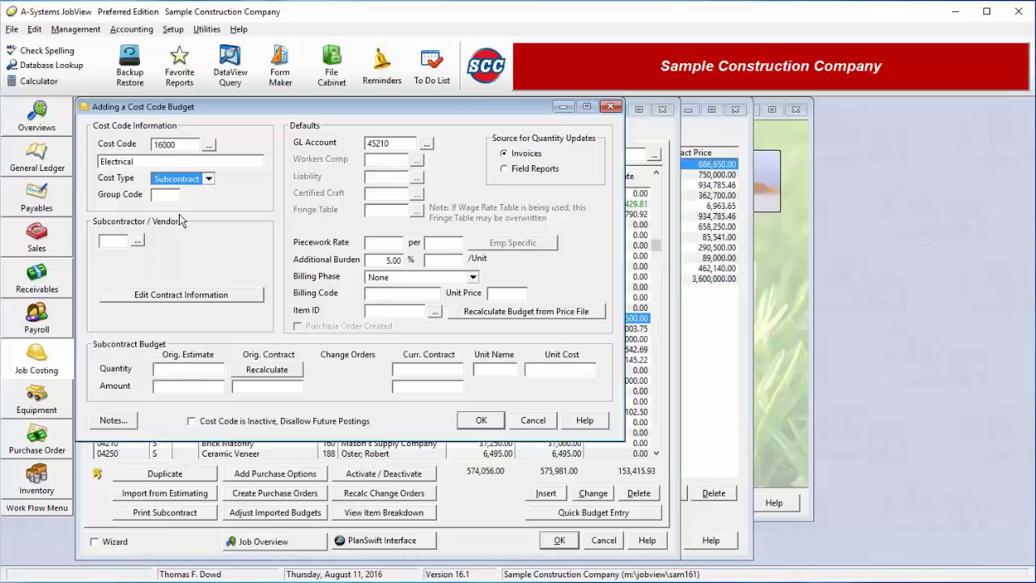
# Assign Electrical Dimensions, Inc. from the vendor list as the subcontractor for the Electrical budget line.
pyautogui.click(137, 242)
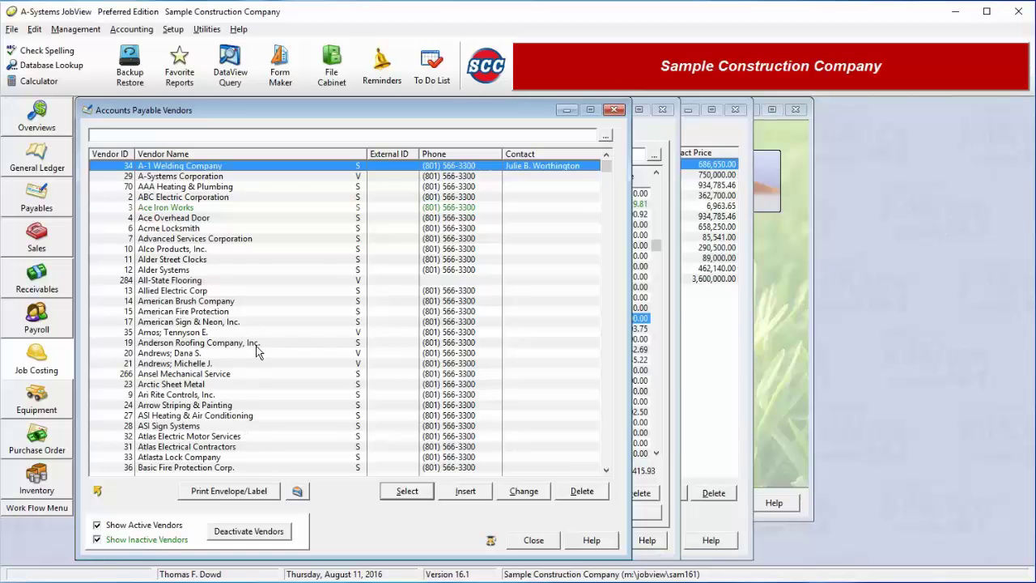
pyautogui.press('Down')
pyautogui.press('Down')
pyautogui.press('Down')
pyautogui.press('Down')
pyautogui.press('Down')
pyautogui.press('Down')
pyautogui.press('Down')
pyautogui.press('Down')
pyautogui.press('Down')
pyautogui.press('Down')
pyautogui.press('Down')
pyautogui.press('Down')
pyautogui.press('Down')
pyautogui.press('Down')
pyautogui.press('Down')
pyautogui.press('Down')
pyautogui.press('Down')
pyautogui.press('Down')
pyautogui.press('Down')
pyautogui.press('Down')
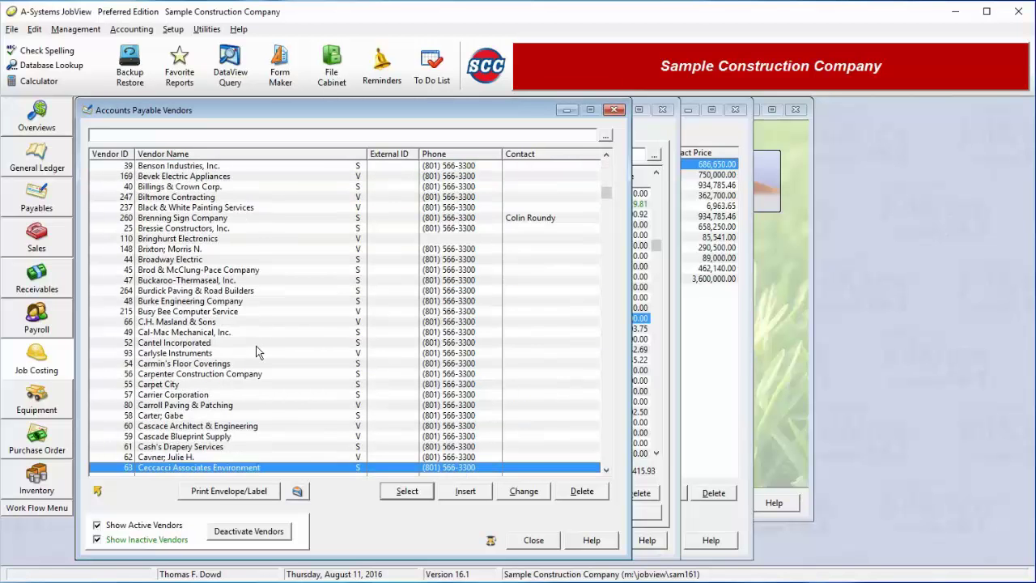
pyautogui.press('Down')
pyautogui.press('Down')
pyautogui.press('Down')
pyautogui.press('Down')
pyautogui.press('Down')
pyautogui.press('Down')
pyautogui.press('Down')
pyautogui.press('Down')
pyautogui.press('Down')
pyautogui.press('Down')
pyautogui.press('Down')
pyautogui.press('Down')
pyautogui.press('Down')
pyautogui.press('Down')
pyautogui.press('Down')
pyautogui.press('Down')
pyautogui.press('Down')
pyautogui.press('Down')
pyautogui.press('Down')
pyautogui.press('Down')
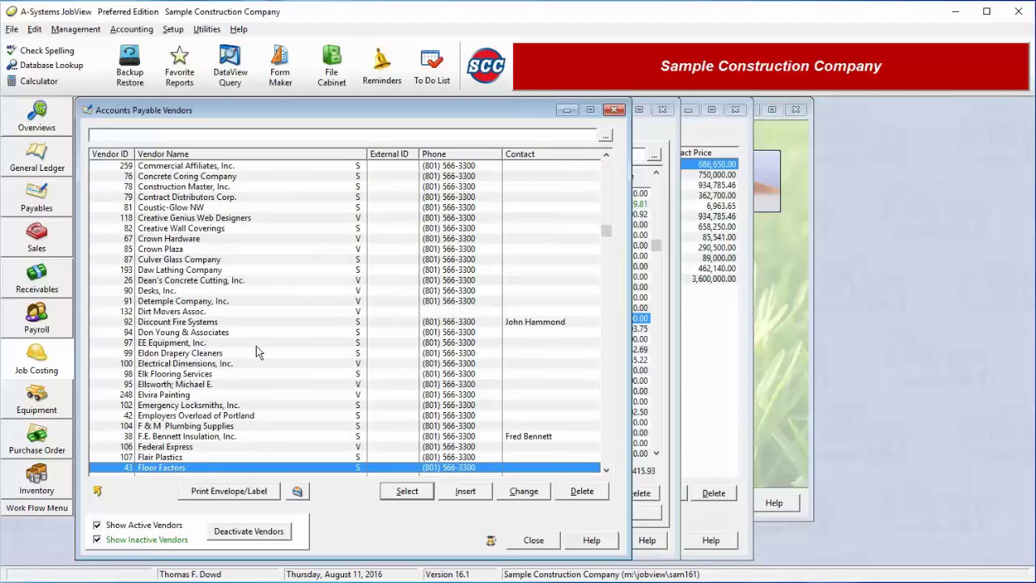
pyautogui.press('Down')
pyautogui.press('Down')
pyautogui.press('Down')
pyautogui.press('Down')
pyautogui.press('Down')
pyautogui.press('Down')
pyautogui.press('Down')
pyautogui.press('Down')
pyautogui.press('Down')
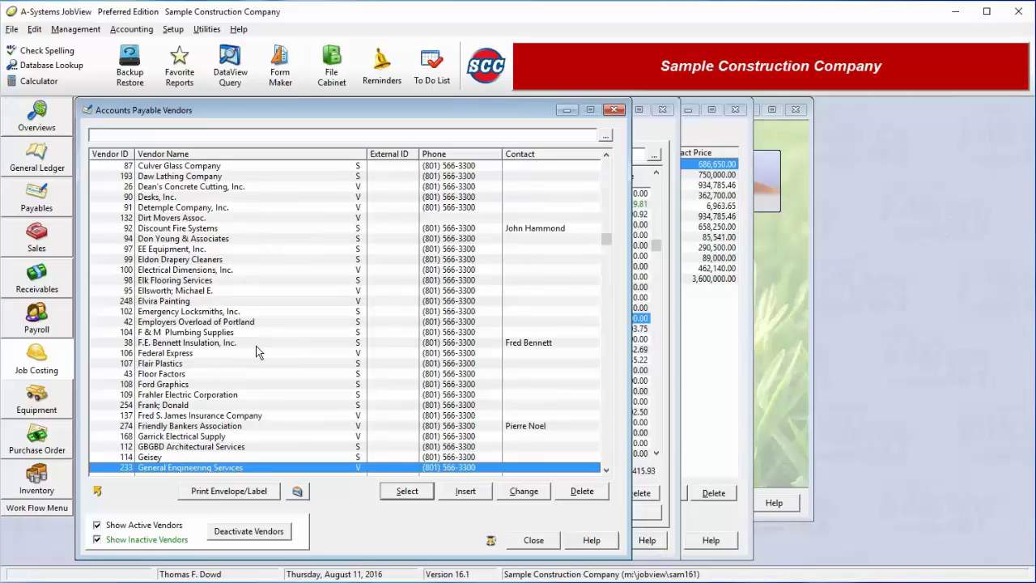
pyautogui.click(217, 270)
pyautogui.click(407, 490)
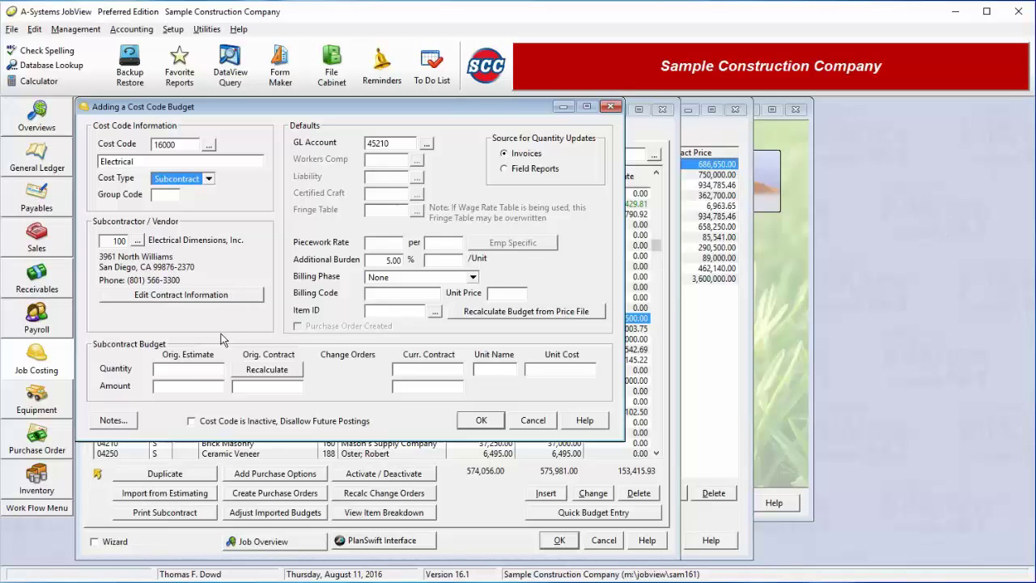
# Keep Invoices as the source for quantity updates and set the subcontract's original estimate amount to 12,000.
pyautogui.click(378, 143)
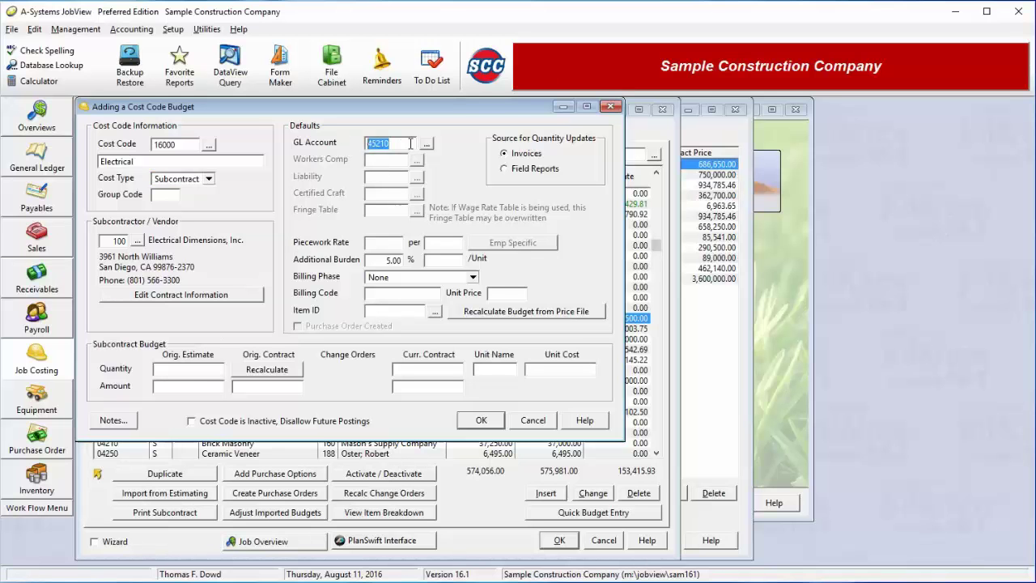
pyautogui.click(536, 170)
pyautogui.click(534, 153)
pyautogui.click(193, 389)
pyautogui.write('12000')
pyautogui.press('Tab')
pyautogui.press('Tab')
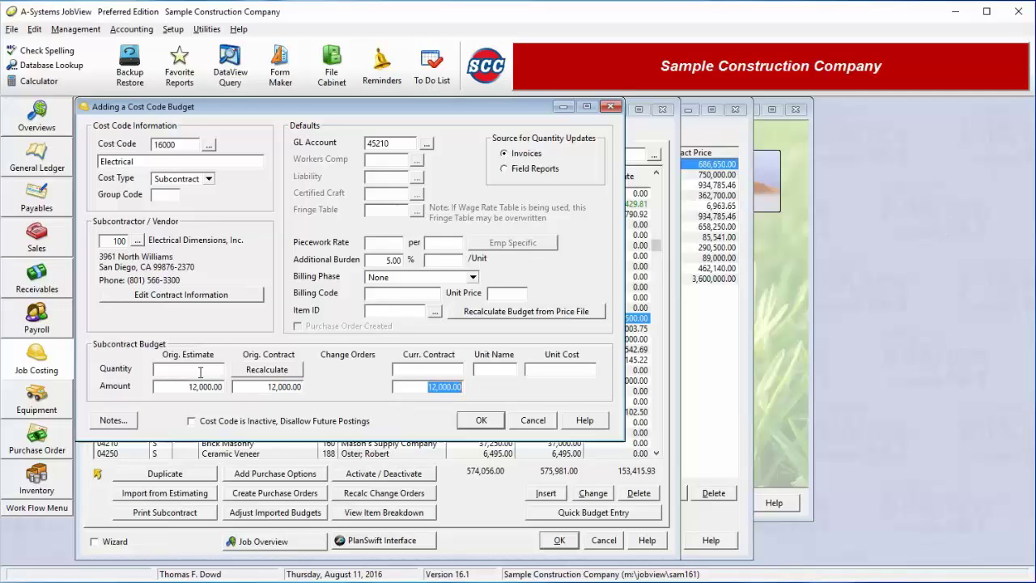
# Set the subcontract's original contract and current contract amounts to 10,000.
pyautogui.click(257, 387)
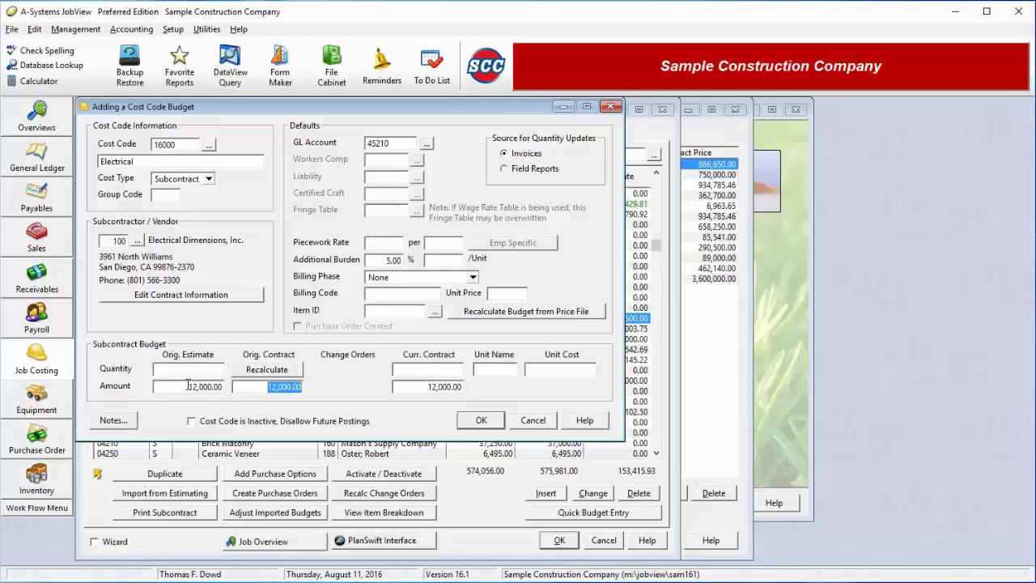
pyautogui.click(282, 394)
pyautogui.doubleClick(283, 394)
pyautogui.write('10000')
pyautogui.press('Tab')
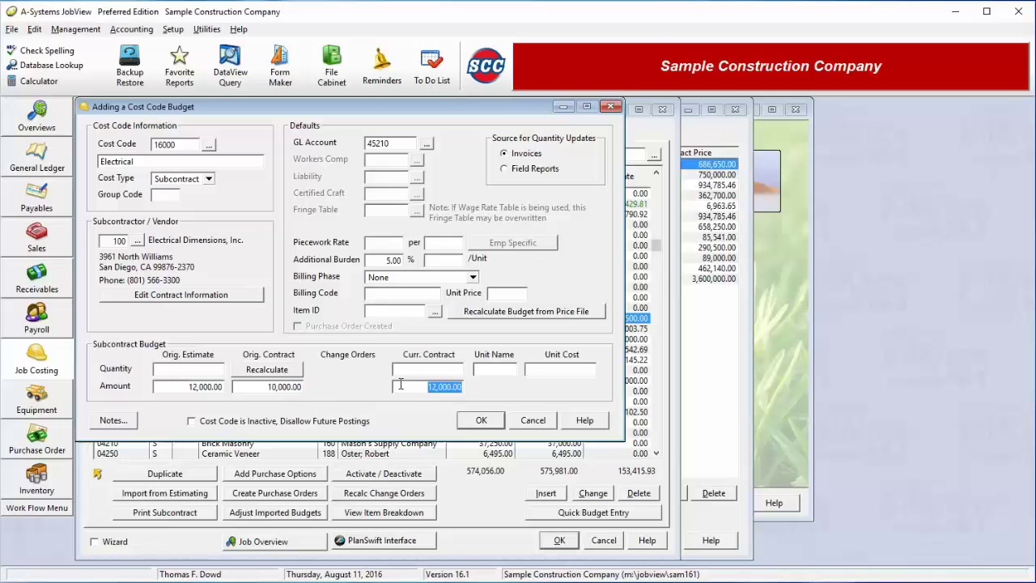
pyautogui.write('10')
pyautogui.hotkey('shift', 'Tab')
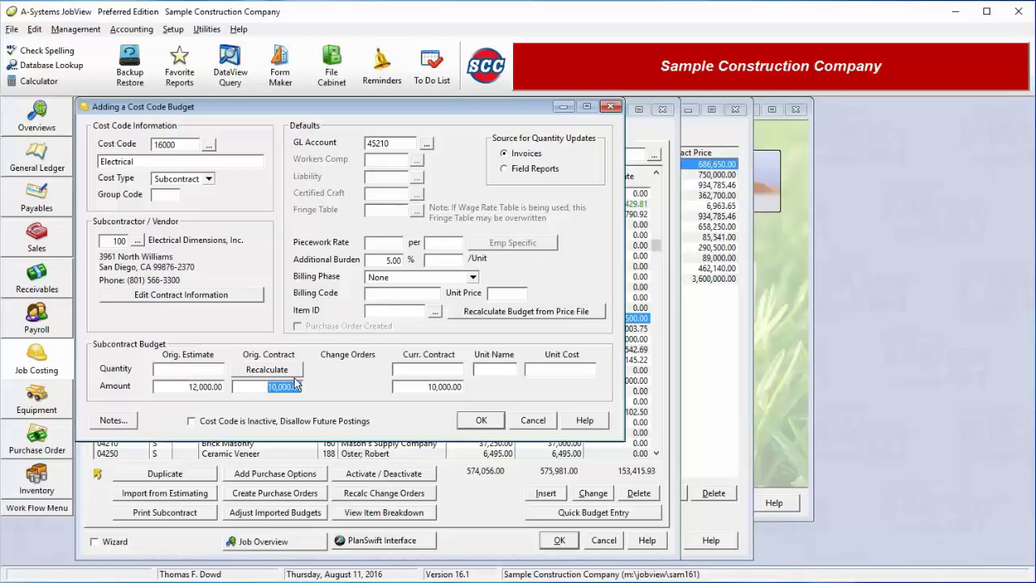
pyautogui.click(431, 387)
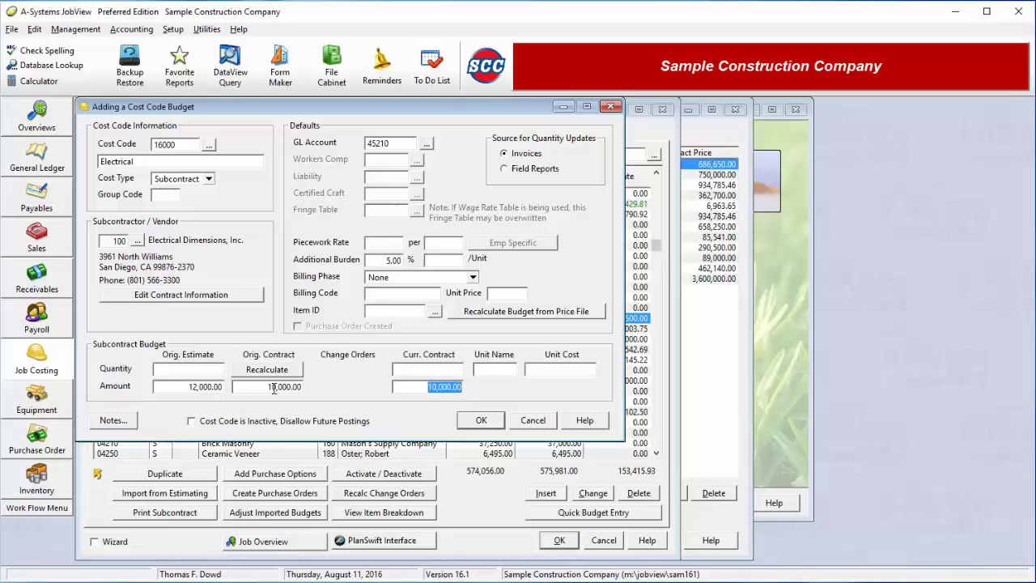
# Try to save the Electrical subcontract line, and discard the entry after trying the Burden cost type.
pyautogui.click(477, 421)
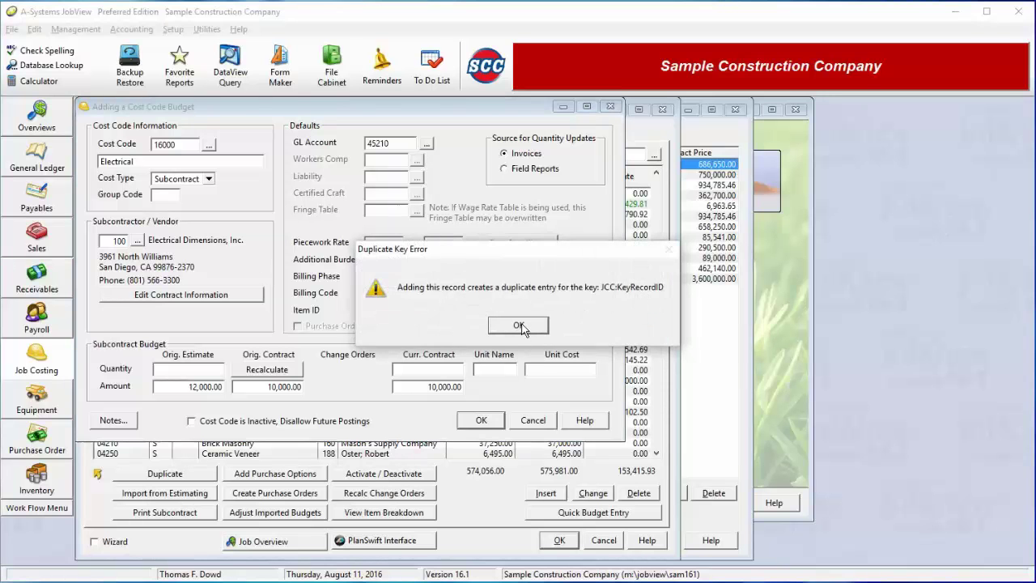
pyautogui.click(520, 327)
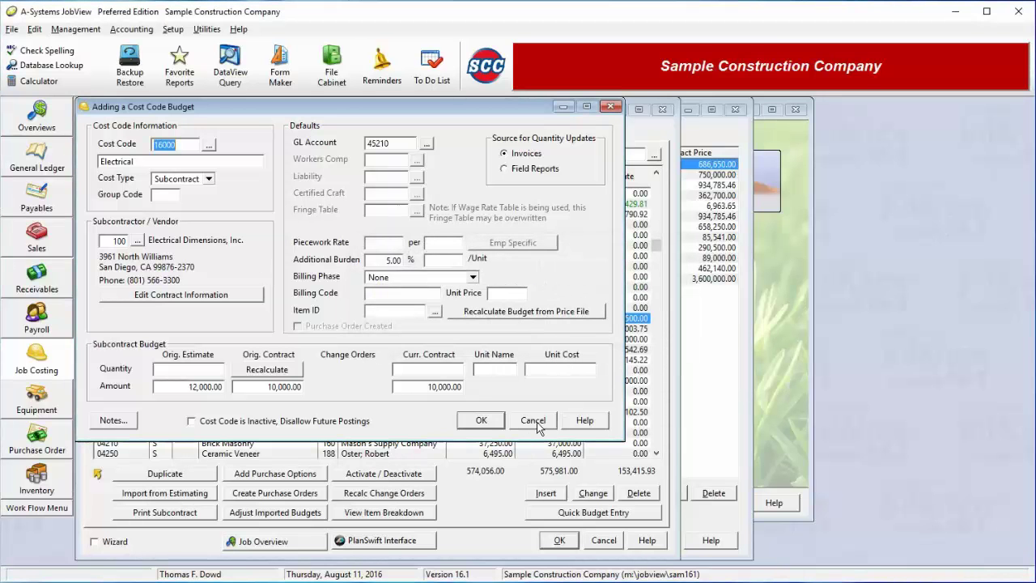
pyautogui.click(208, 179)
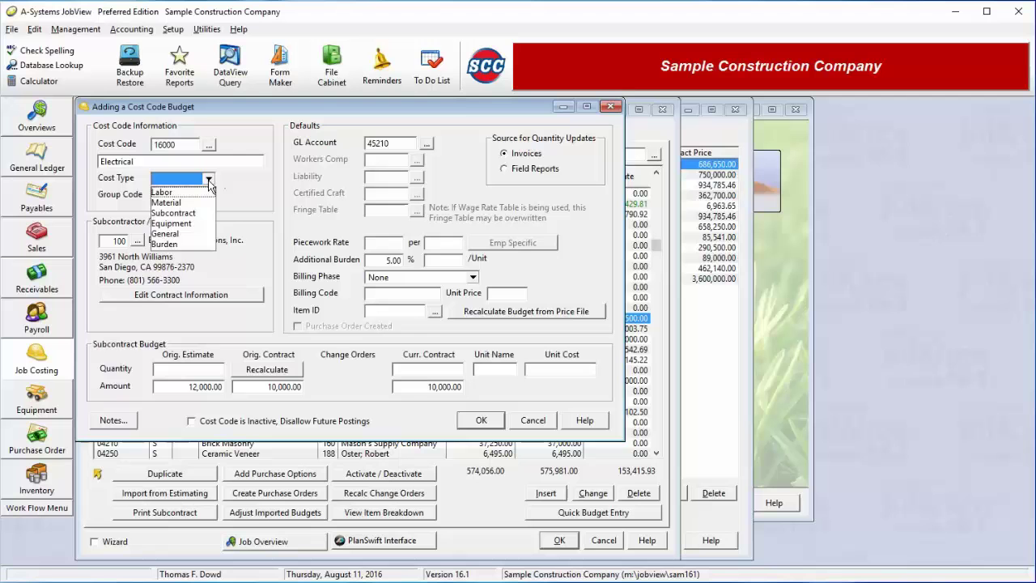
pyautogui.click(200, 246)
pyautogui.click(519, 421)
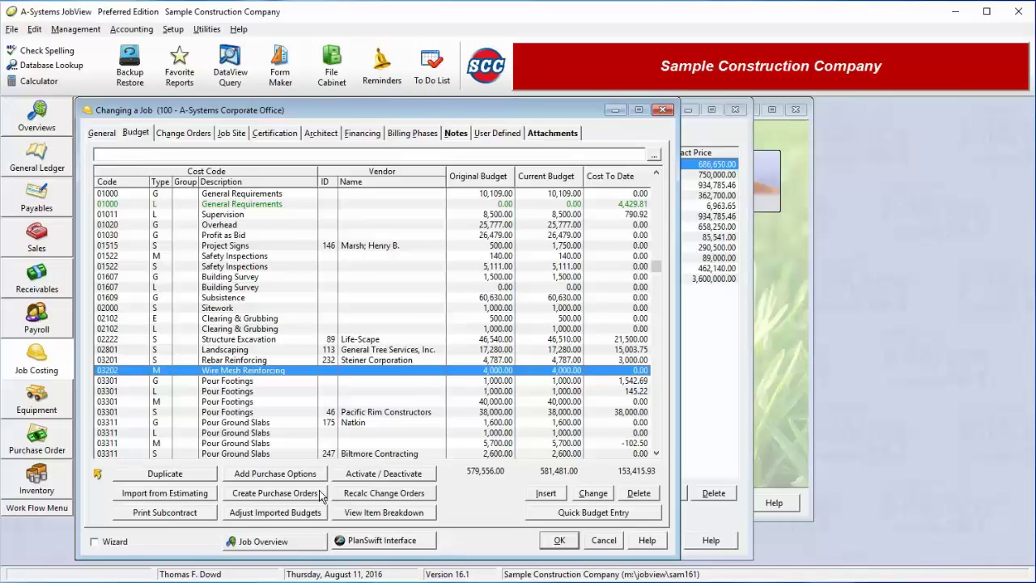
# Start duplicating budget information from a different job, with job 900 Ulrich Mansion as the one to copy from.
pyautogui.click(183, 477)
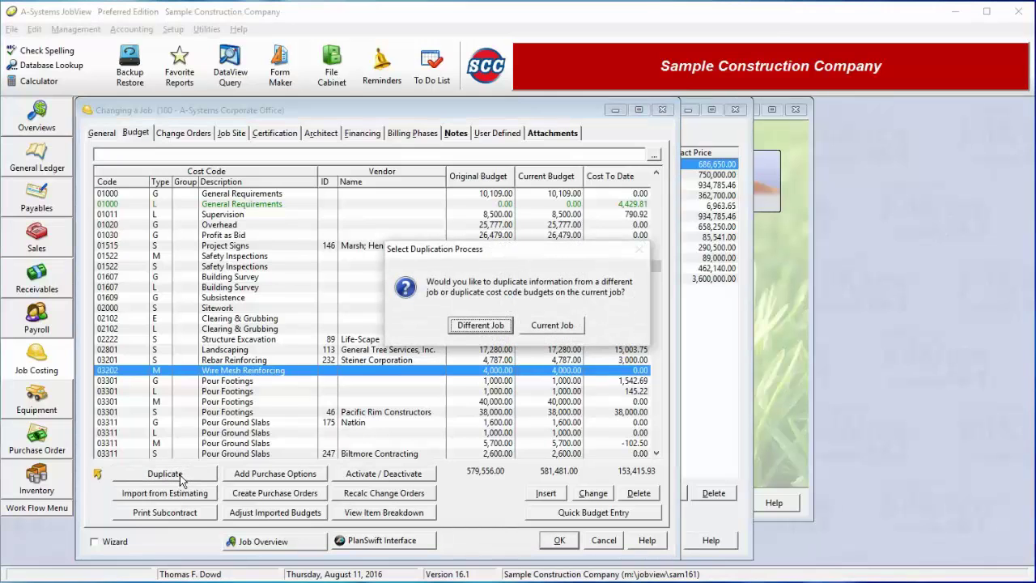
pyautogui.click(481, 325)
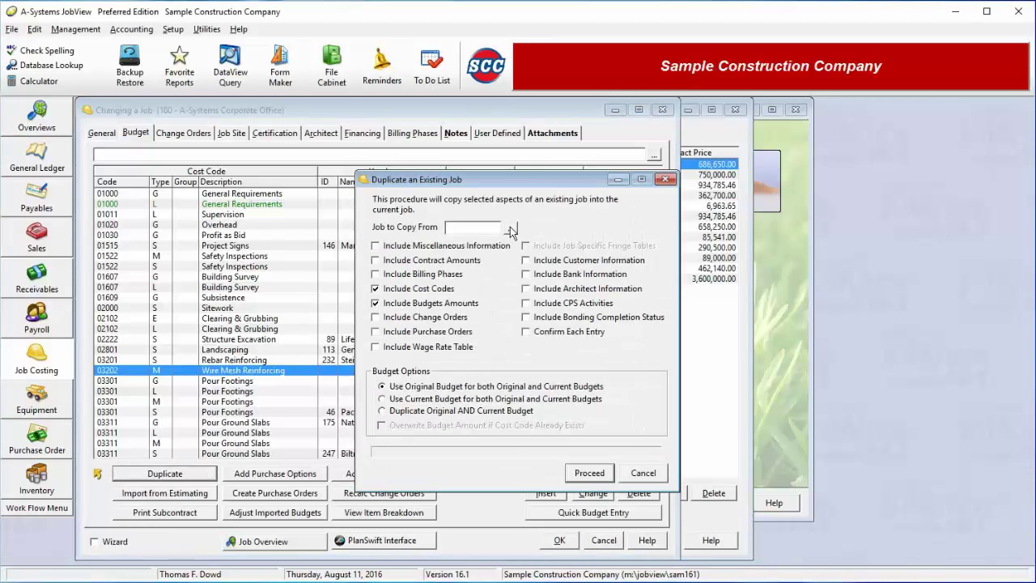
pyautogui.click(510, 228)
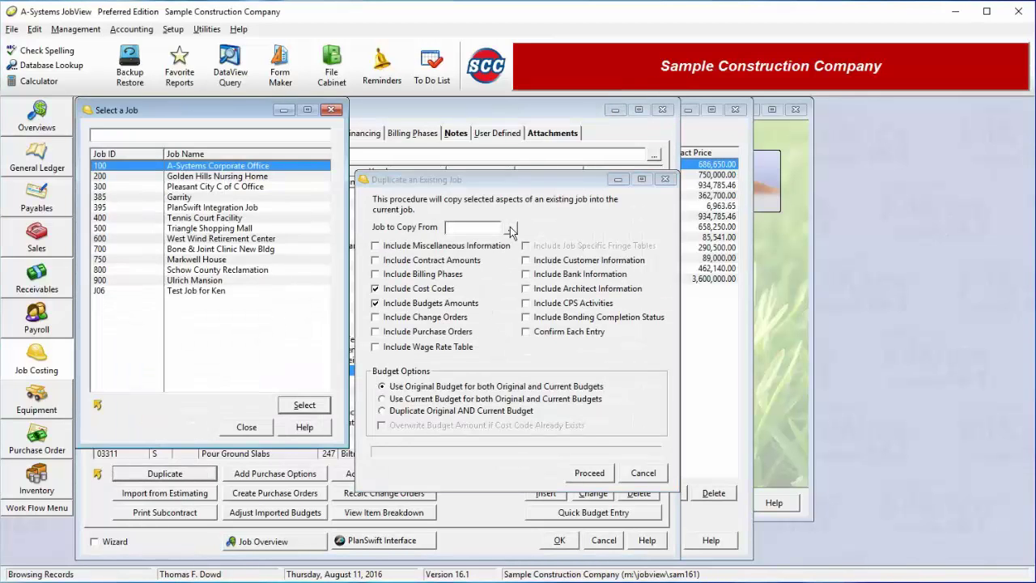
pyautogui.click(209, 283)
pyautogui.doubleClick(208, 284)
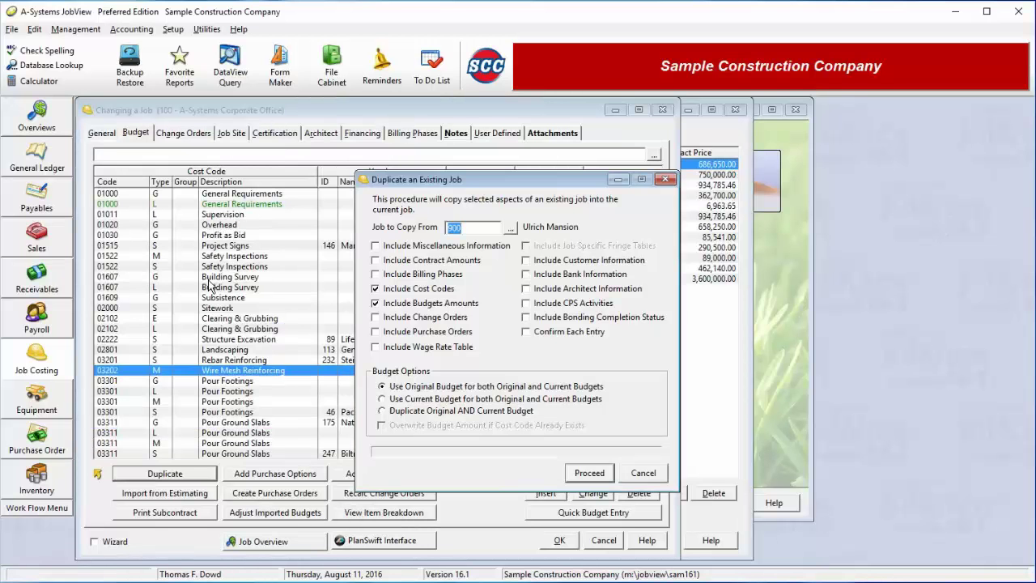
# Try including miscellaneous information, contract amounts, billing phases and change orders in the job copy, clear those options, and cancel the duplication.
pyautogui.click(408, 245)
pyautogui.click(408, 259)
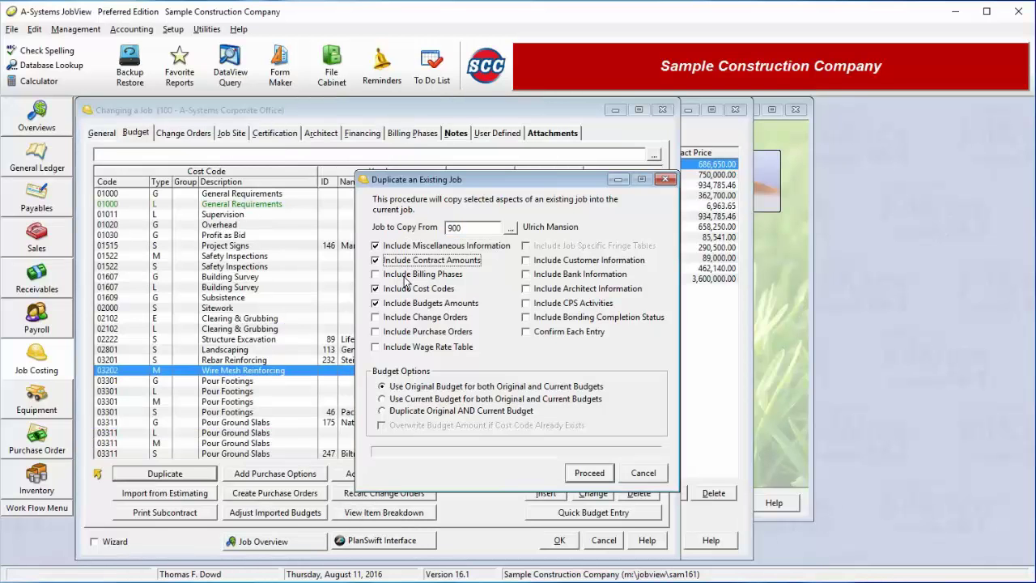
pyautogui.click(407, 275)
pyautogui.click(408, 317)
pyautogui.click(405, 321)
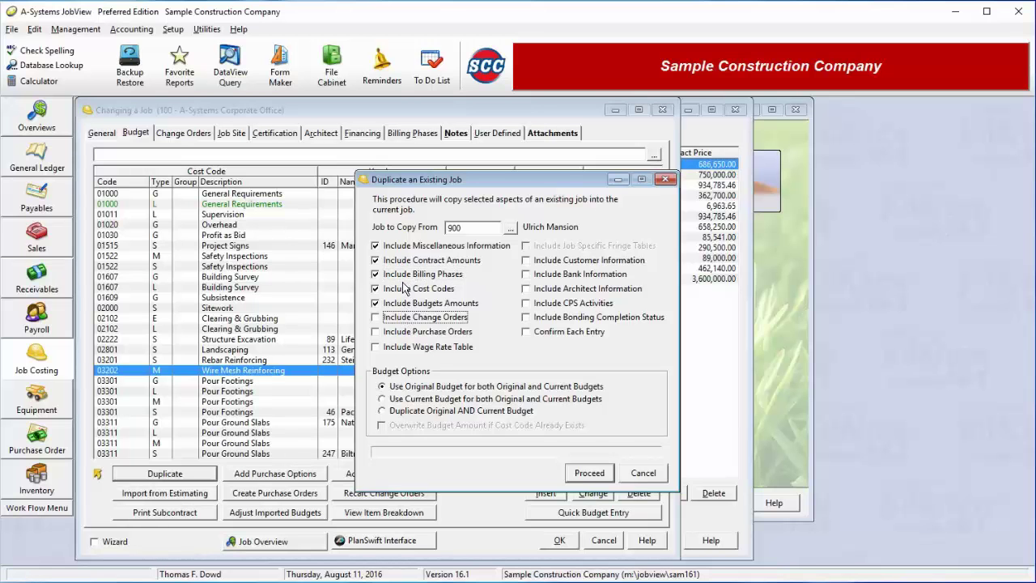
pyautogui.click(408, 275)
pyautogui.click(413, 261)
pyautogui.click(420, 246)
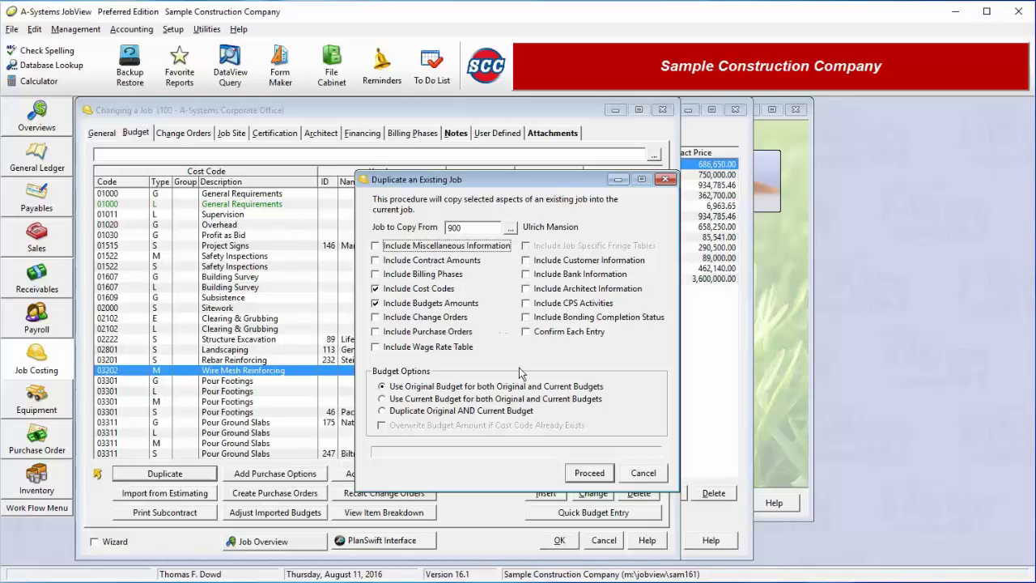
pyautogui.click(647, 478)
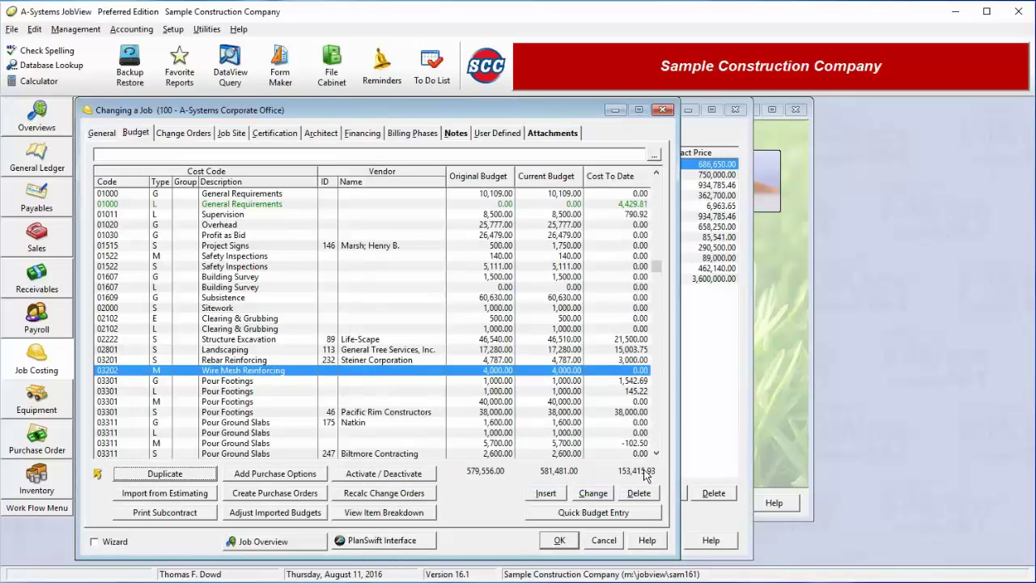
# Review the original quantity and amount of the 02102 Clearing & Grubbing equipment budget, and close it without changes.
pyautogui.doubleClick(241, 319)
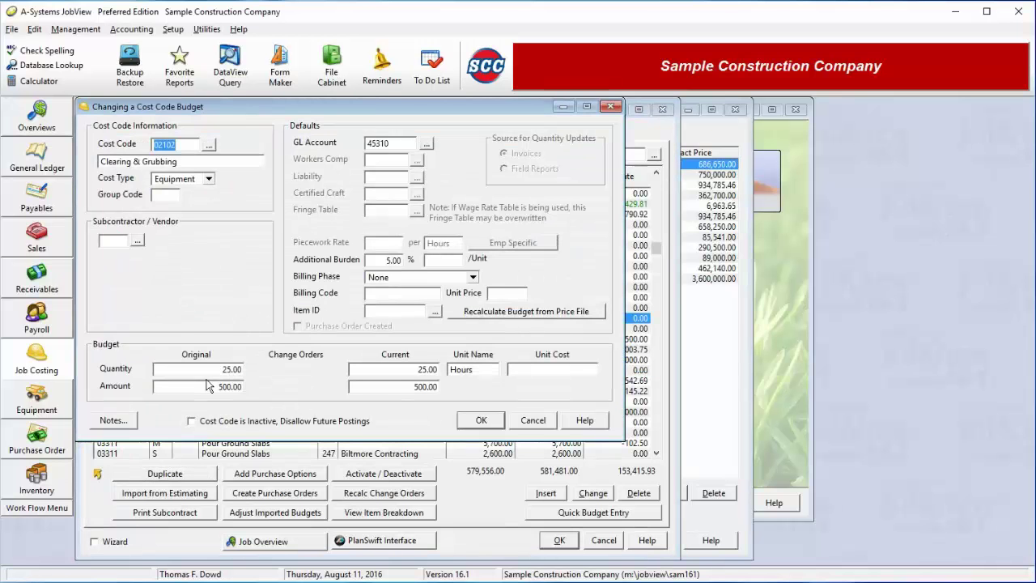
pyautogui.click(219, 369)
pyautogui.press('Tab')
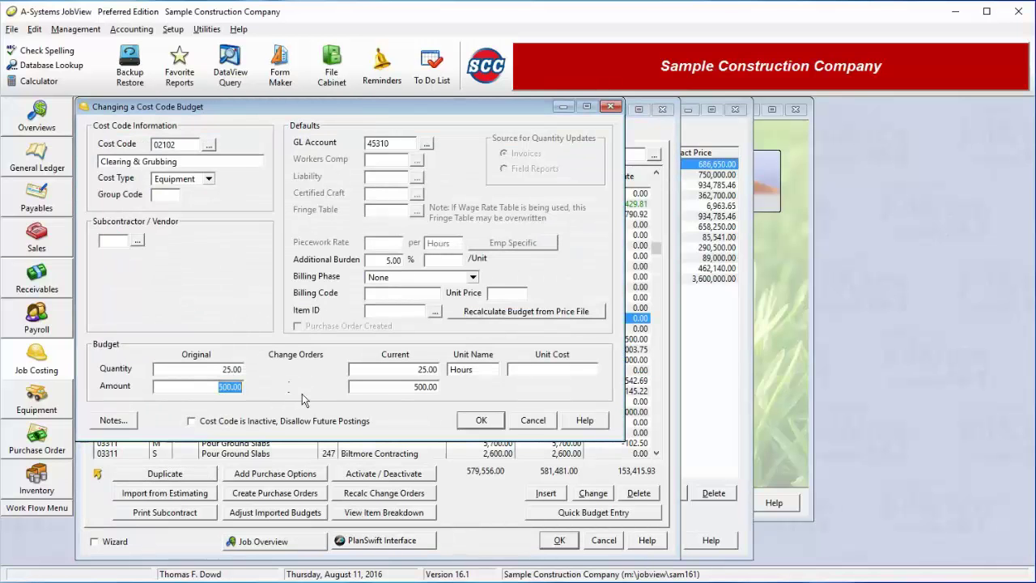
pyautogui.click(538, 420)
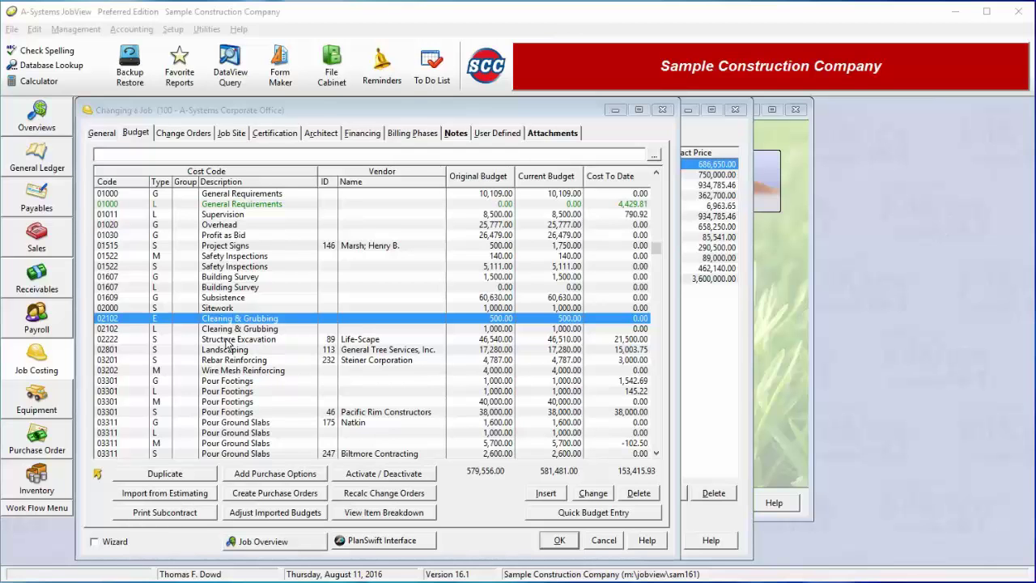
# Start duplicating cost code budgets on the current job with group code 02 for the new budgets, and close without proceeding.
pyautogui.click(179, 473)
pyautogui.click(181, 470)
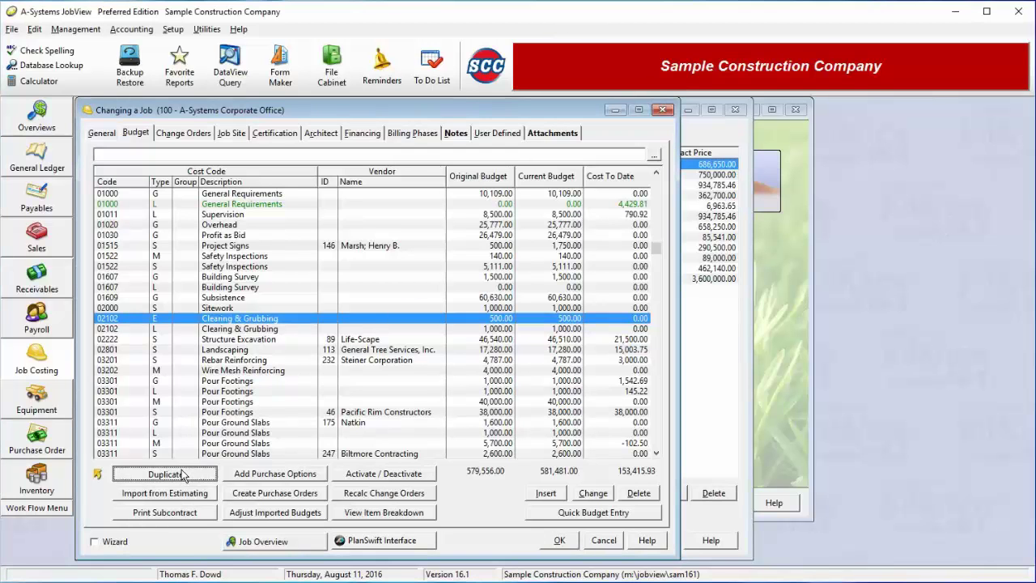
pyautogui.click(552, 326)
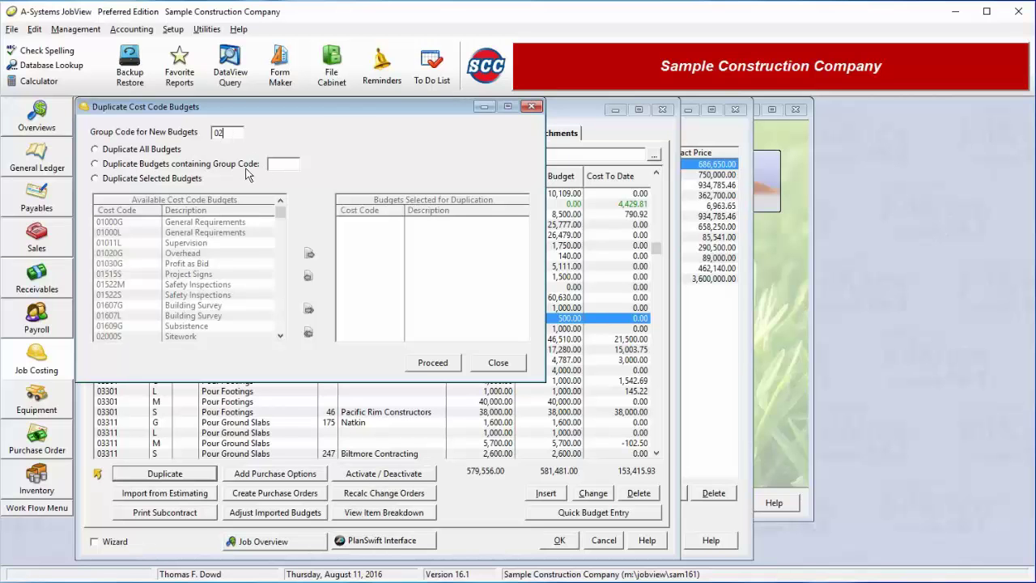
pyautogui.click(275, 165)
pyautogui.click(516, 366)
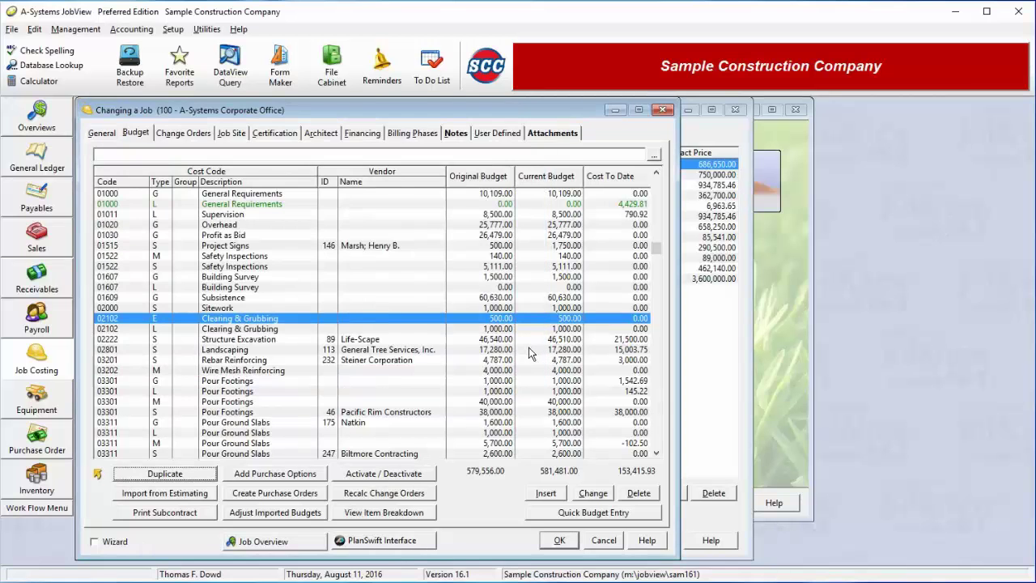
# Examine the options for importing a job budget from estimating, and close them without importing.
pyautogui.click(179, 497)
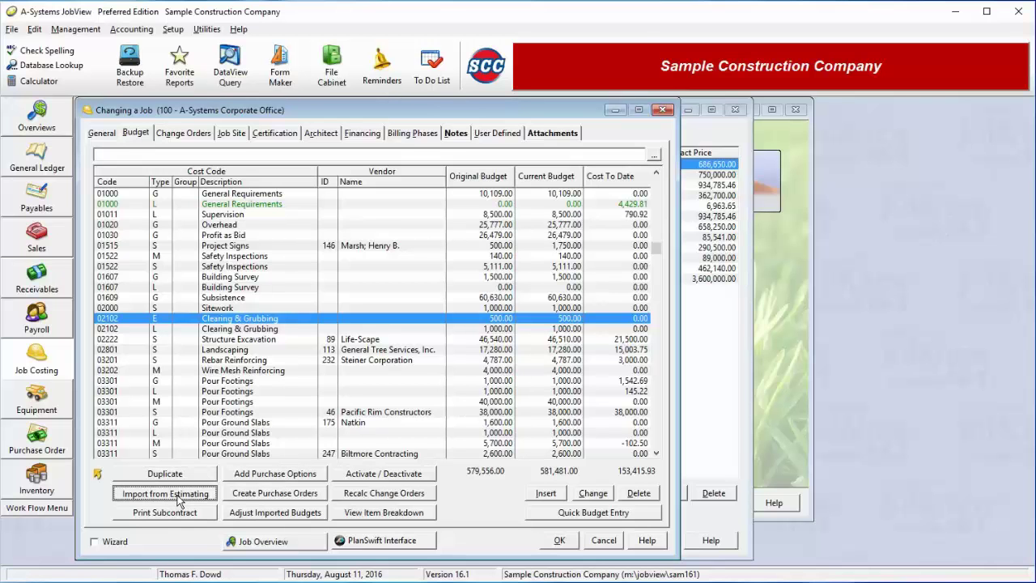
pyautogui.click(179, 497)
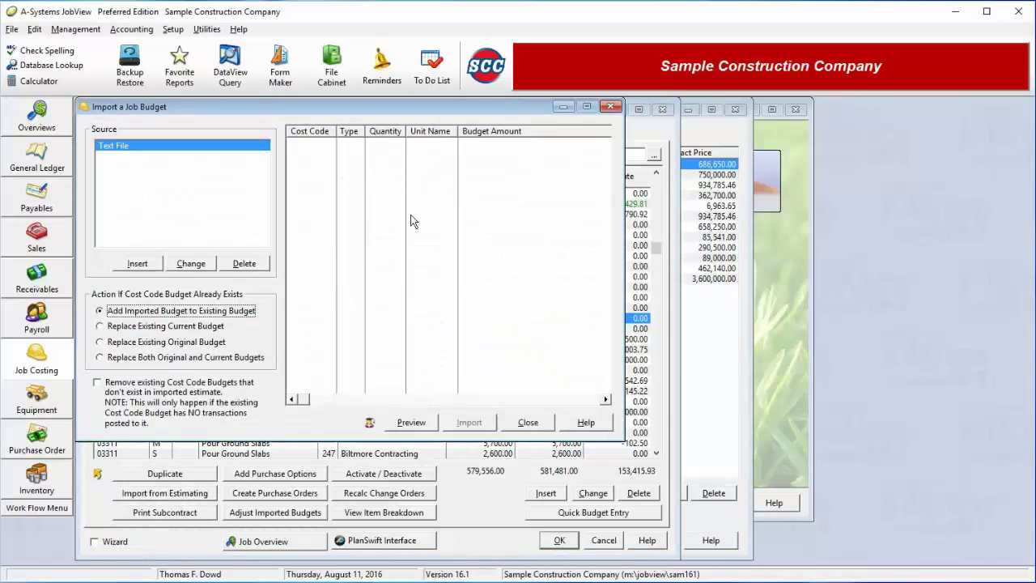
pyautogui.click(527, 423)
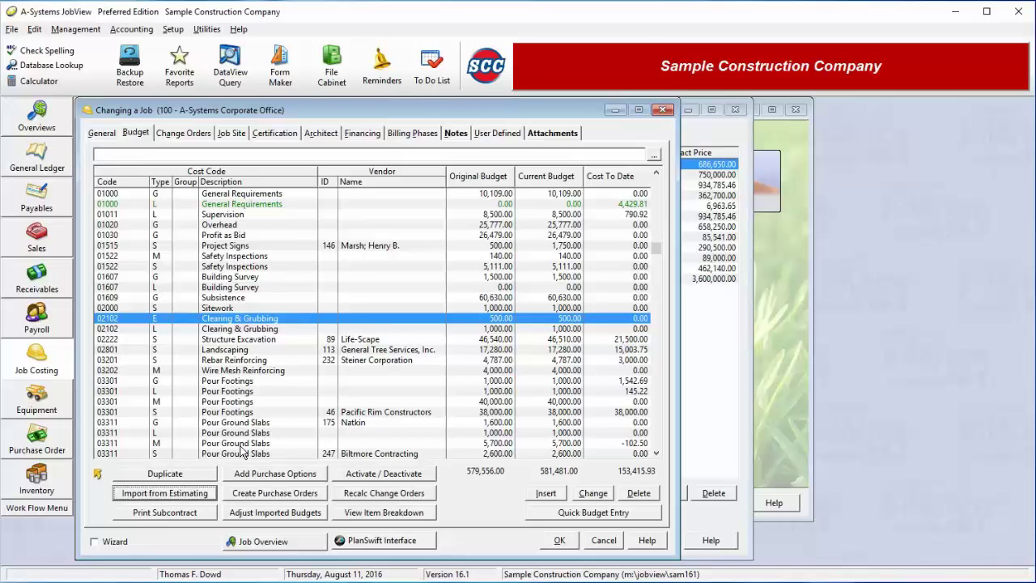
# Preview the printed subcontract for the 03201 Rebar Reinforcing line, and close the preview.
pyautogui.click(168, 360)
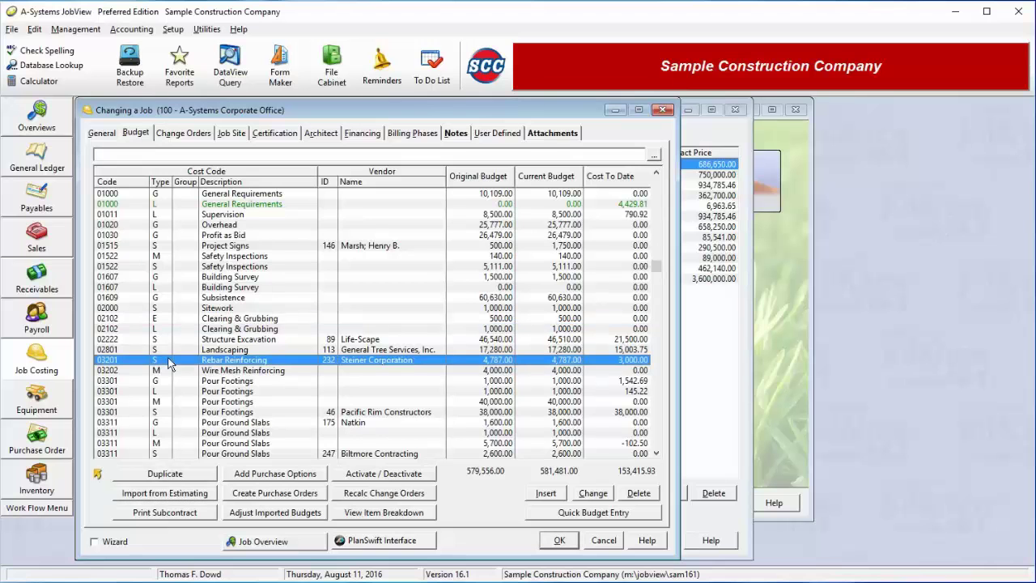
pyautogui.click(171, 514)
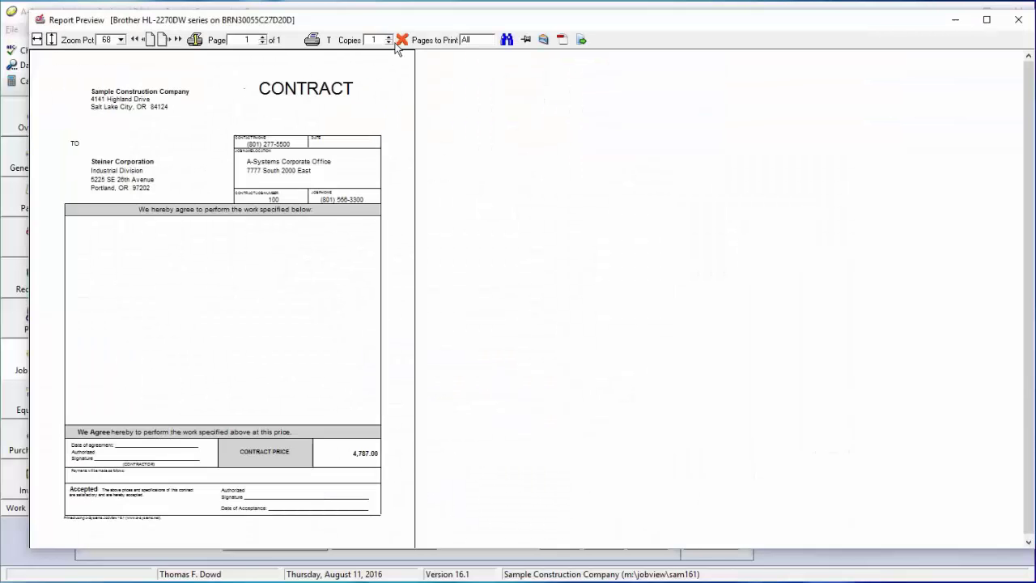
pyautogui.click(400, 39)
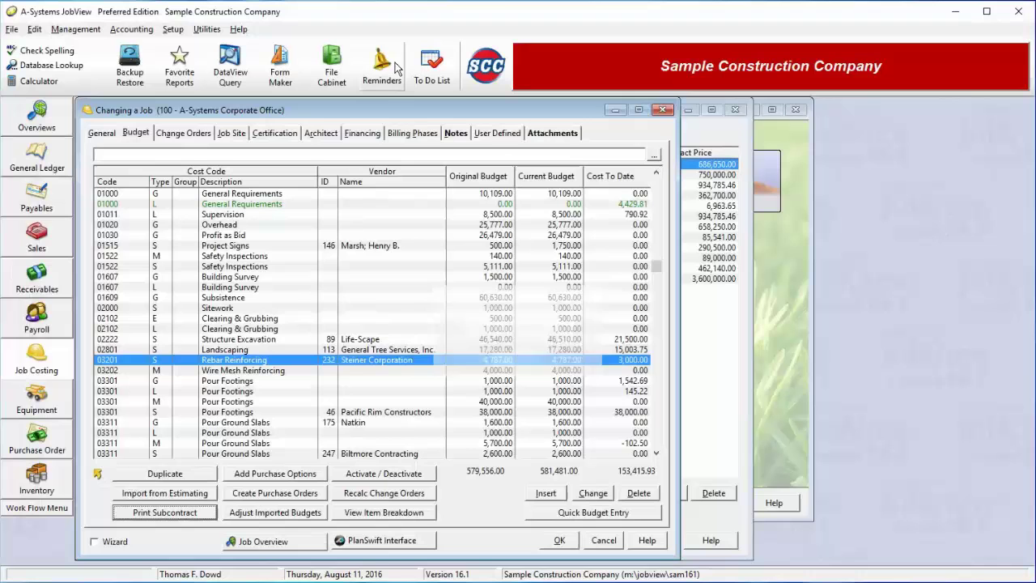
# Check the budget tools for creating purchase orders, adjusting imported budgets and recalculating change orders.
pyautogui.click(296, 495)
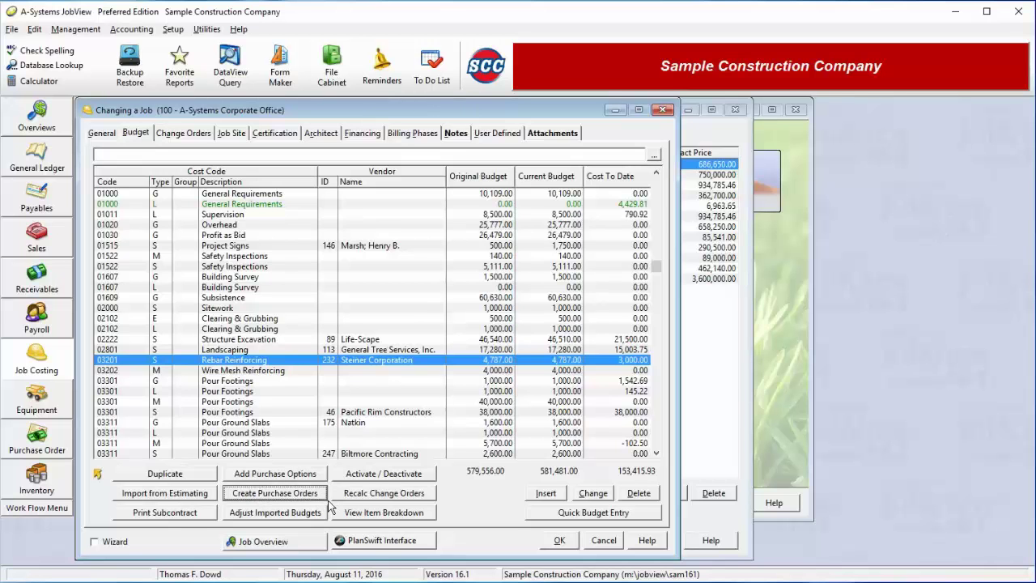
pyautogui.click(320, 518)
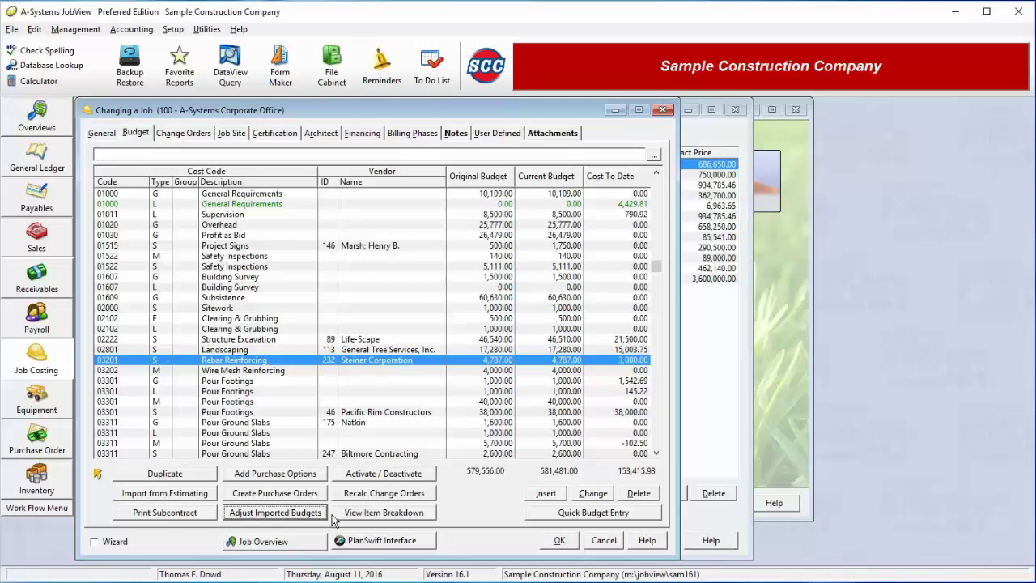
pyautogui.click(418, 501)
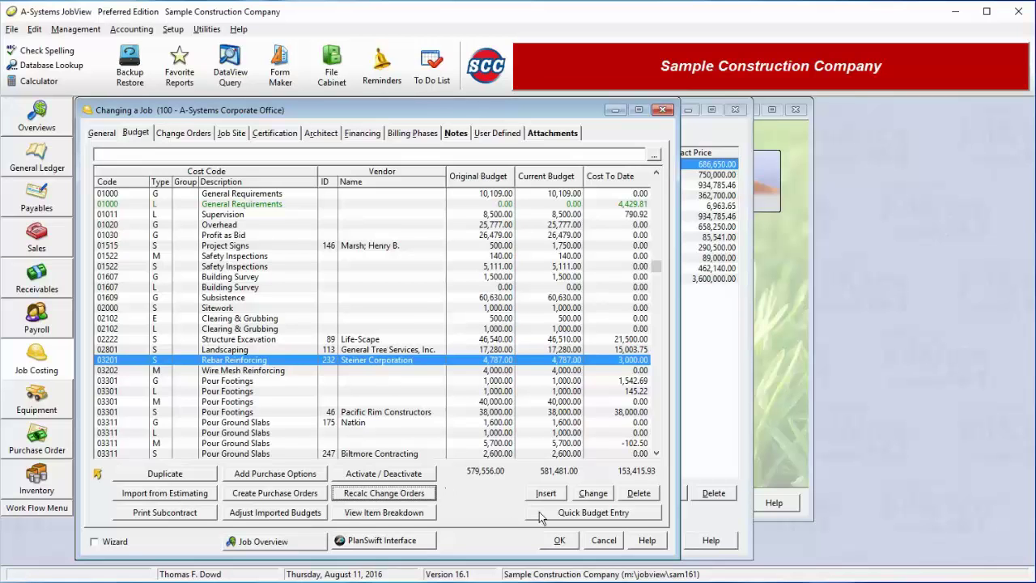
# Start a quick budget entry for cost code 02644 Backfill Sidewalks, and cancel it without adding a budget.
pyautogui.click(623, 518)
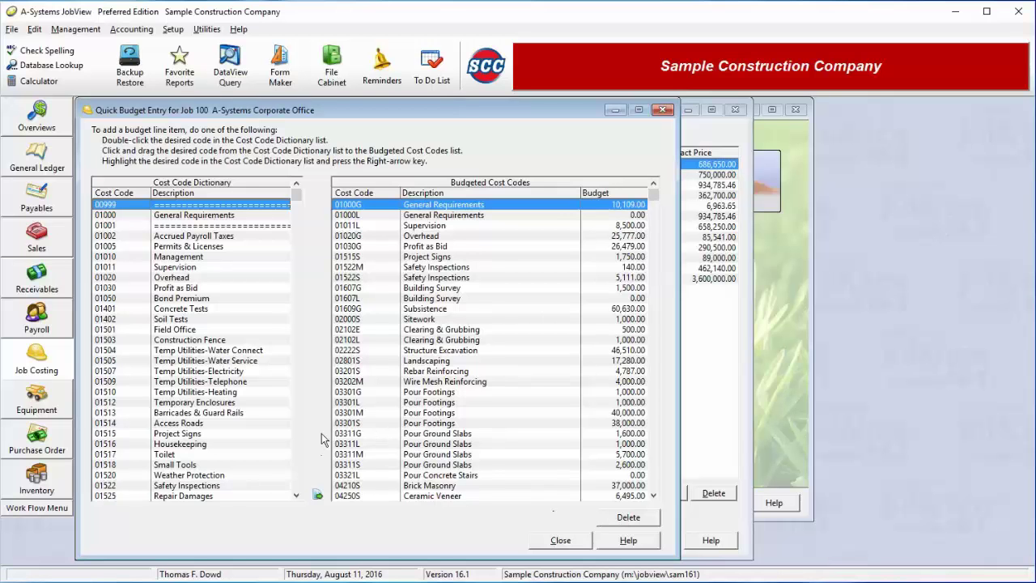
pyautogui.click(656, 490)
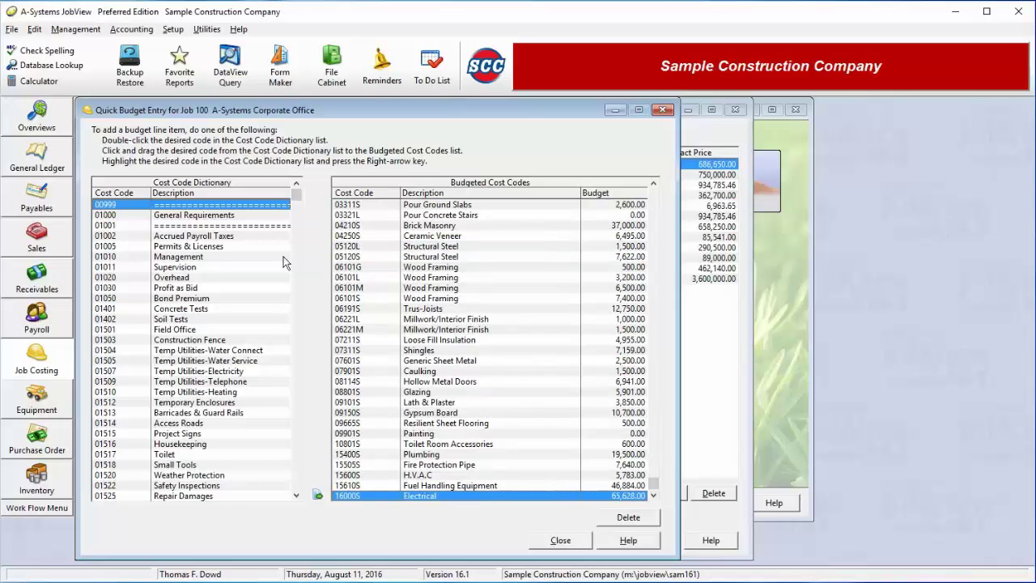
pyautogui.scroll(-20, 204, 393)
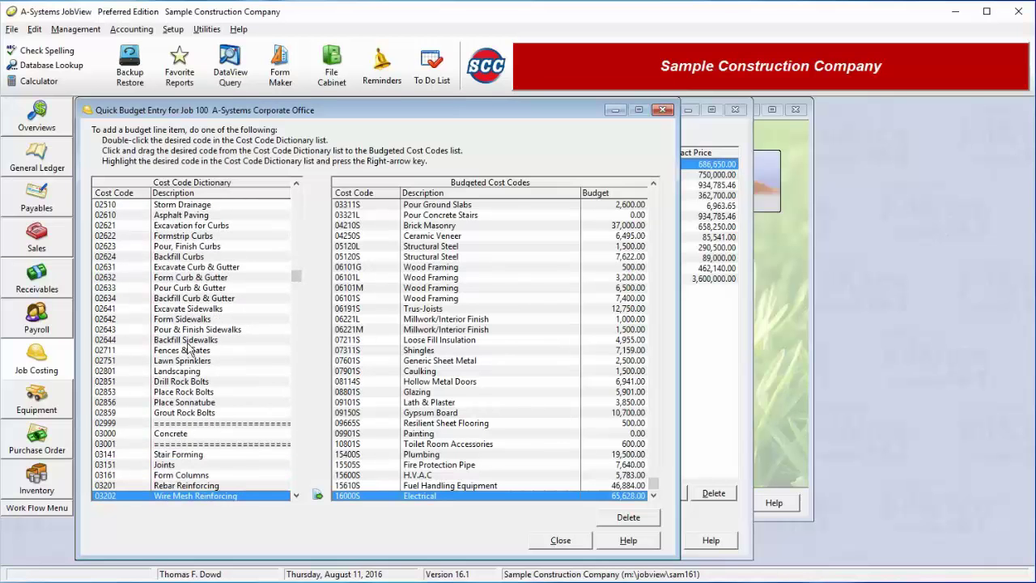
pyautogui.moveTo(192, 341); pyautogui.dragTo(388, 328)
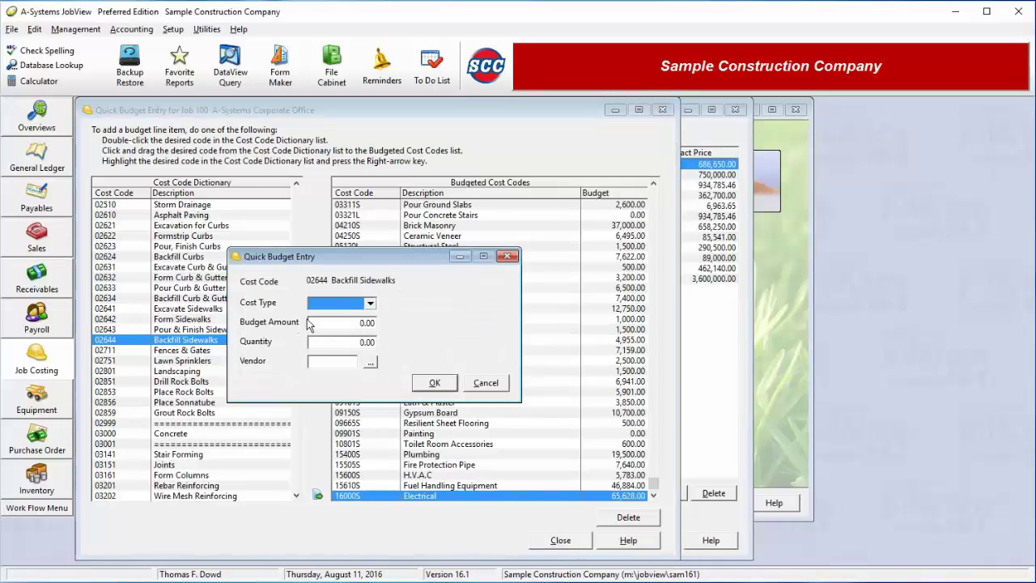
pyautogui.click(485, 382)
pyautogui.click(564, 540)
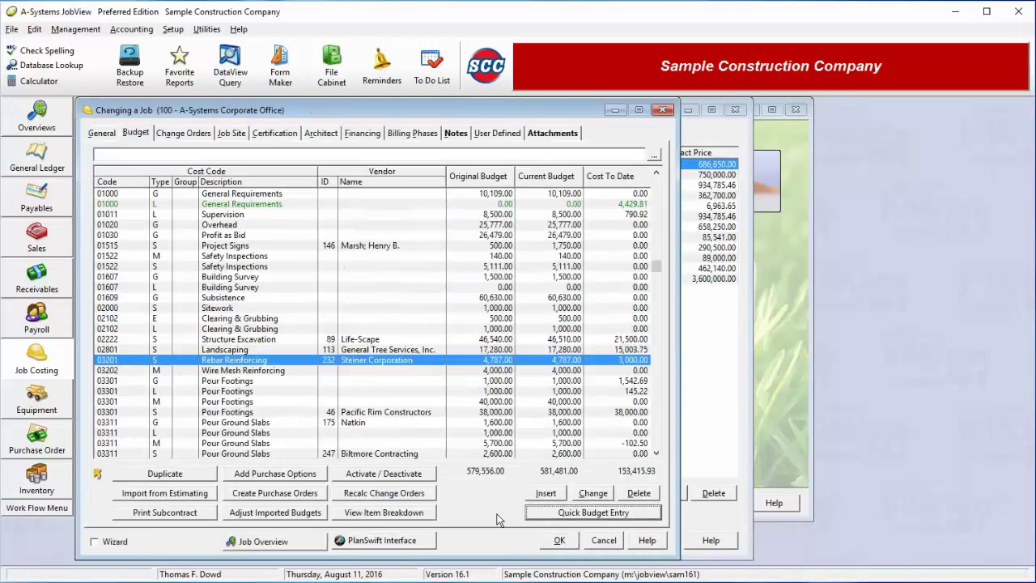
# Start a new change order for the job with ID CO-5 and the description "More changes".
pyautogui.click(188, 133)
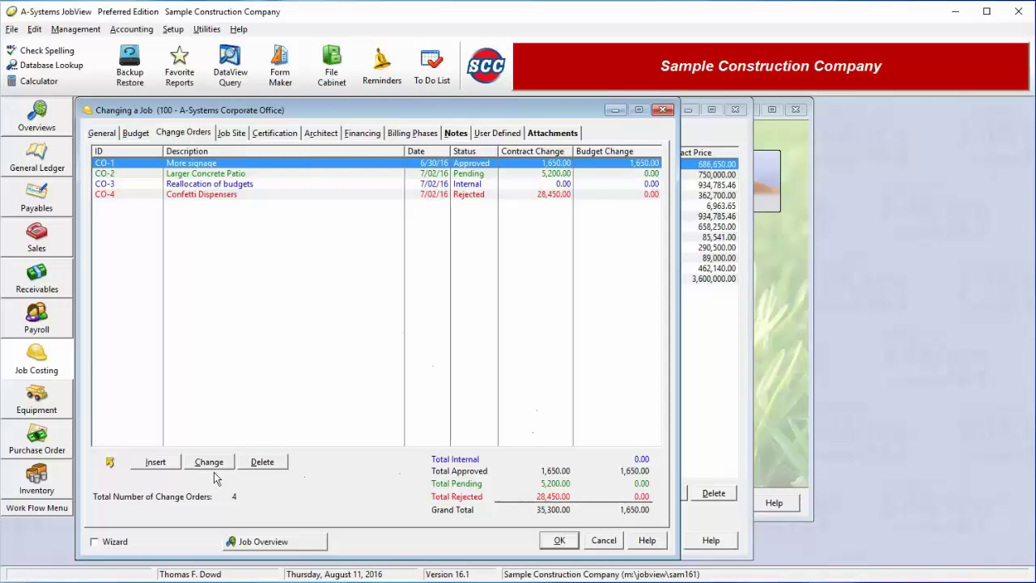
pyautogui.click(162, 466)
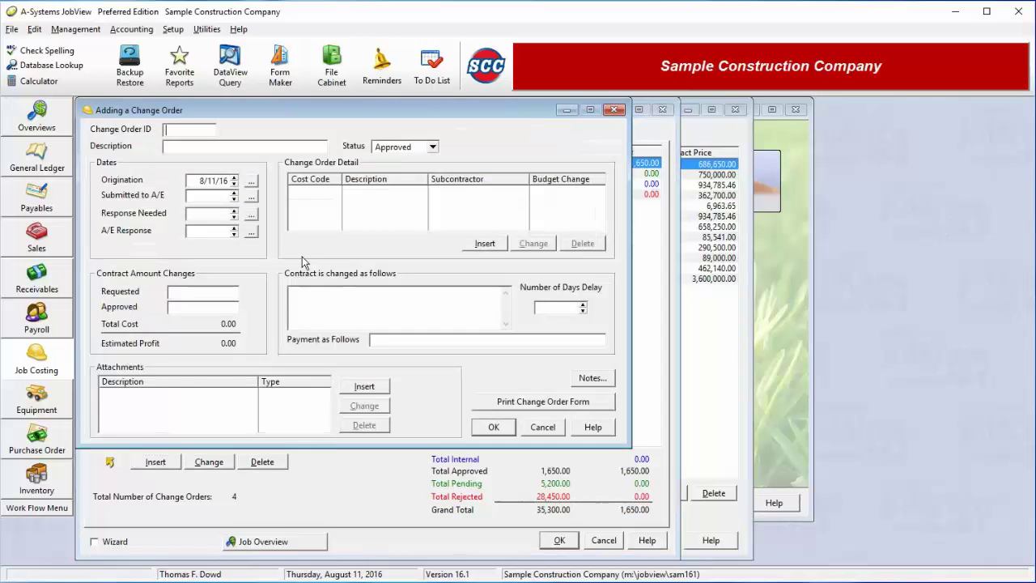
pyautogui.write('C')
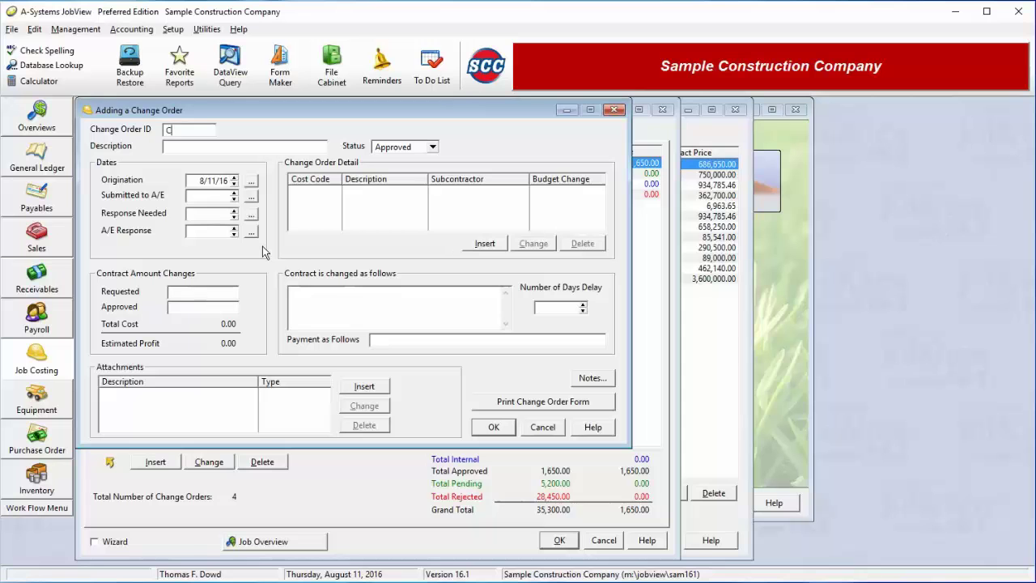
pyautogui.write('O-5')
pyautogui.press('Tab')
pyautogui.write('More chan')
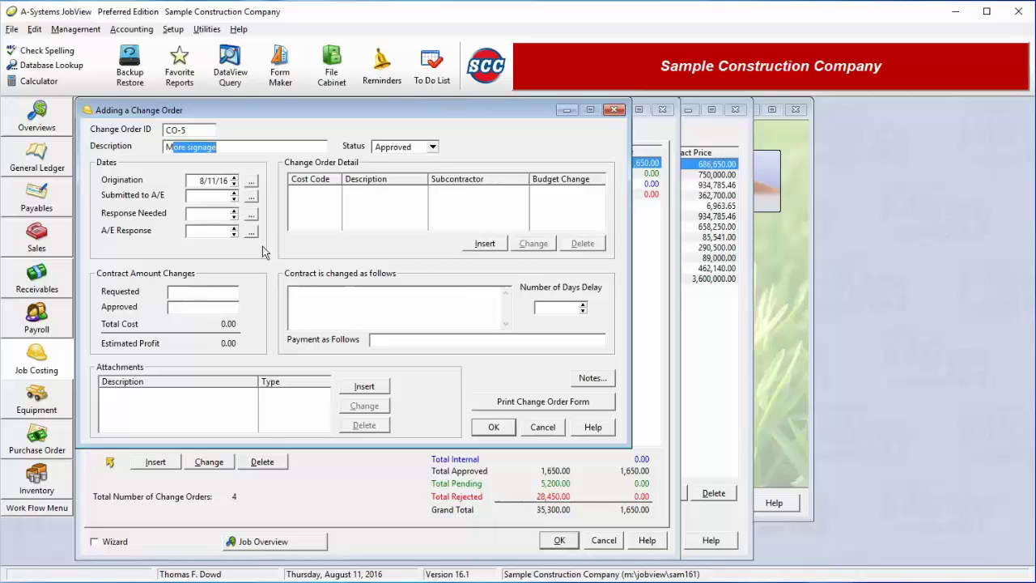
pyautogui.write('ges')
pyautogui.press('Tab')
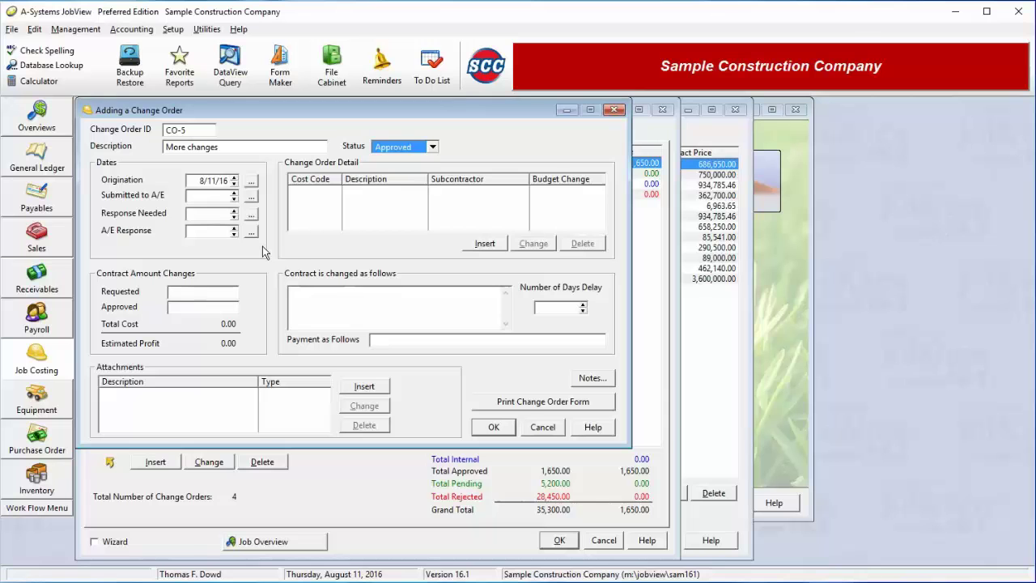
# Go through the Internal, Approved, Pending and Rejected statuses for the change order, and choose Approved.
pyautogui.hotkey('alt', 'Down')
pyautogui.press('Up')
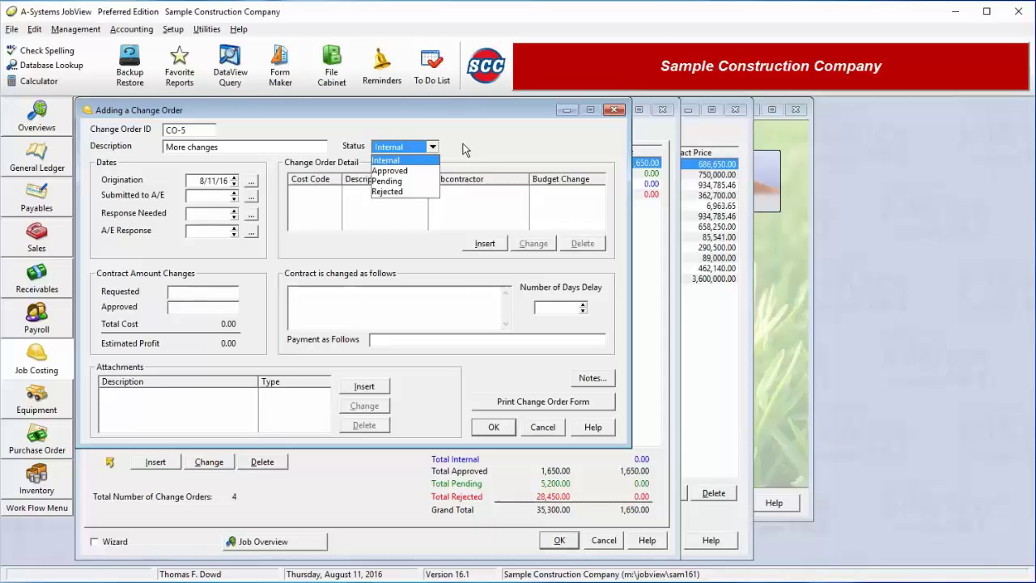
pyautogui.press('Down')
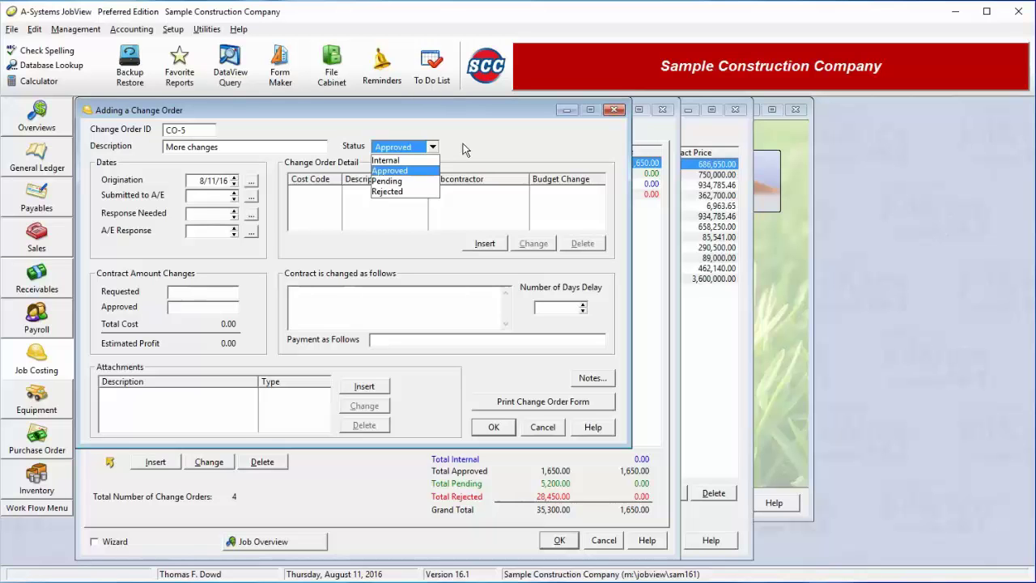
pyautogui.press('Down')
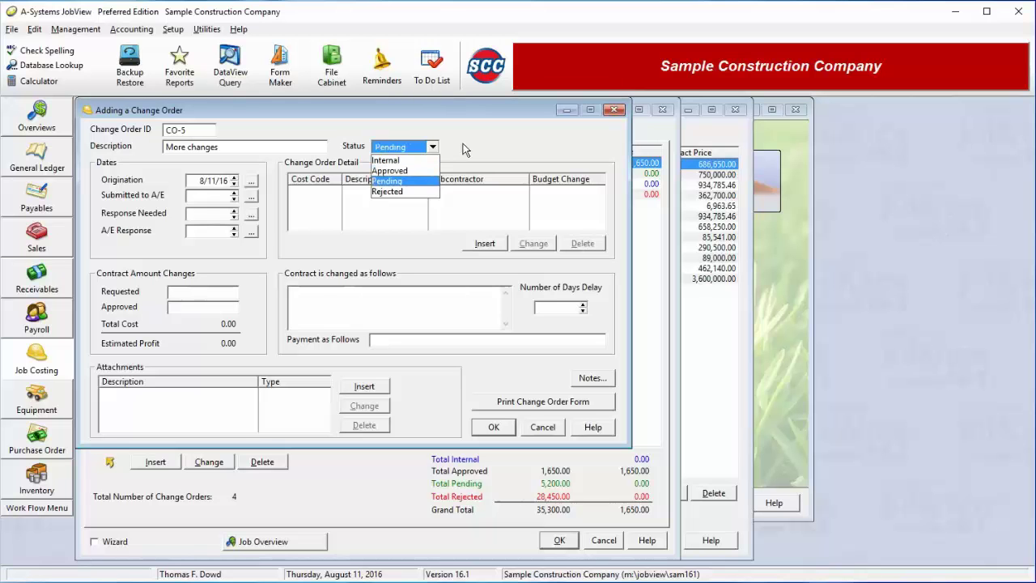
pyautogui.press('Down')
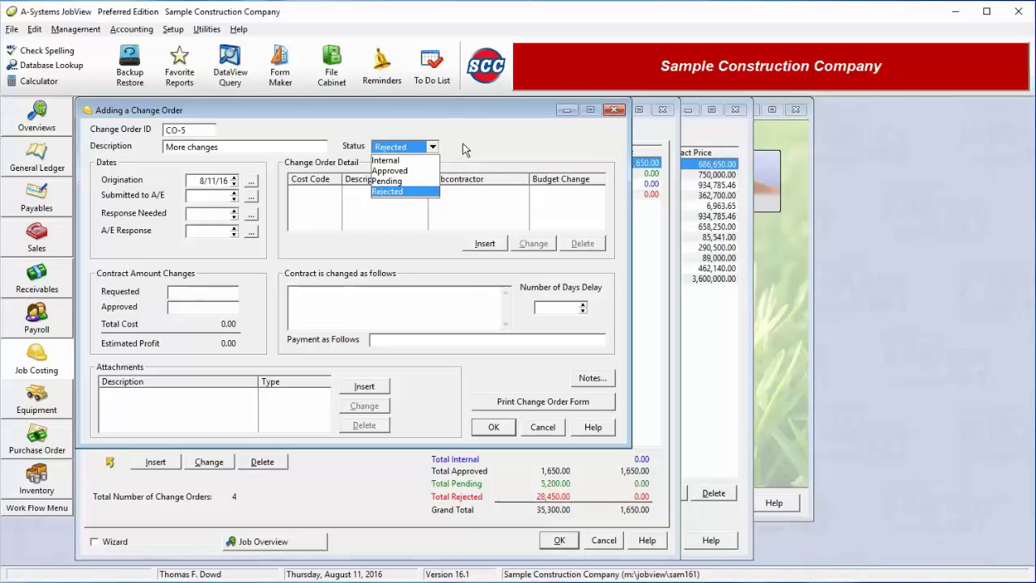
pyautogui.click(397, 171)
# Set both the requested and the approved contract amount changes to 5,000.
pyautogui.moveTo(204, 183); pyautogui.dragTo(271, 185)
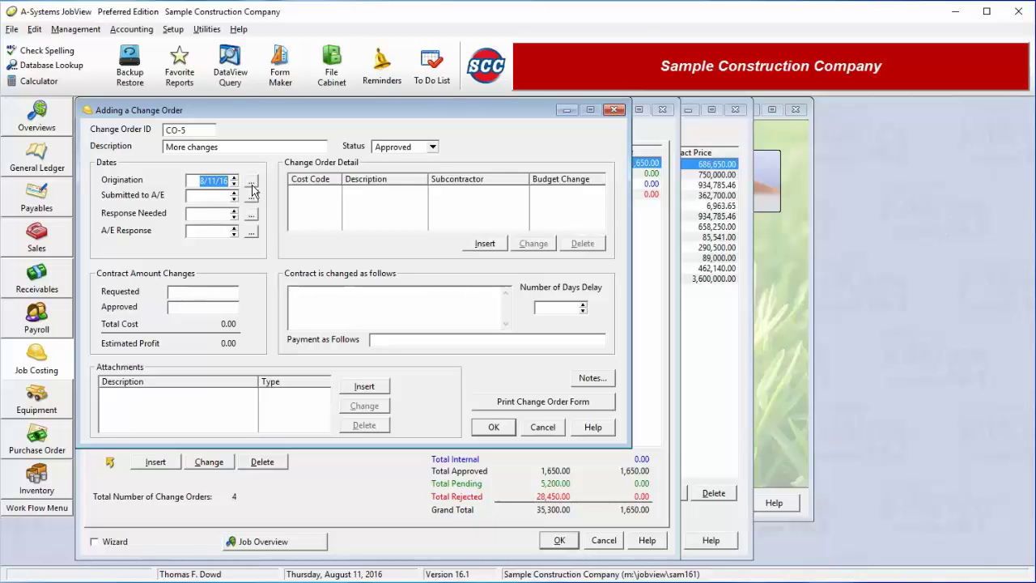
pyautogui.press('Tab')
pyautogui.write('5,000')
pyautogui.press('Tab')
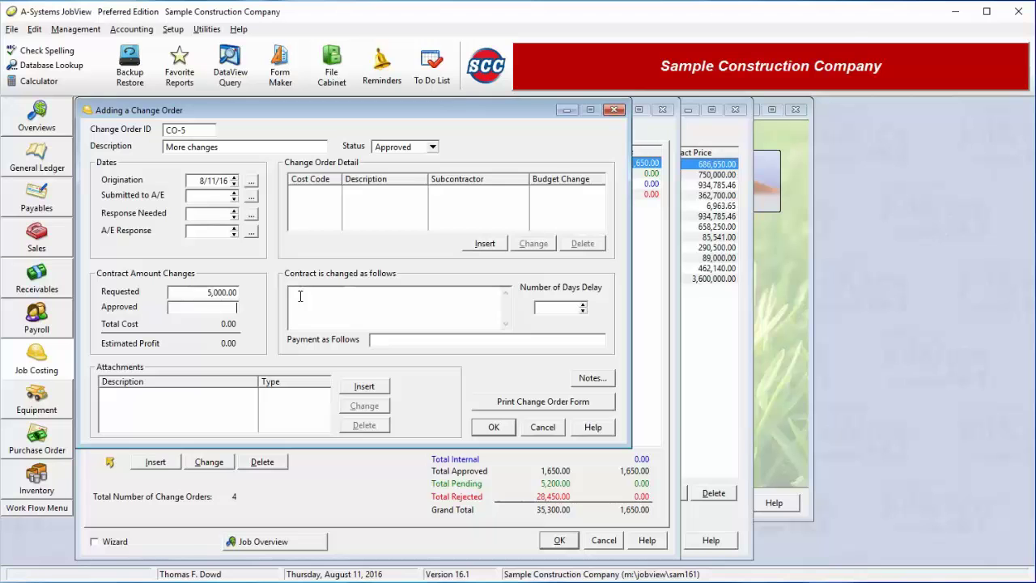
pyautogui.write('5,000')
pyautogui.press('Tab')
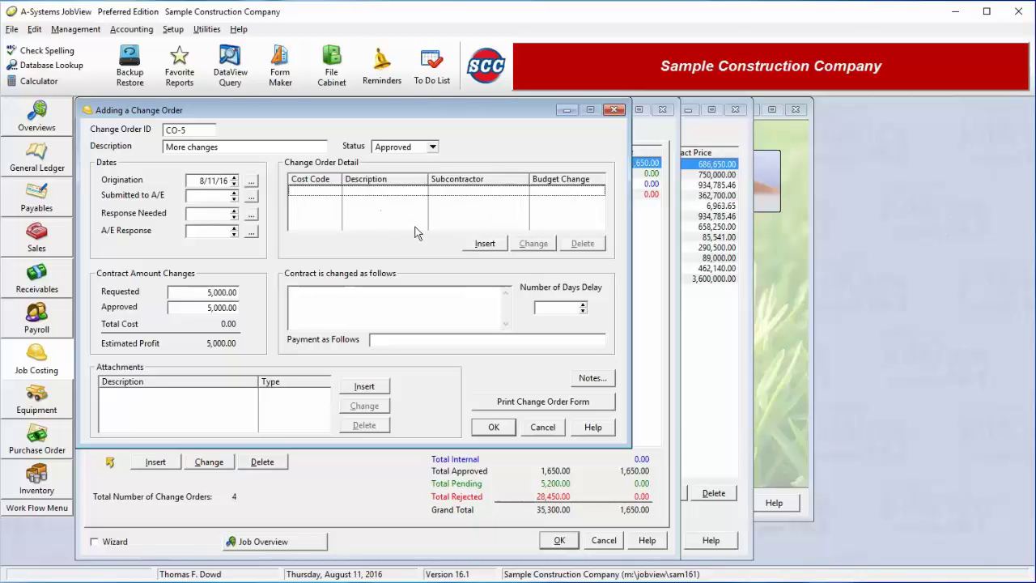
# Create a change order detail for cost code 09150S Gypsum Board with an amount of 4,500.
pyautogui.click(485, 244)
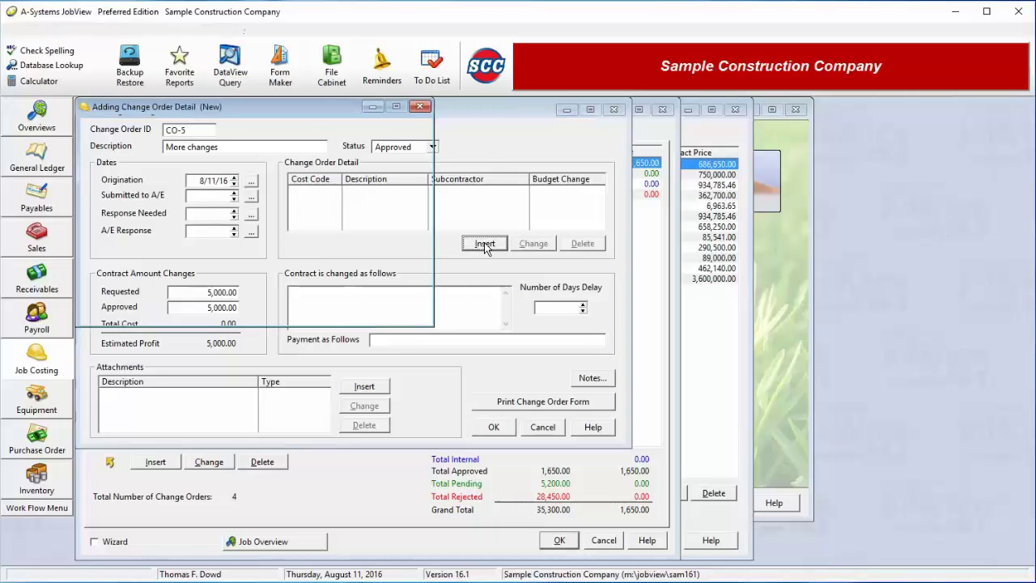
pyautogui.click(219, 132)
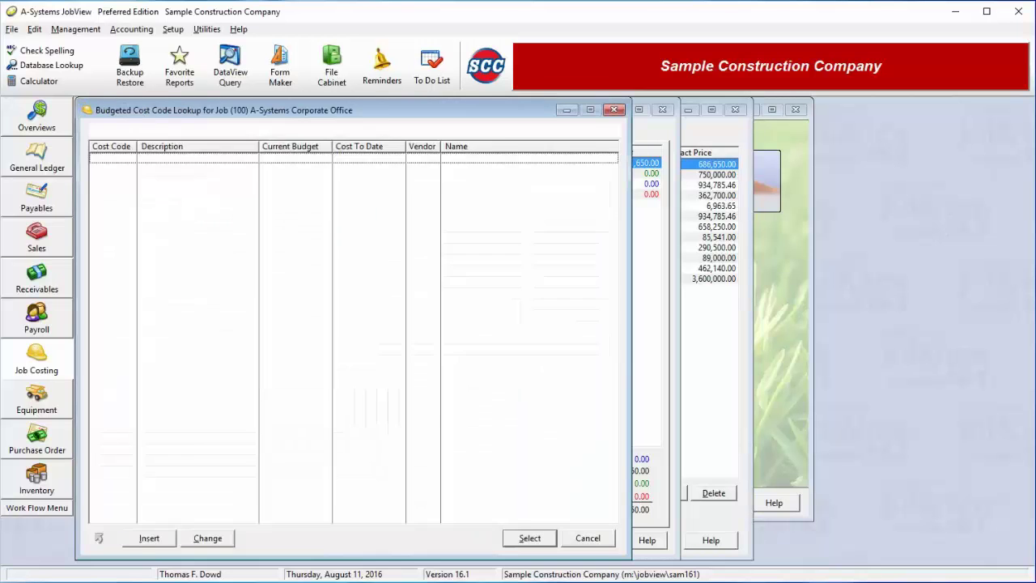
pyautogui.scroll(-15, 162, 357)
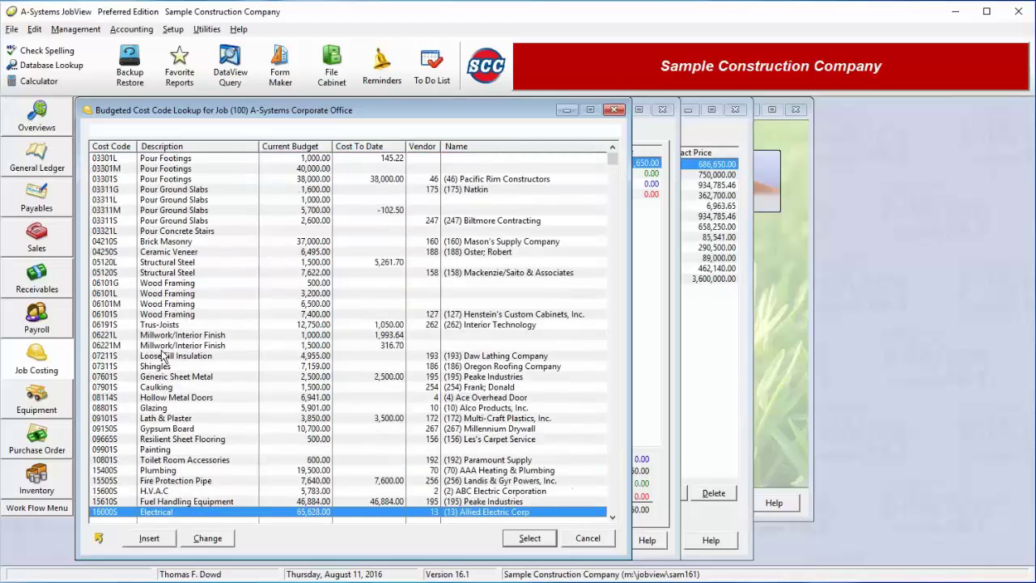
pyautogui.click(170, 429)
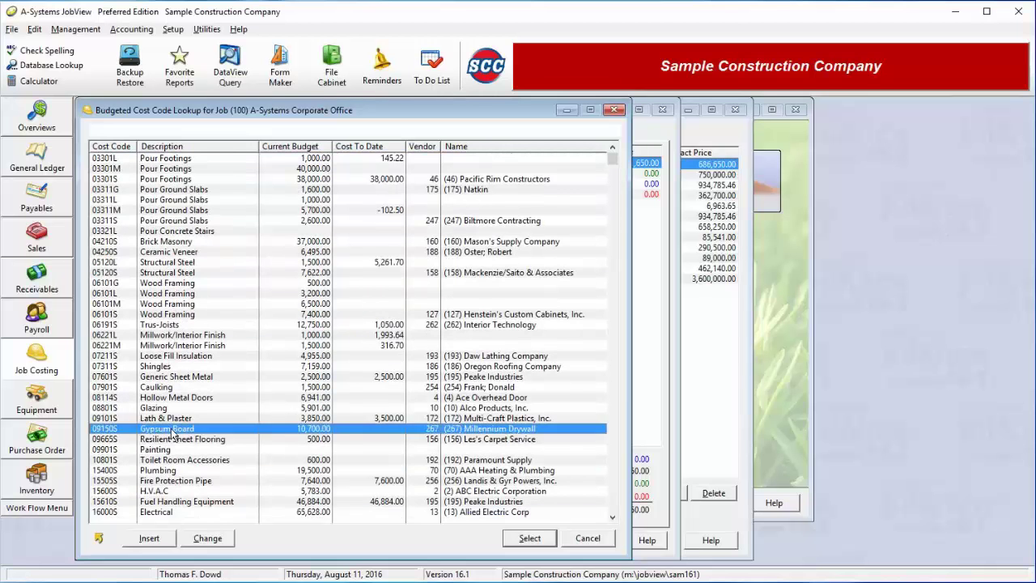
pyautogui.doubleClick(171, 429)
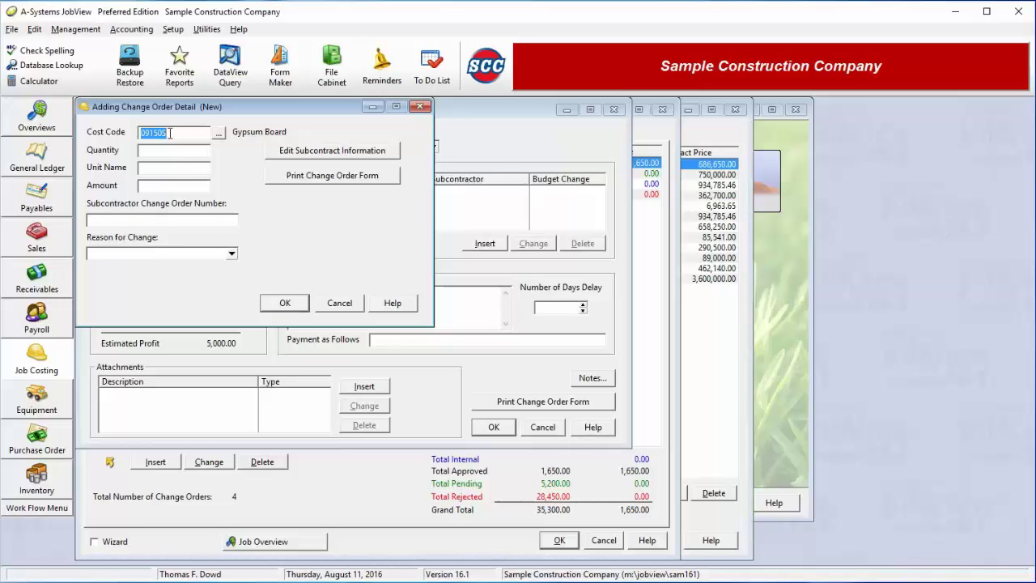
pyautogui.click(176, 187)
# Review the subcontract change information for the Gypsum Board detail, and save the detail without adding another one.
pyautogui.click(329, 156)
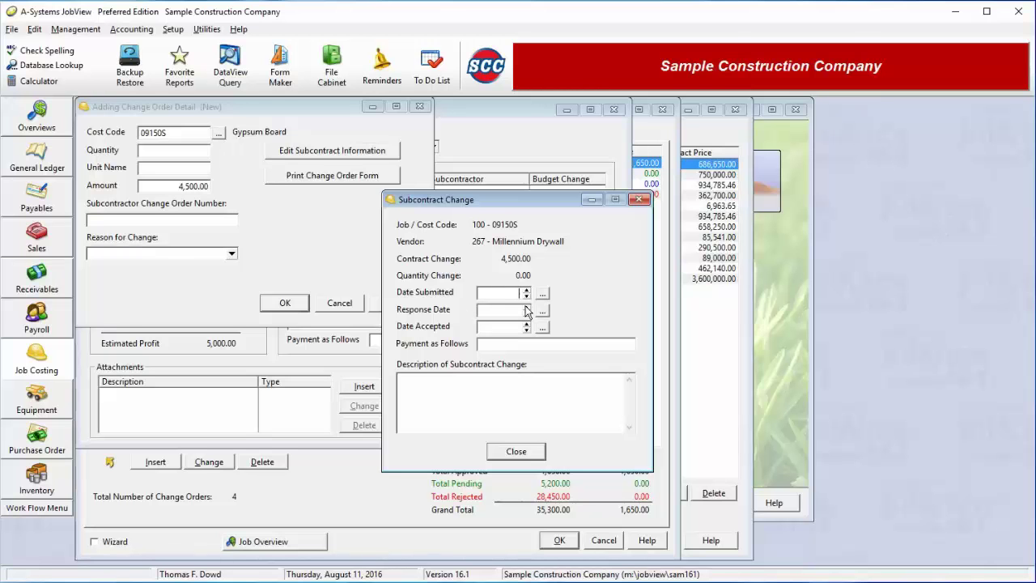
pyautogui.click(516, 452)
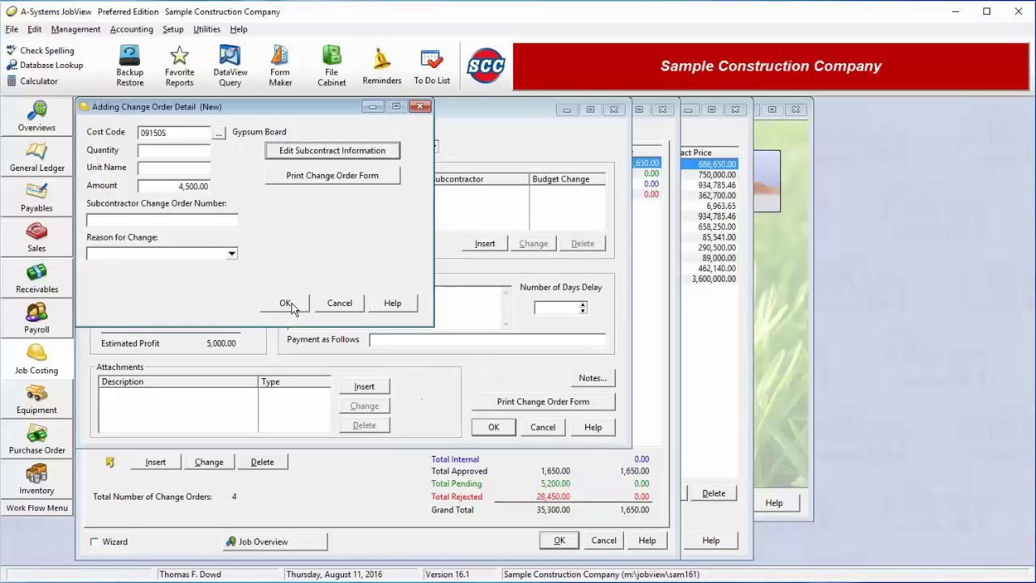
pyautogui.click(288, 303)
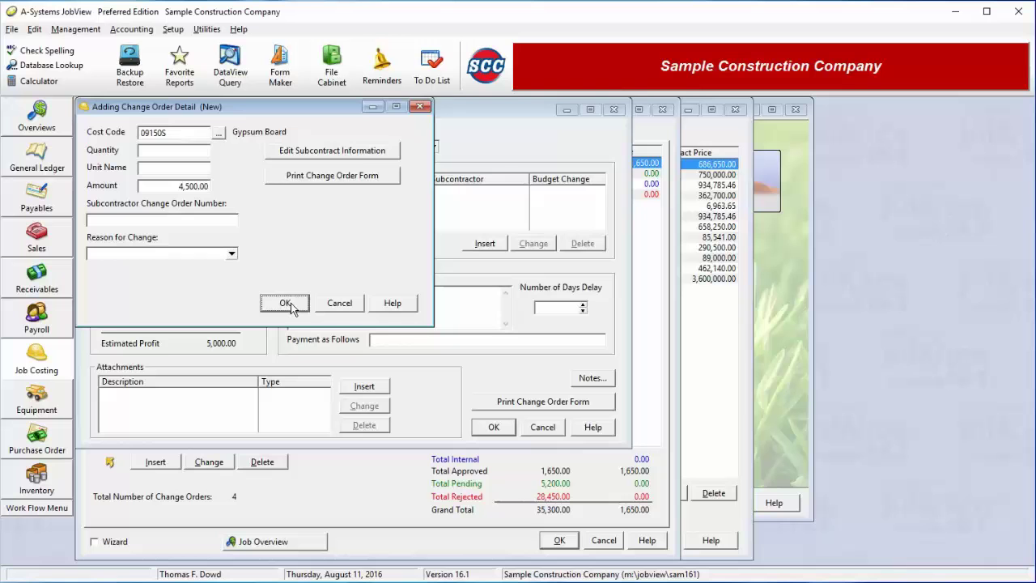
pyautogui.click(339, 305)
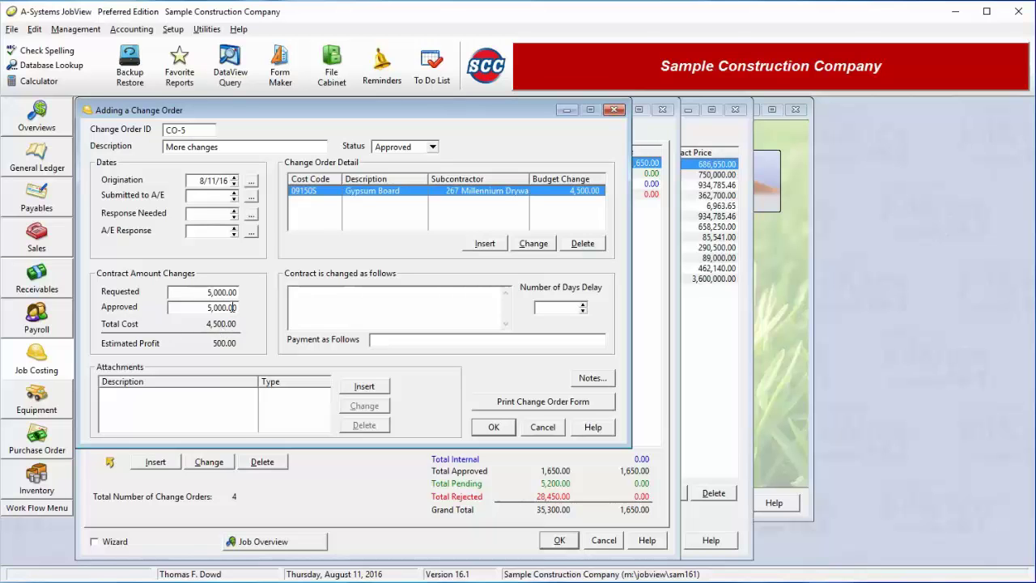
# Describe the contract change as "Add drywall to garage" and save the change order.
pyautogui.click(206, 308)
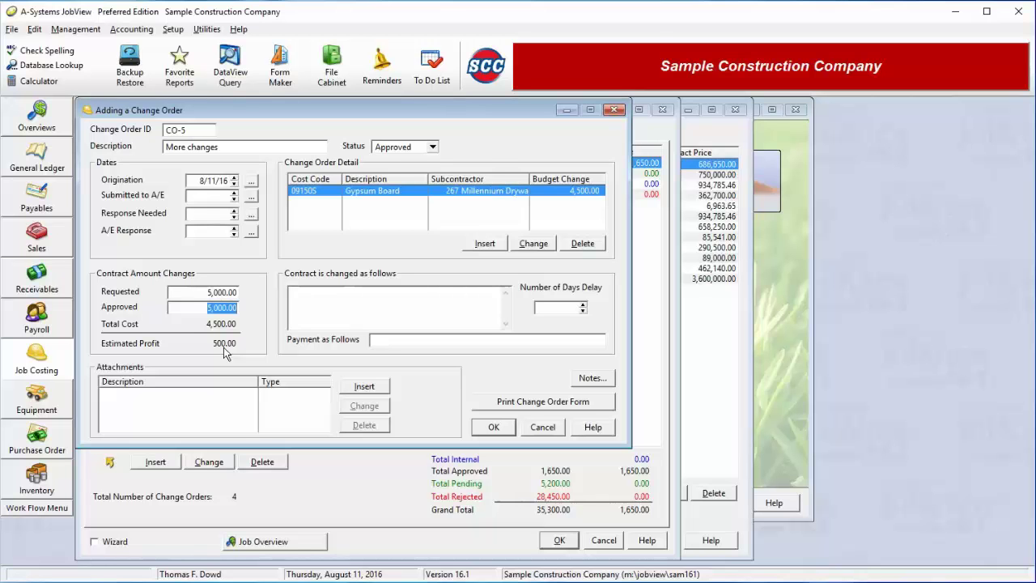
pyautogui.click(423, 298)
pyautogui.write('Add or')
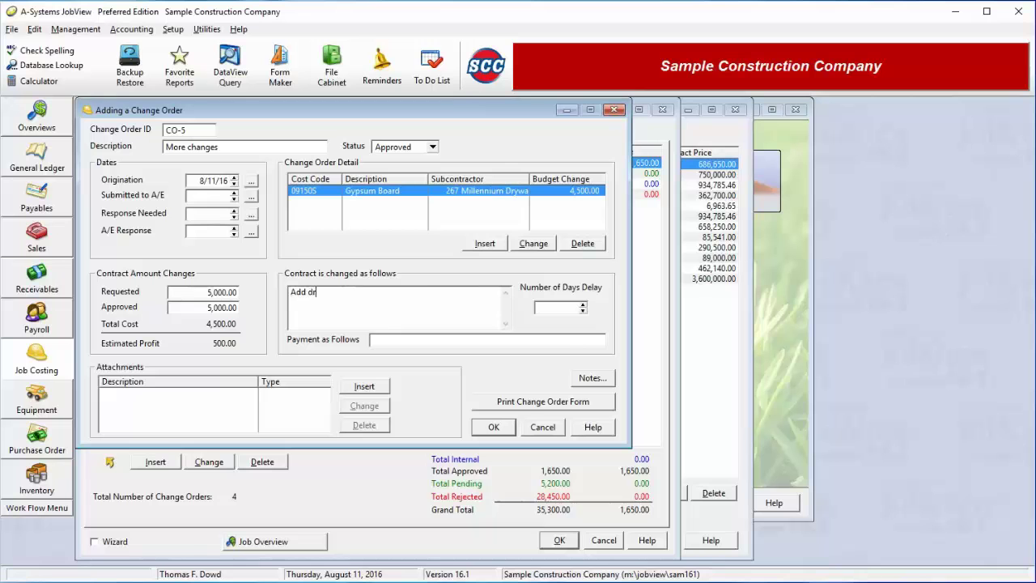
pyautogui.write('ywall to garage')
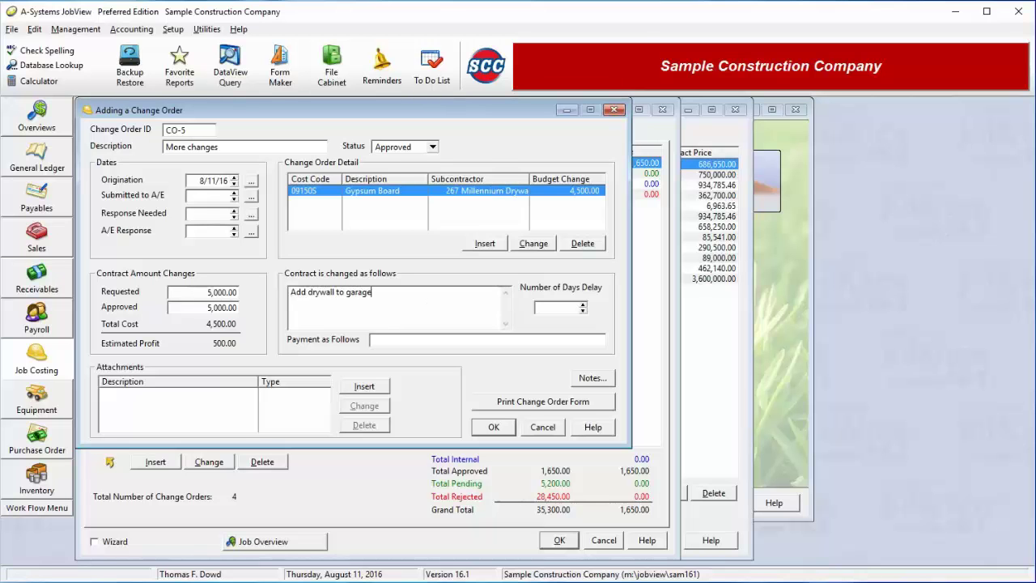
pyautogui.click(502, 433)
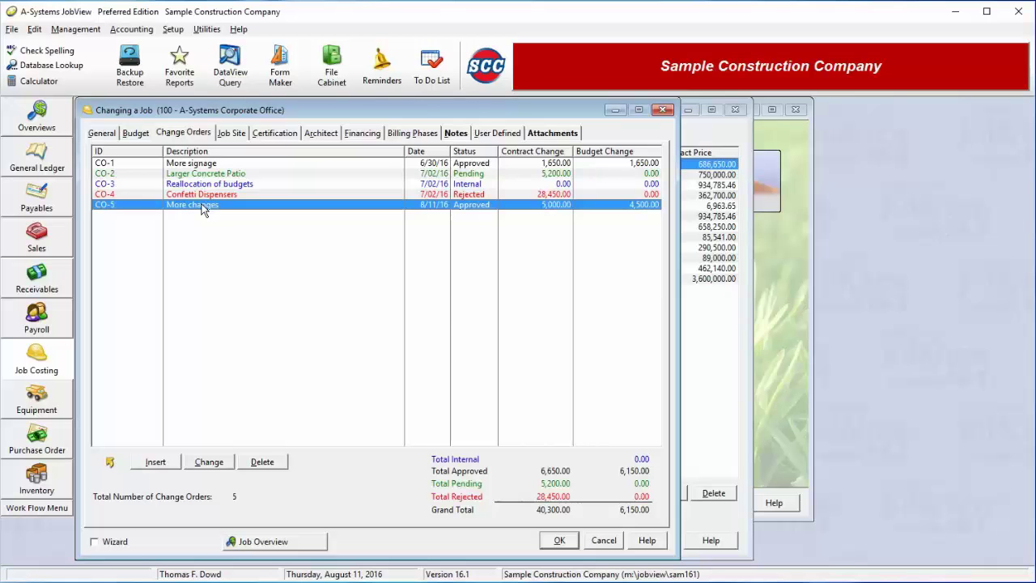
# Review the job's site details and its payroll certification settings.
pyautogui.click(233, 138)
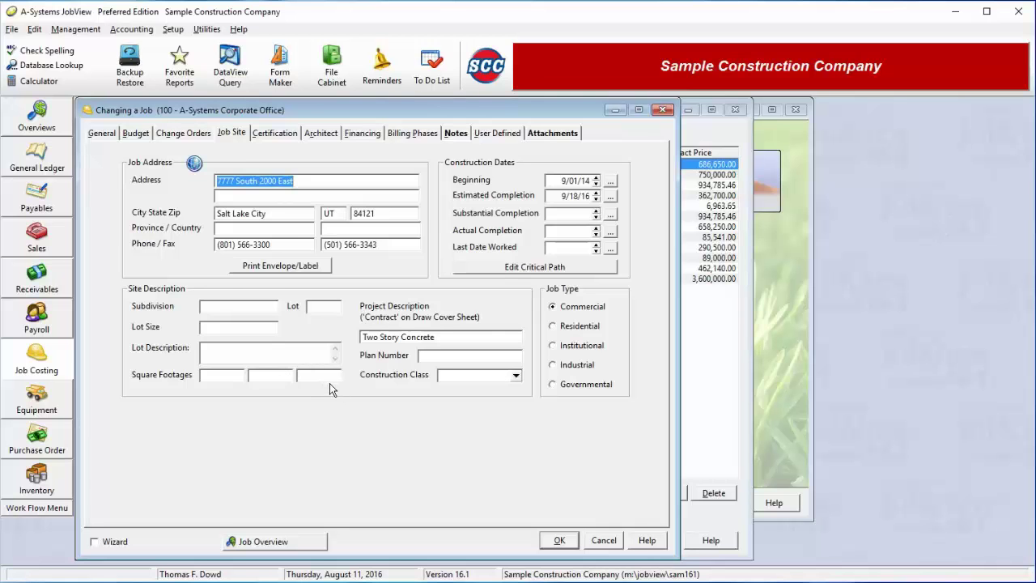
pyautogui.click(275, 133)
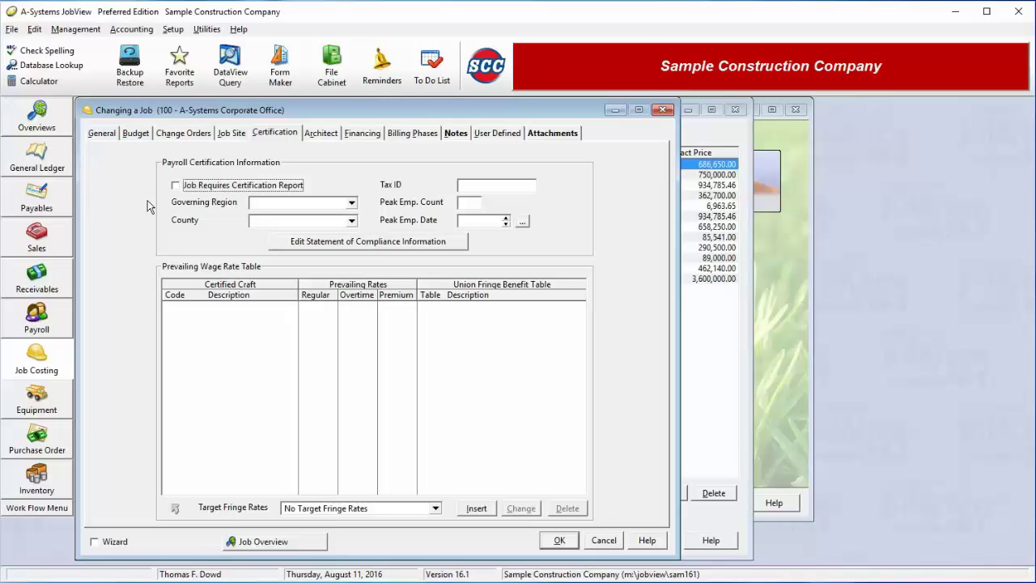
# Mark the job as requiring a certification report and open its statement of compliance information.
pyautogui.click(188, 189)
pyautogui.click(475, 203)
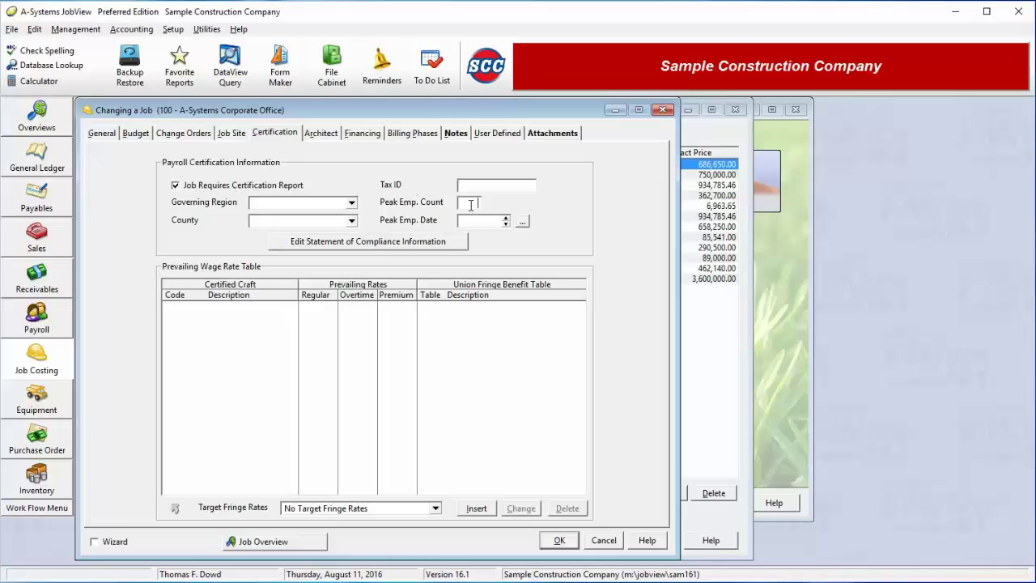
pyautogui.click(388, 243)
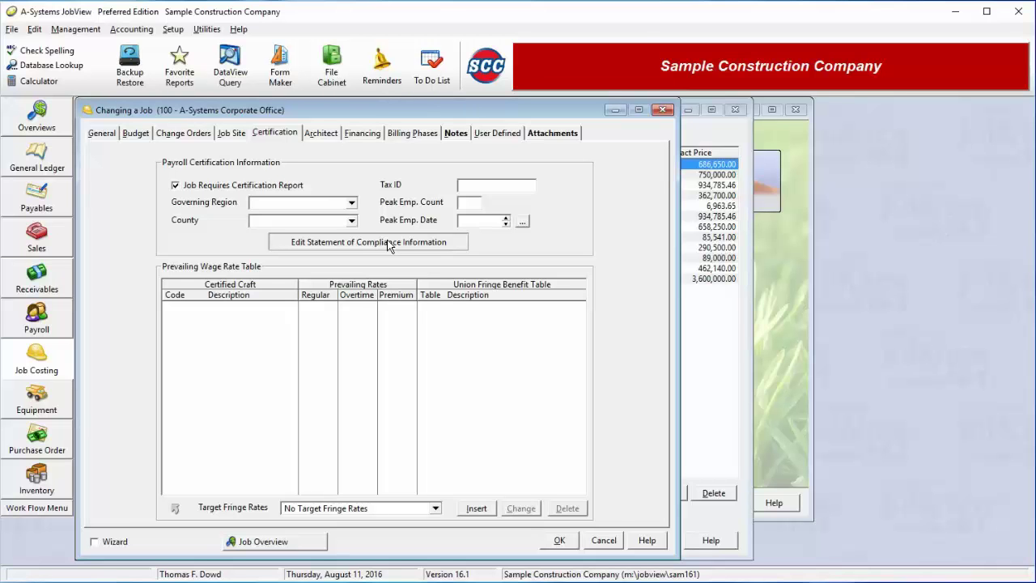
pyautogui.click(388, 243)
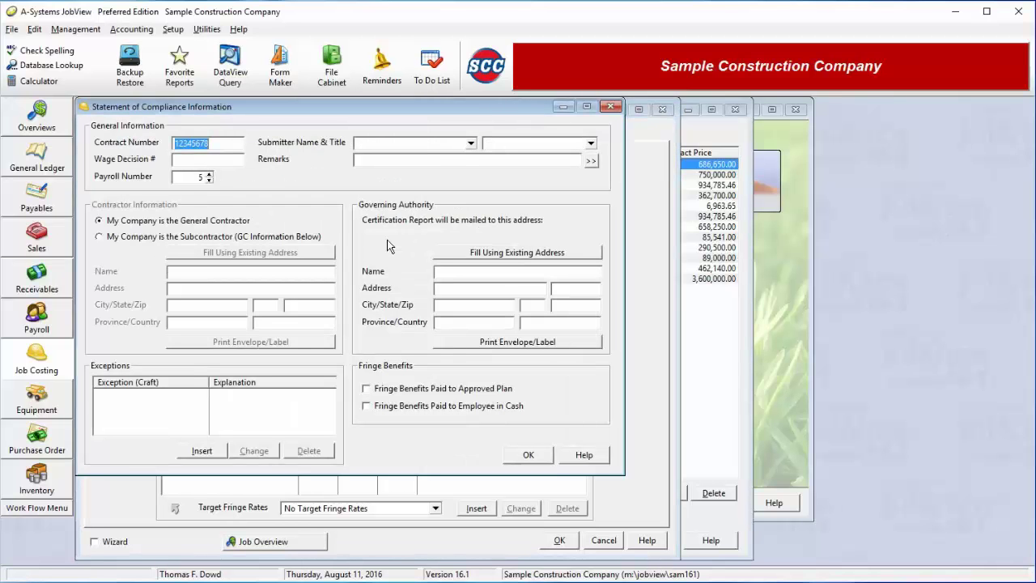
# Review the statement of compliance's payroll number, remarks and contractor options, keep the company as general contractor, and close it.
pyautogui.click(213, 161)
pyautogui.click(209, 181)
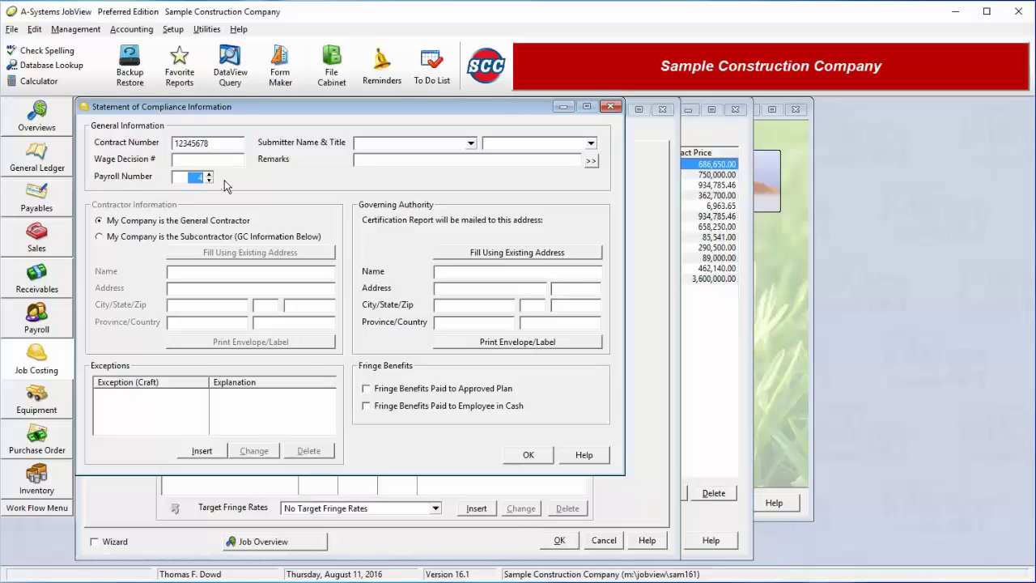
pyautogui.click(208, 175)
pyautogui.click(591, 161)
pyautogui.click(159, 238)
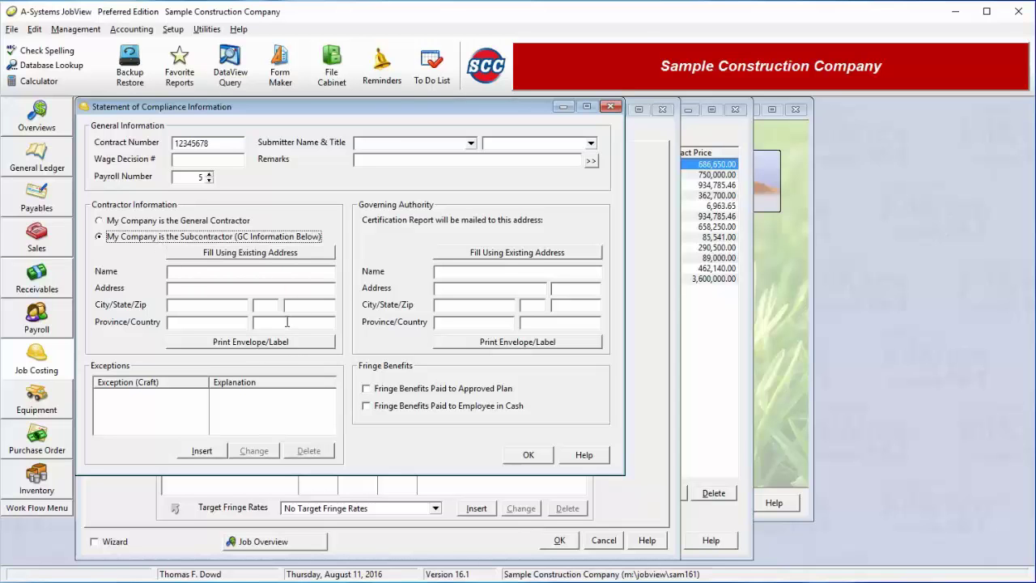
pyautogui.click(176, 222)
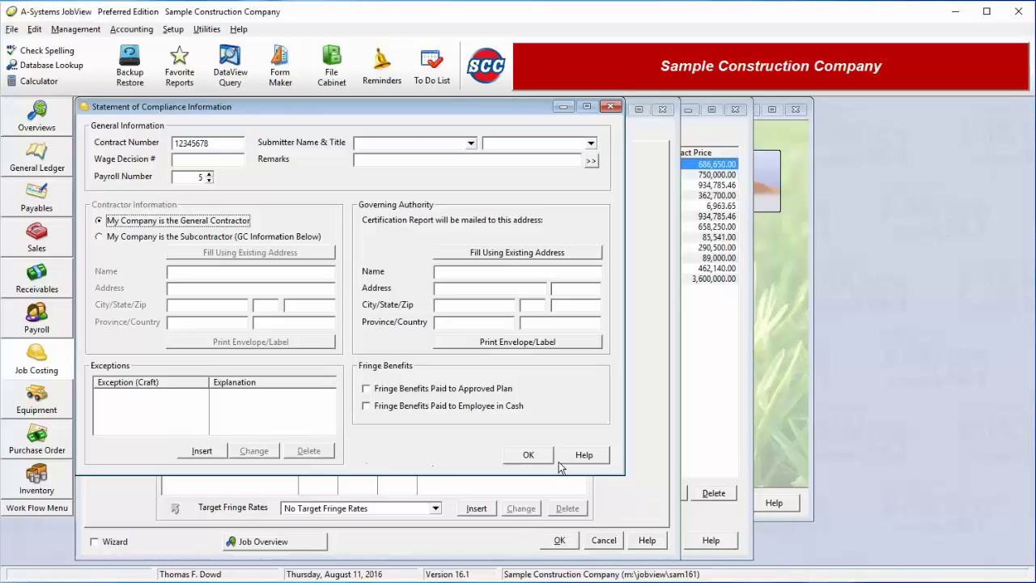
pyautogui.click(534, 458)
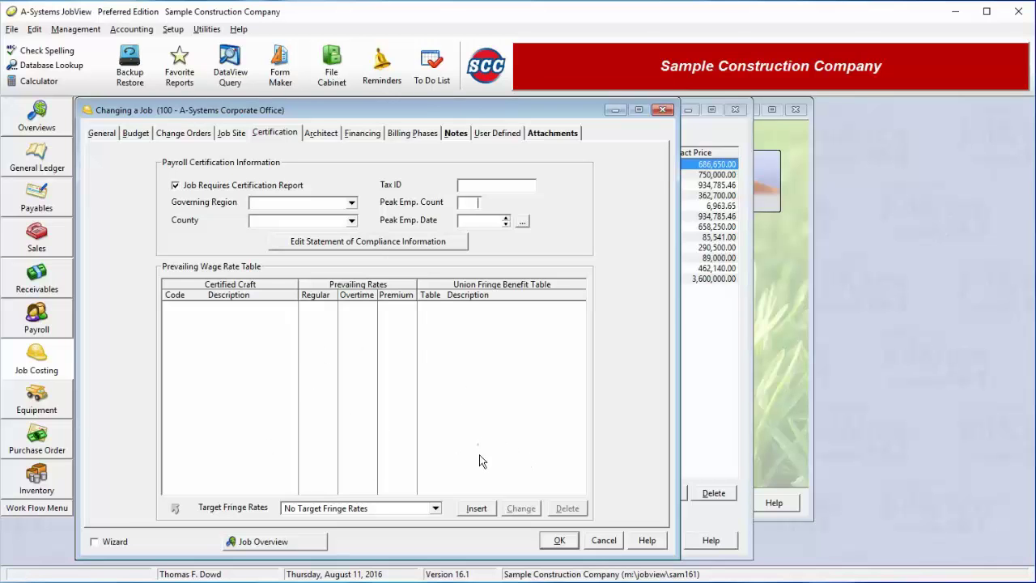
# Add a prevailing wage rate for certified code 300 Concrete Worker with a regular rate of 26.5 and fringe table 401 Laborer.
pyautogui.click(477, 510)
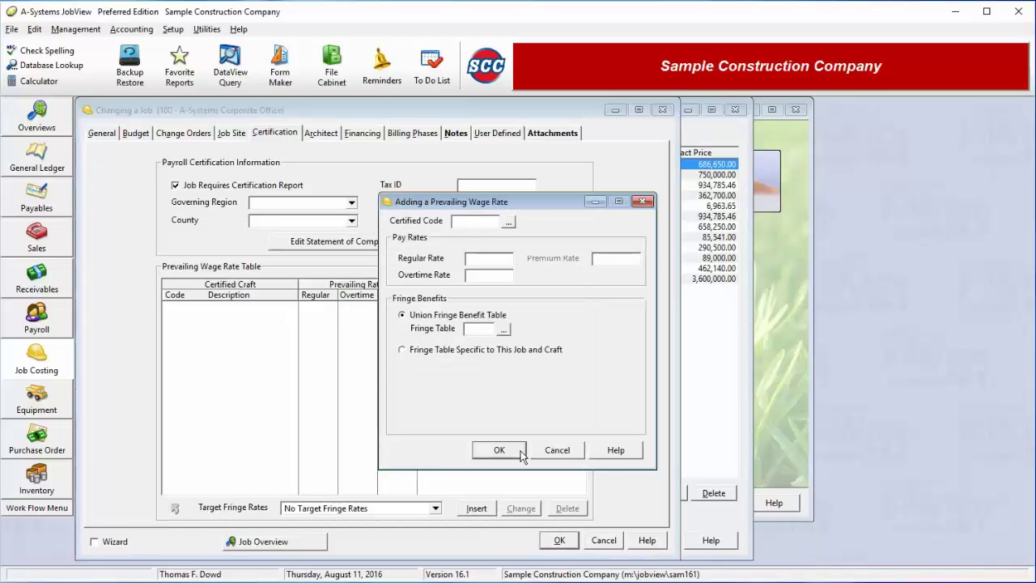
pyautogui.click(508, 221)
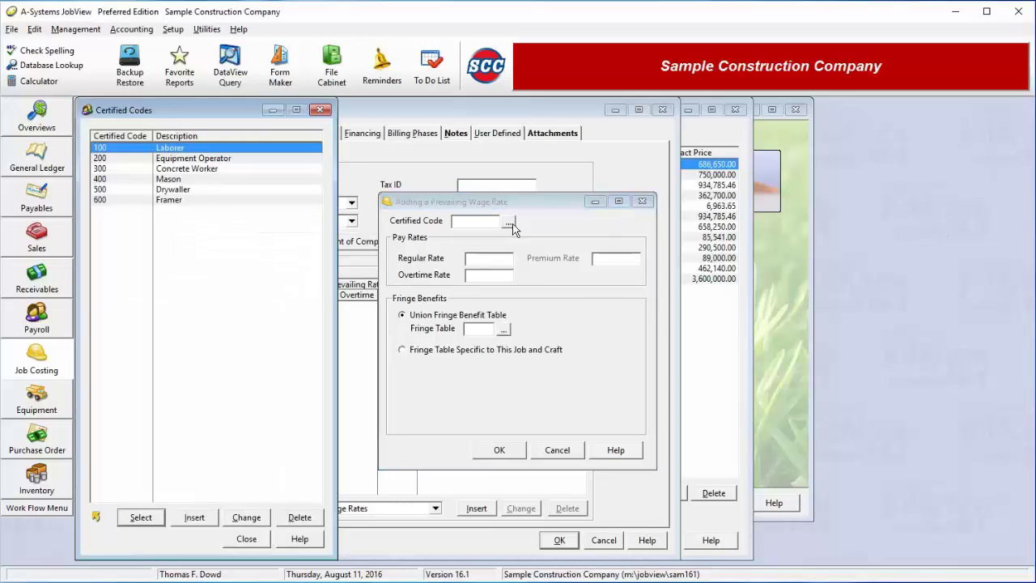
pyautogui.doubleClick(207, 168)
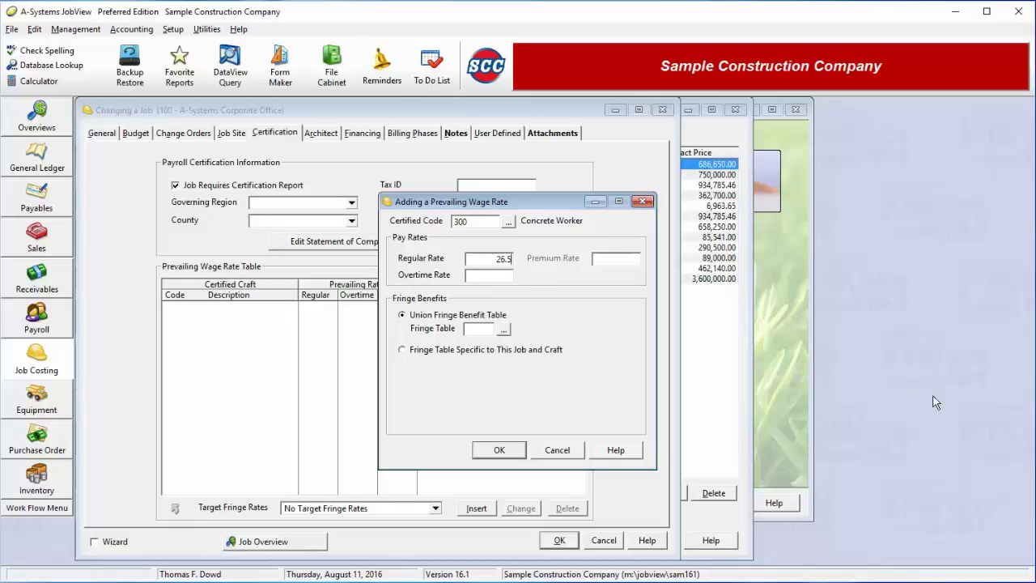
pyautogui.write('26.5')
pyautogui.press('Tab')
pyautogui.click(503, 329)
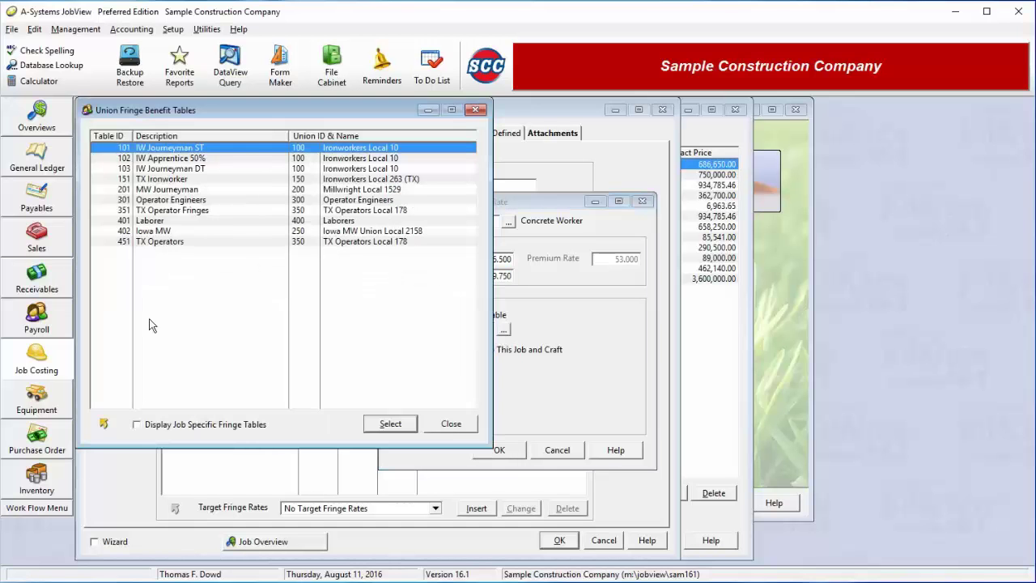
pyautogui.doubleClick(191, 221)
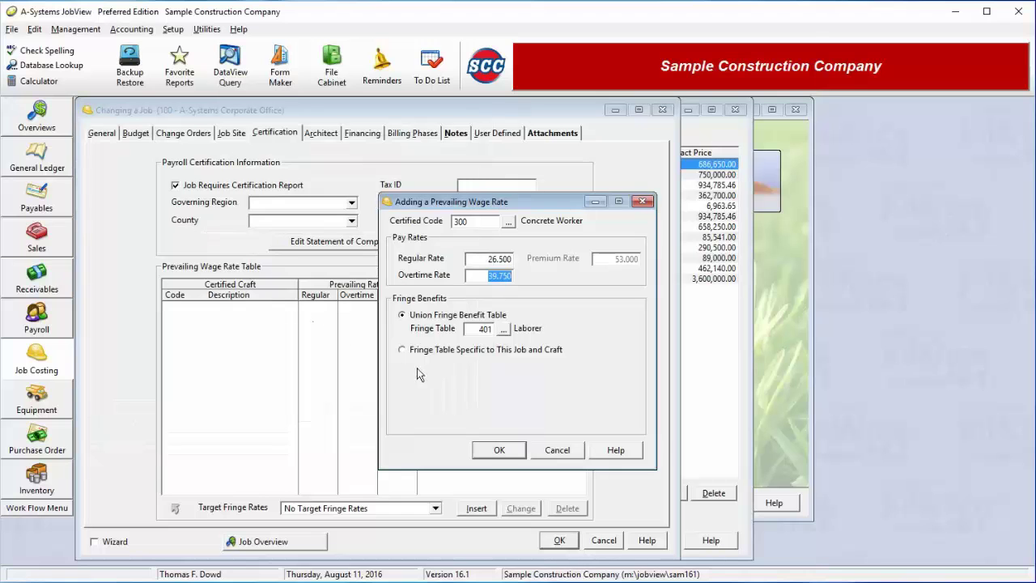
pyautogui.click(486, 259)
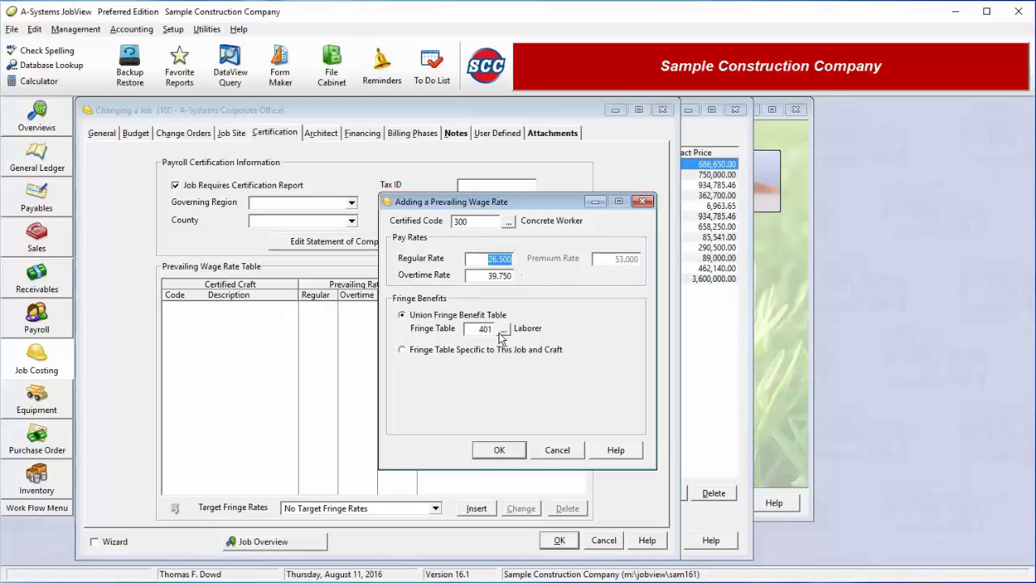
pyautogui.click(500, 449)
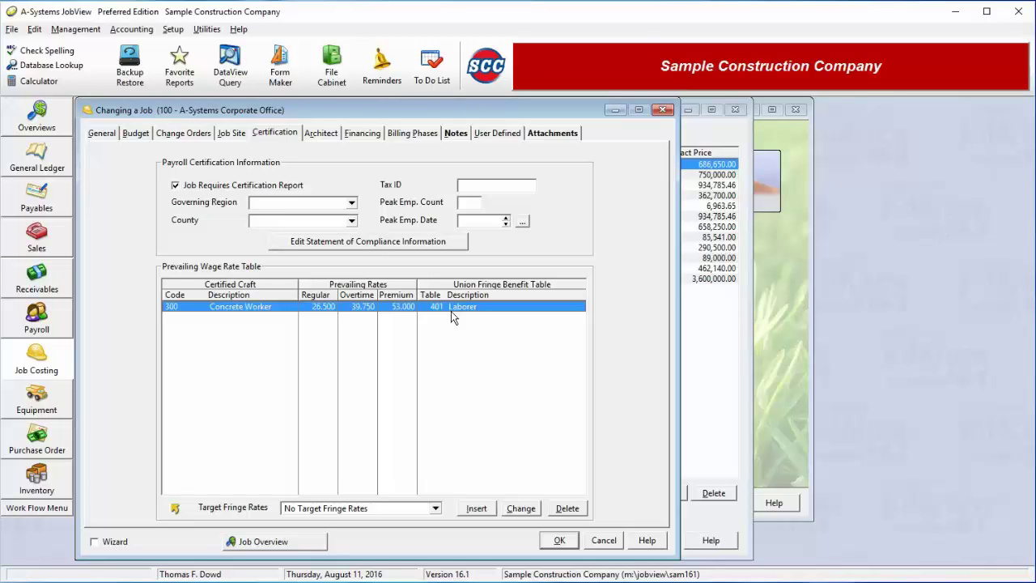
# Review the job's architect, financing and billing phase information.
pyautogui.click(321, 134)
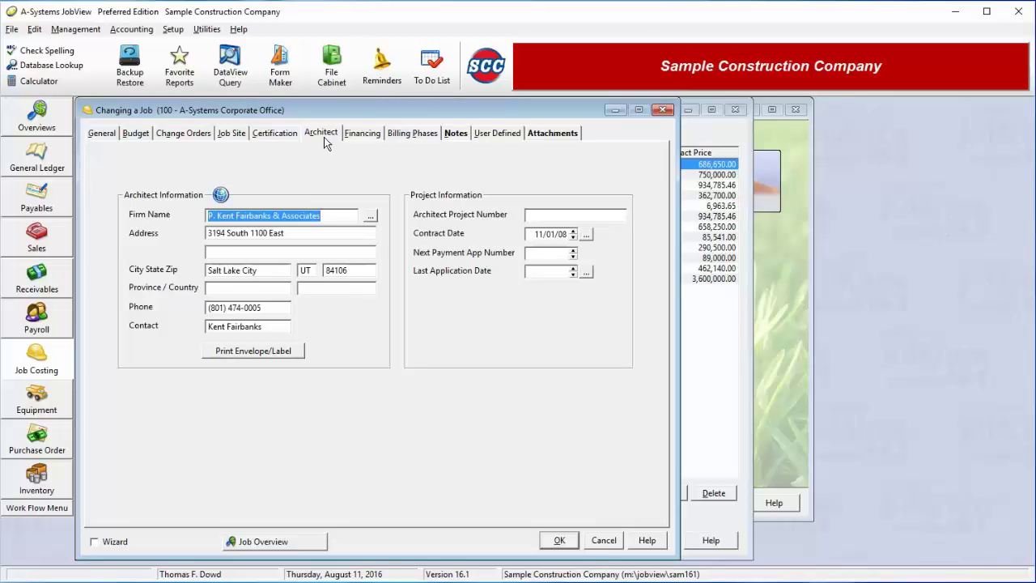
pyautogui.click(370, 138)
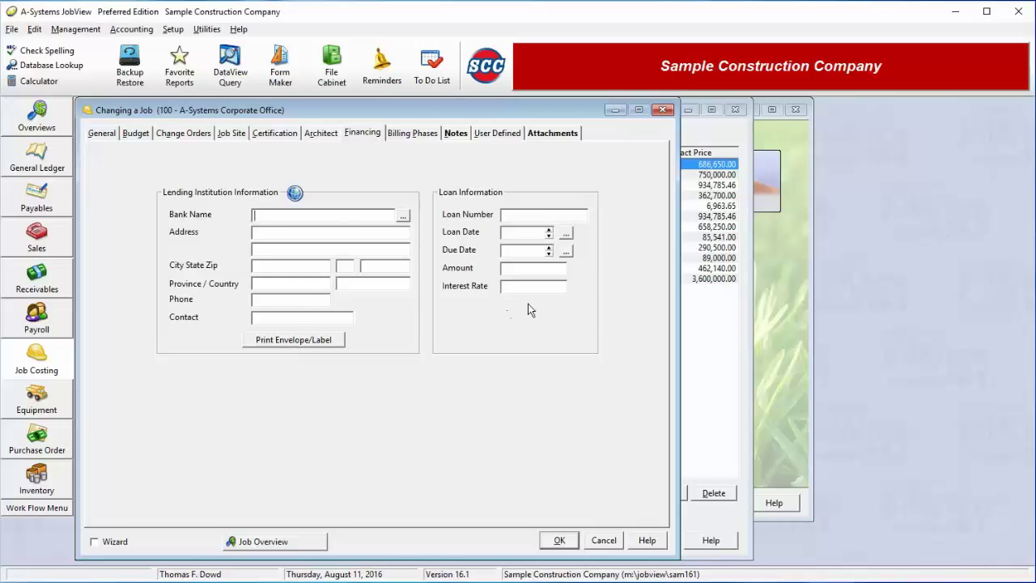
pyautogui.click(398, 134)
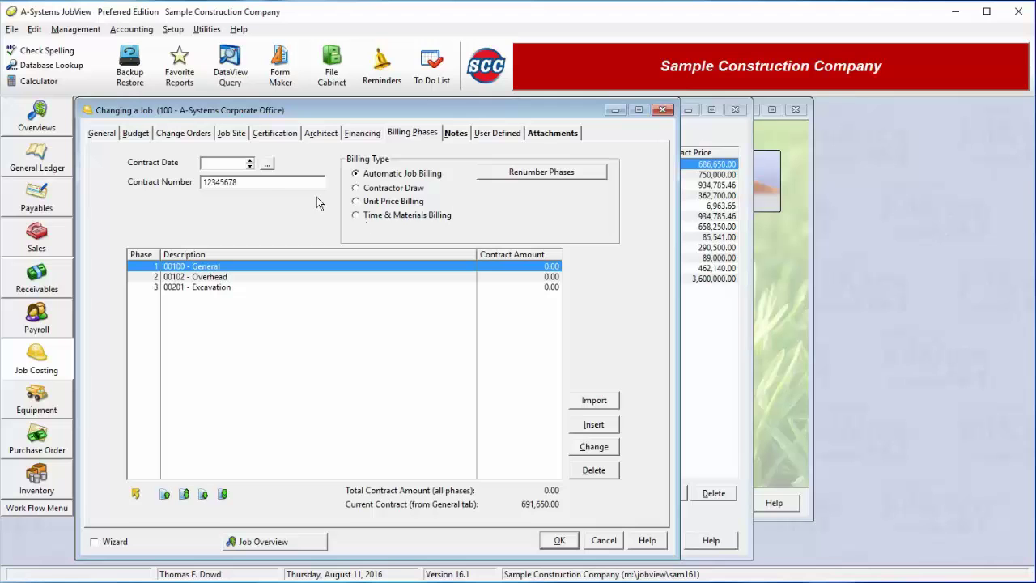
# Compare the job's billing types by trying Contractor Draw, Automatic Job Billing, Unit Price Billing and Time & Materials Billing.
pyautogui.click(380, 189)
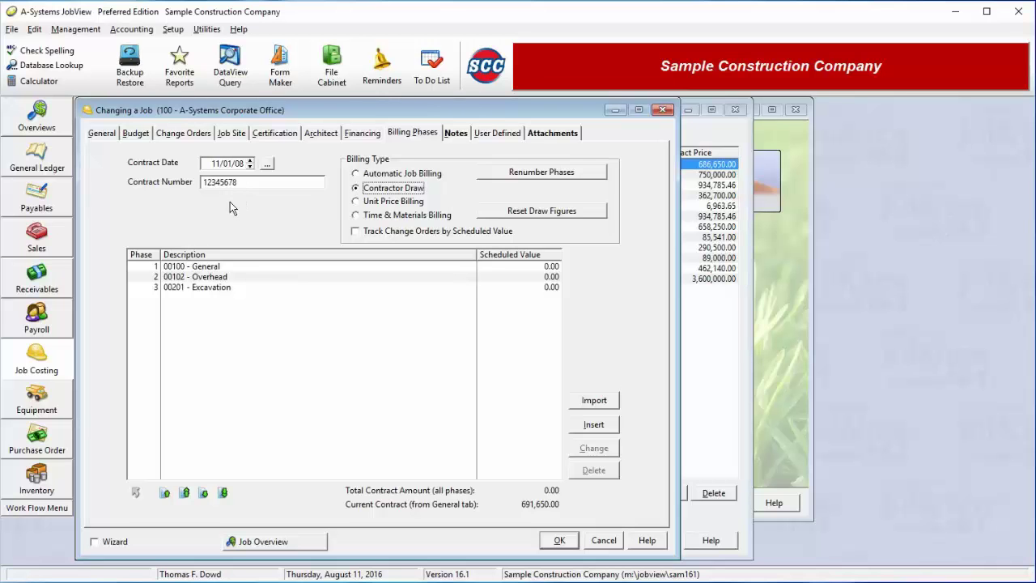
pyautogui.click(388, 175)
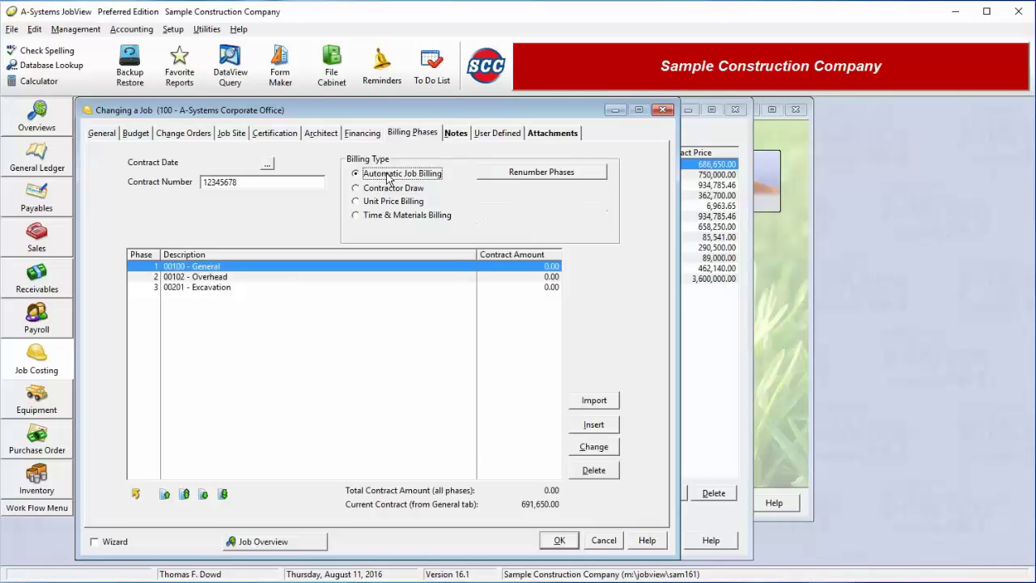
pyautogui.click(391, 188)
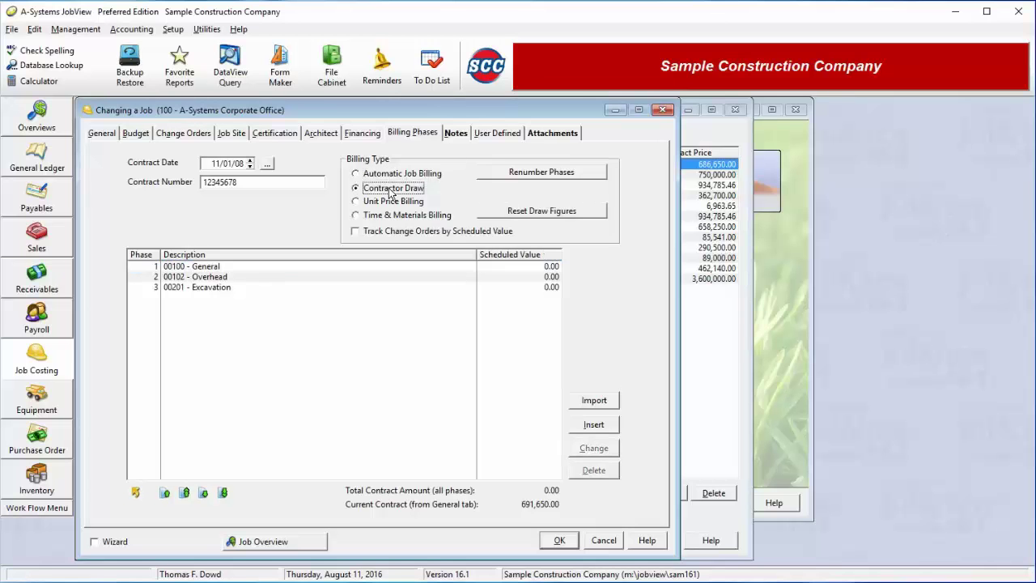
pyautogui.click(394, 176)
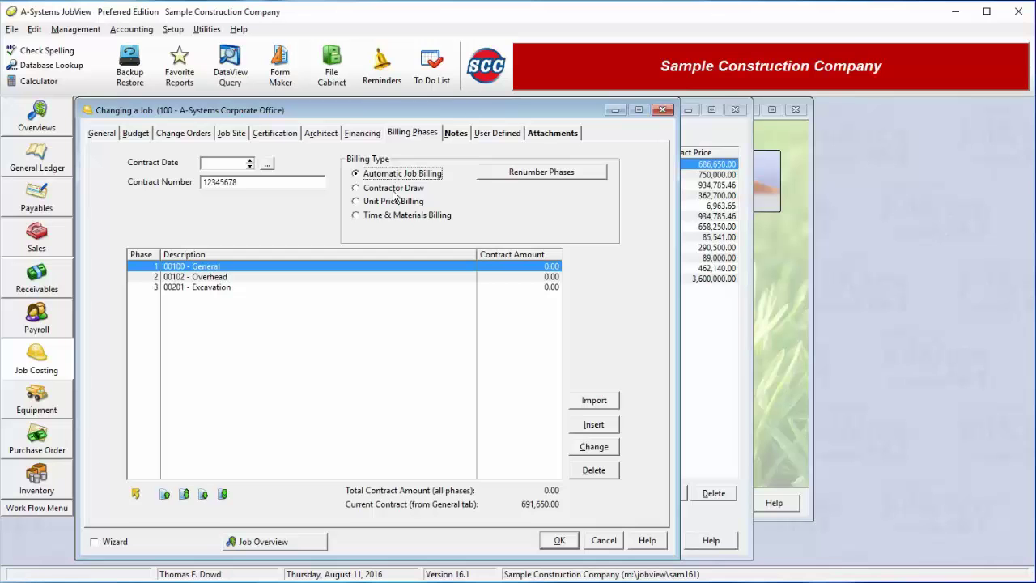
pyautogui.click(391, 202)
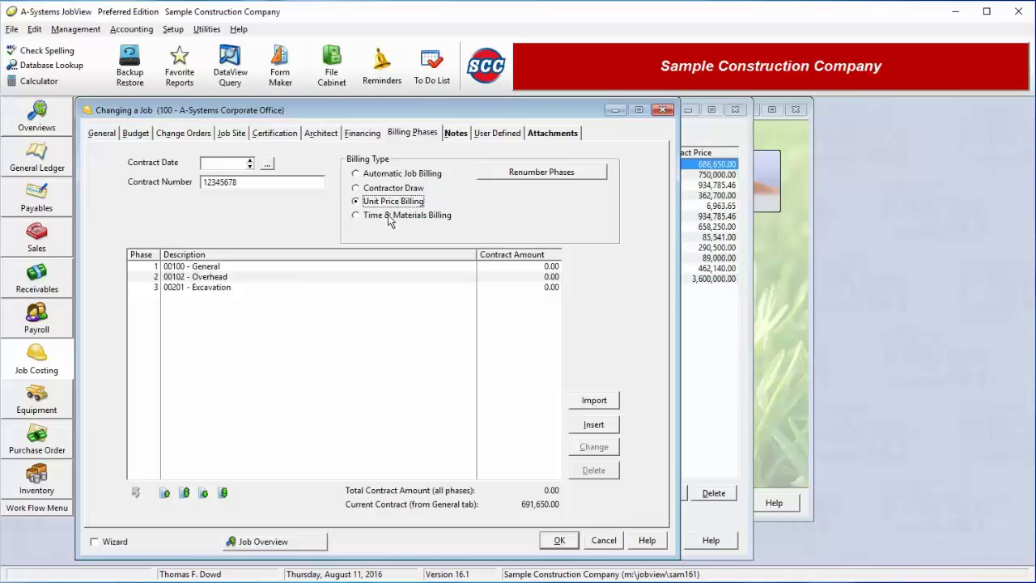
pyautogui.click(389, 216)
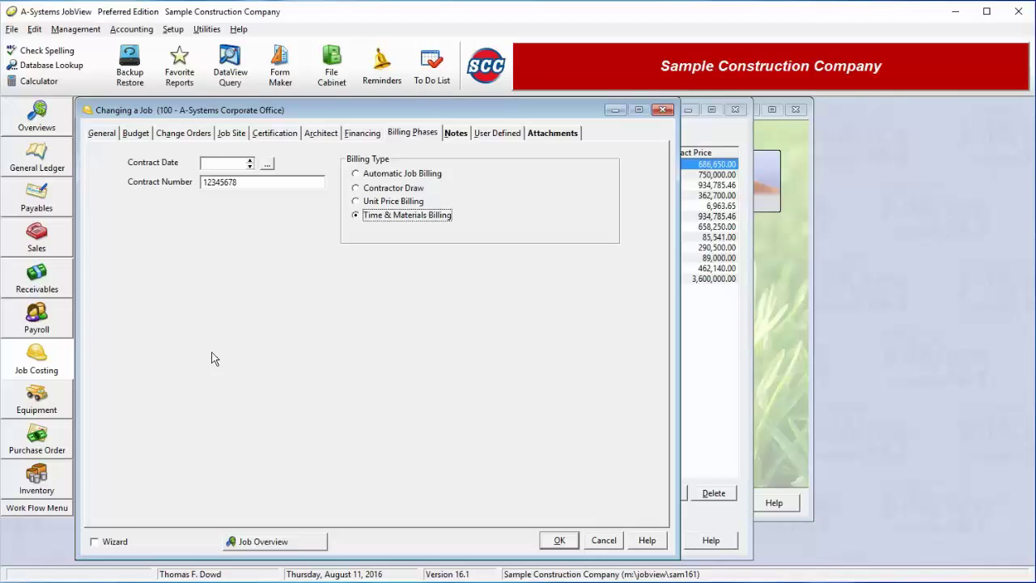
# View the time and material job billings without the T&M-only filter, and set the job's billing type to Automatic Job Billing.
pyautogui.click(36, 281)
pyautogui.click(36, 281)
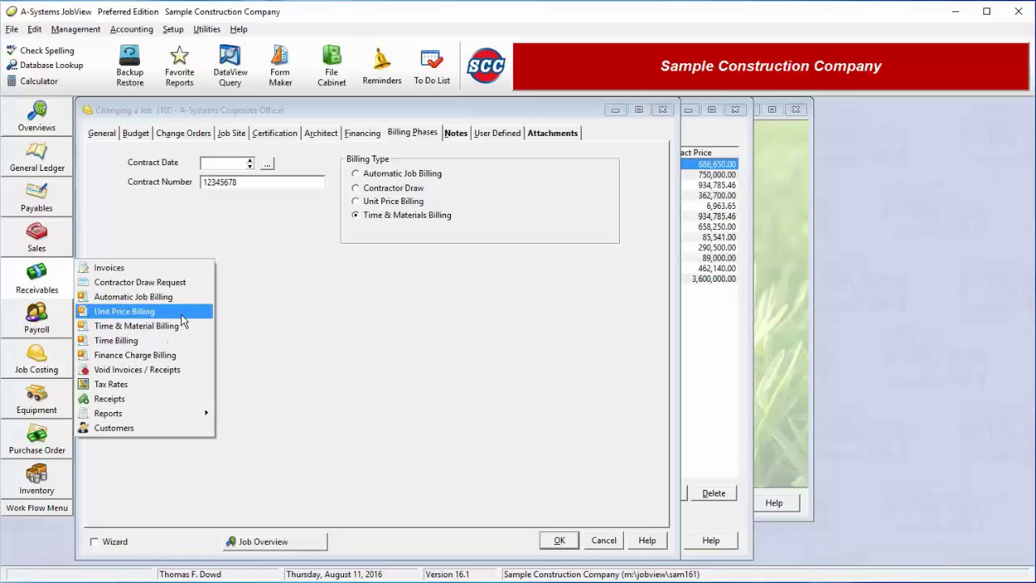
pyautogui.click(178, 326)
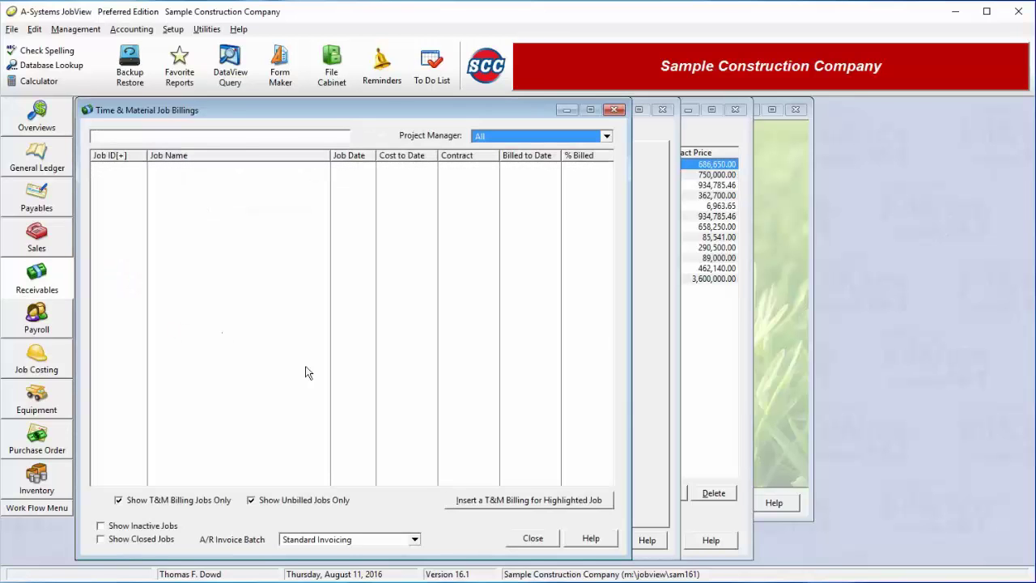
pyautogui.click(177, 500)
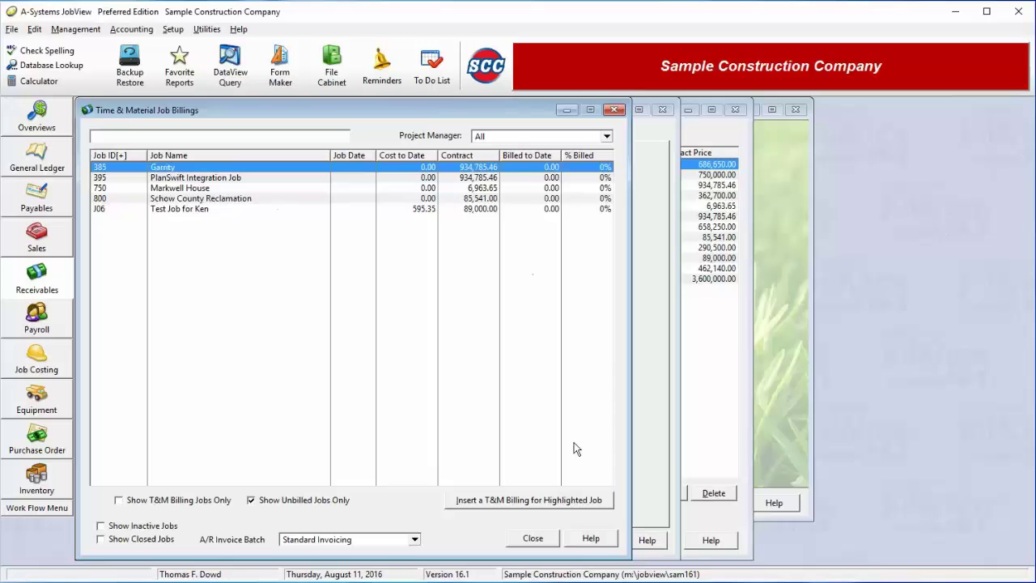
pyautogui.click(534, 539)
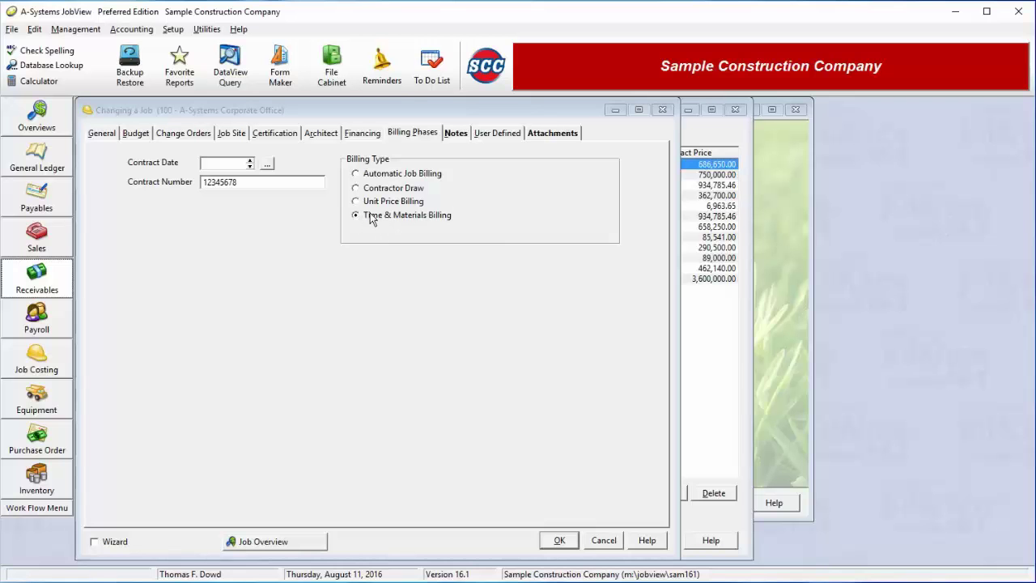
pyautogui.click(391, 178)
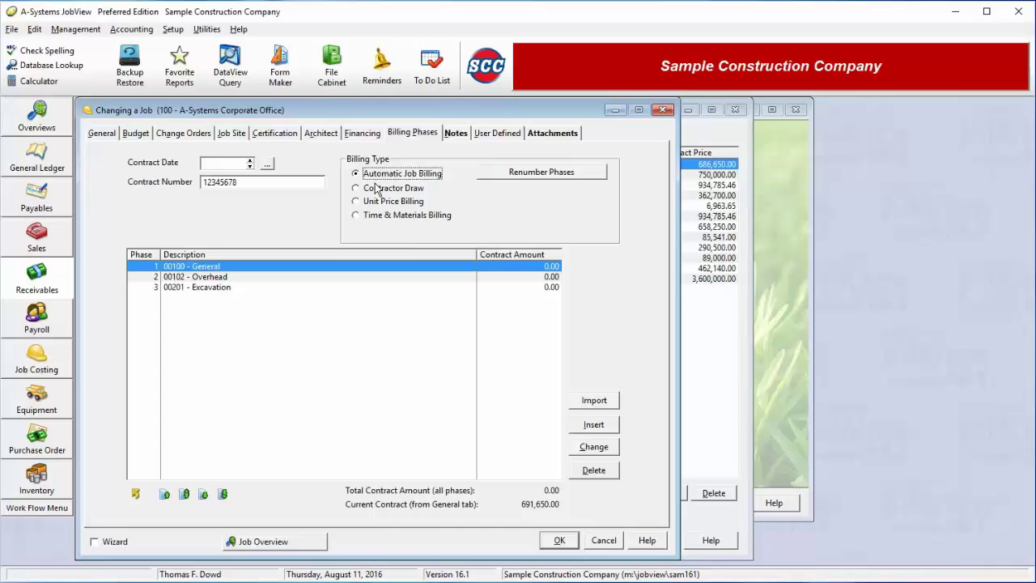
# Review the job's notes and a blank new note without saving one, plus its tax code, last billing date and default tax rate fields.
pyautogui.click(458, 135)
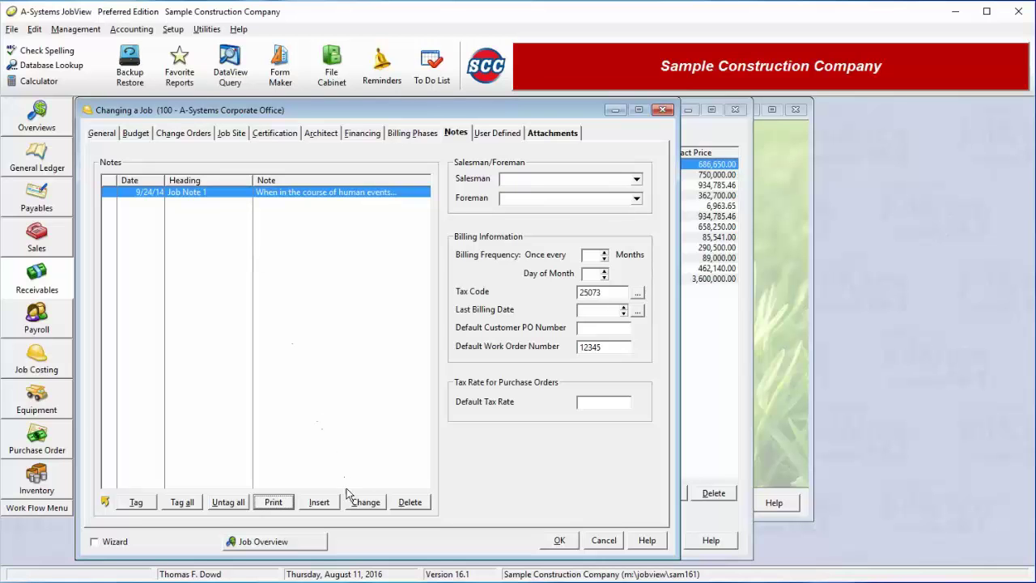
pyautogui.click(331, 504)
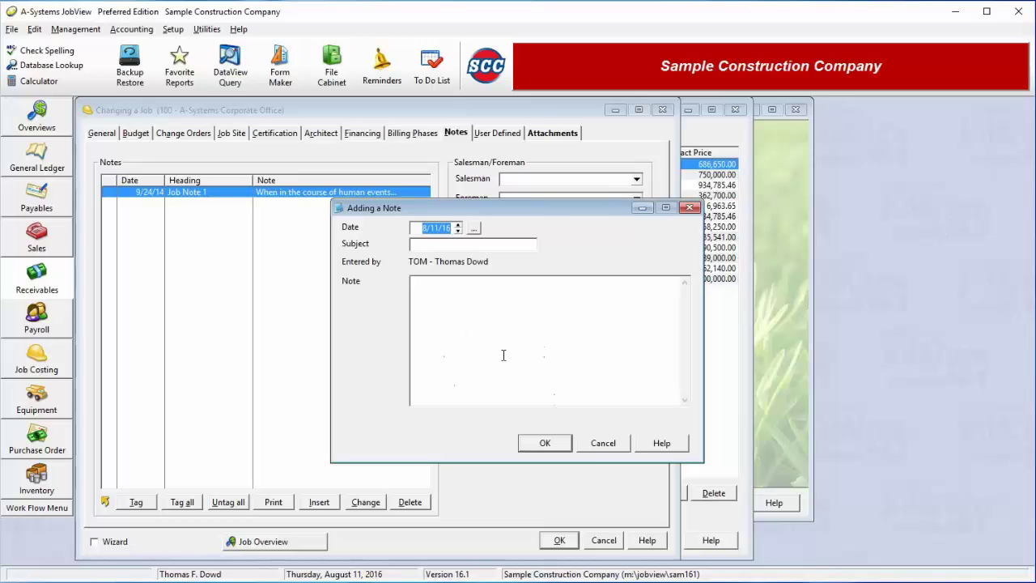
pyautogui.click(596, 442)
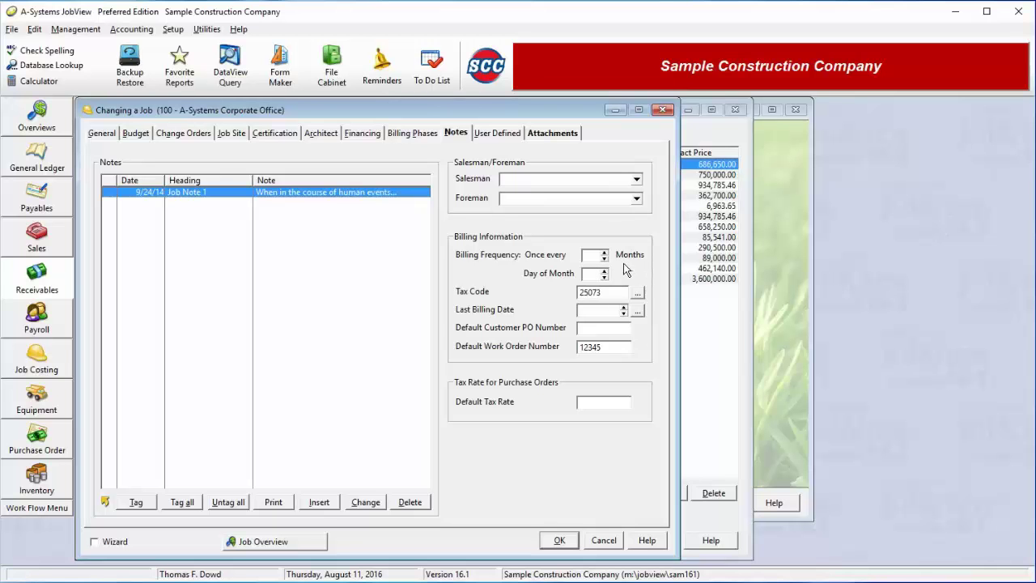
pyautogui.doubleClick(611, 291)
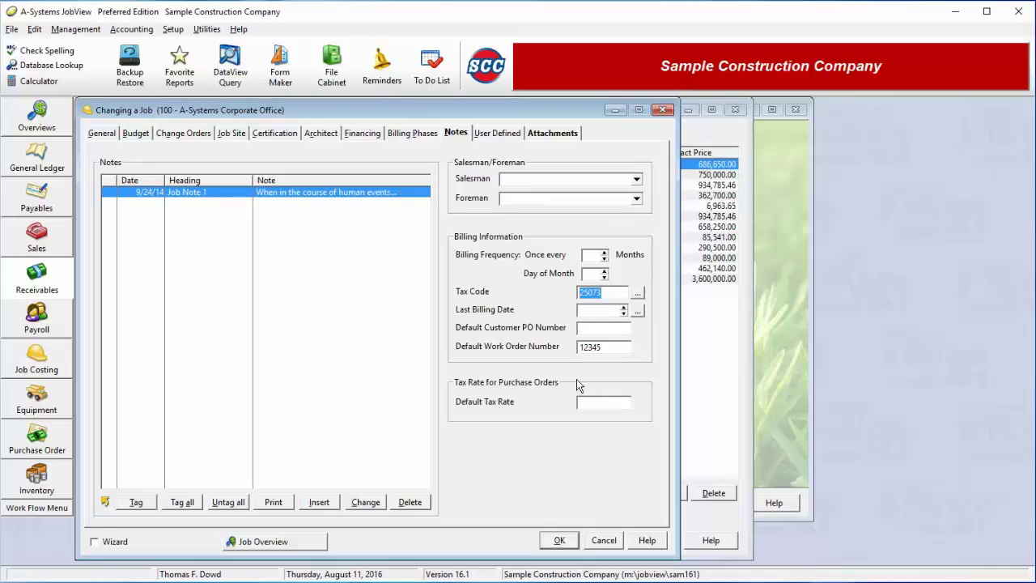
pyautogui.click(596, 313)
pyautogui.click(607, 402)
# Rename the job's User Defined 7 prompt to Elevation and finish editing the prompts.
pyautogui.click(495, 134)
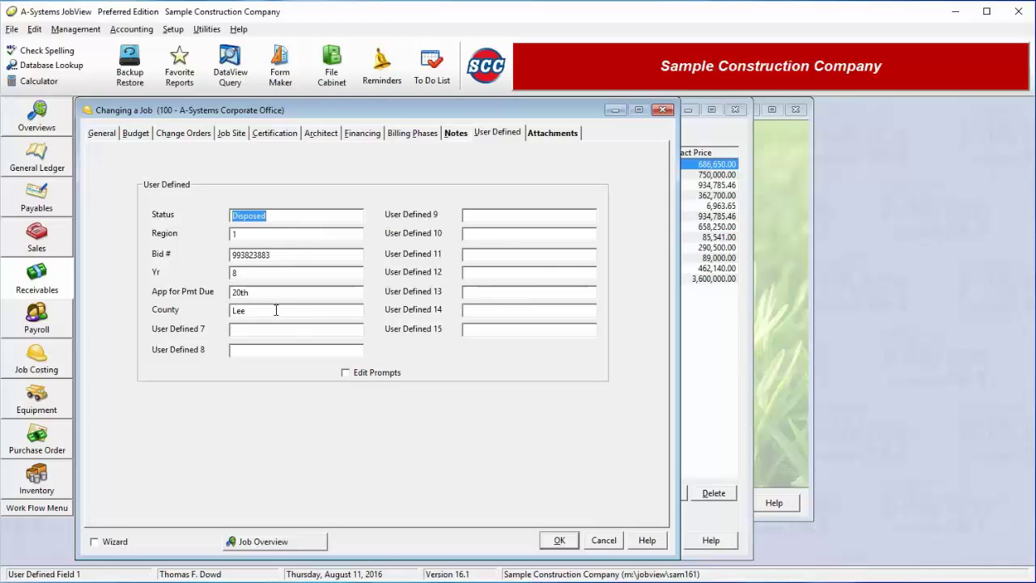
pyautogui.click(347, 374)
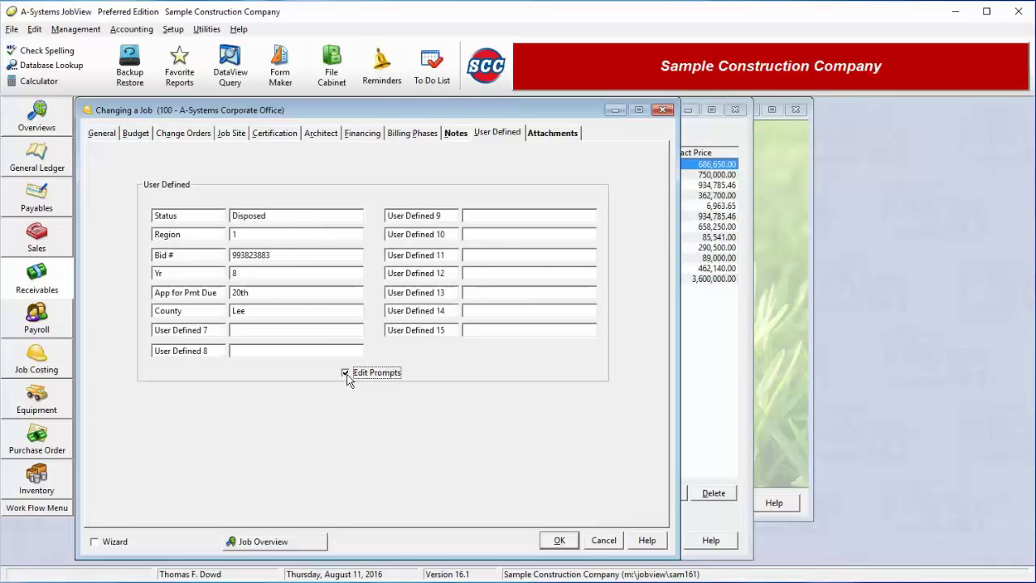
pyautogui.click(223, 331)
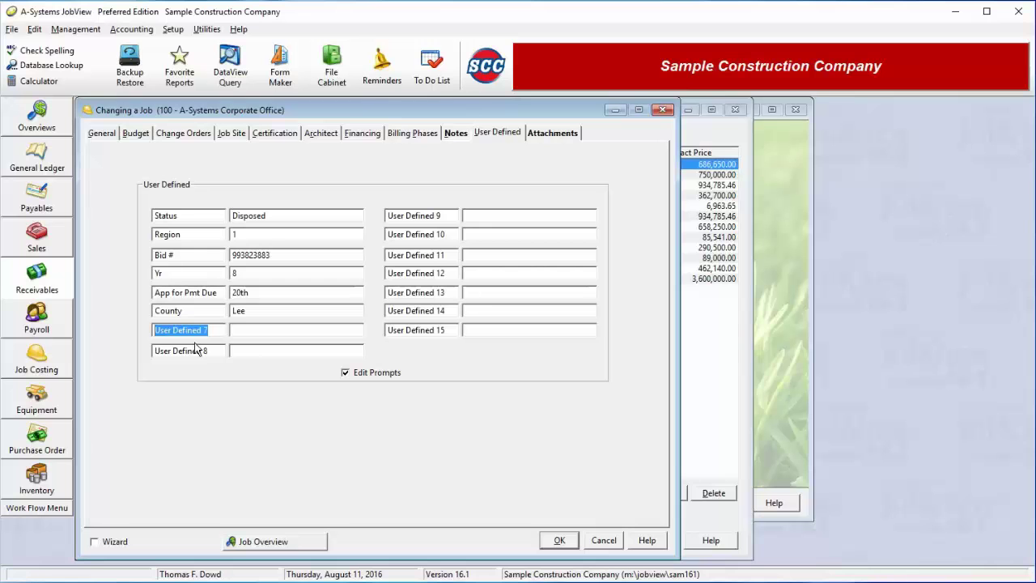
pyautogui.write('Eleva')
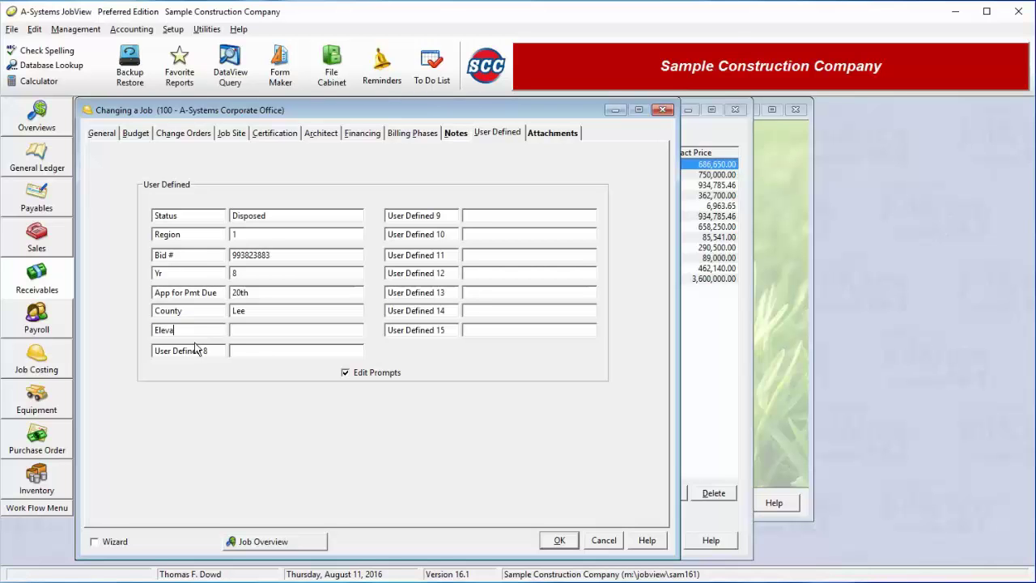
pyautogui.write('tion')
pyautogui.click(345, 373)
pyautogui.click(345, 373)
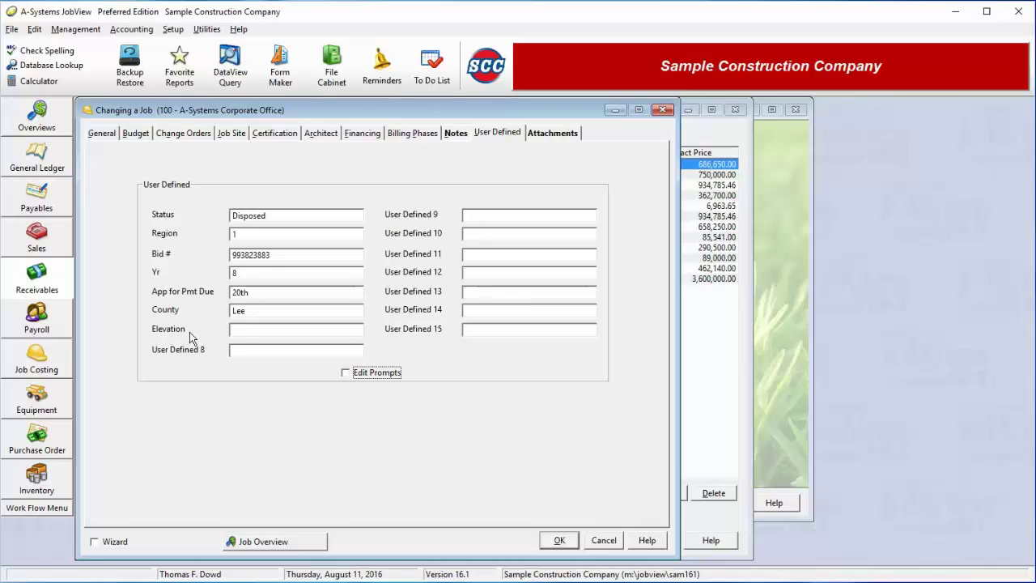
# Set the job's user-defined Elevation value to 4500.
pyautogui.click(251, 331)
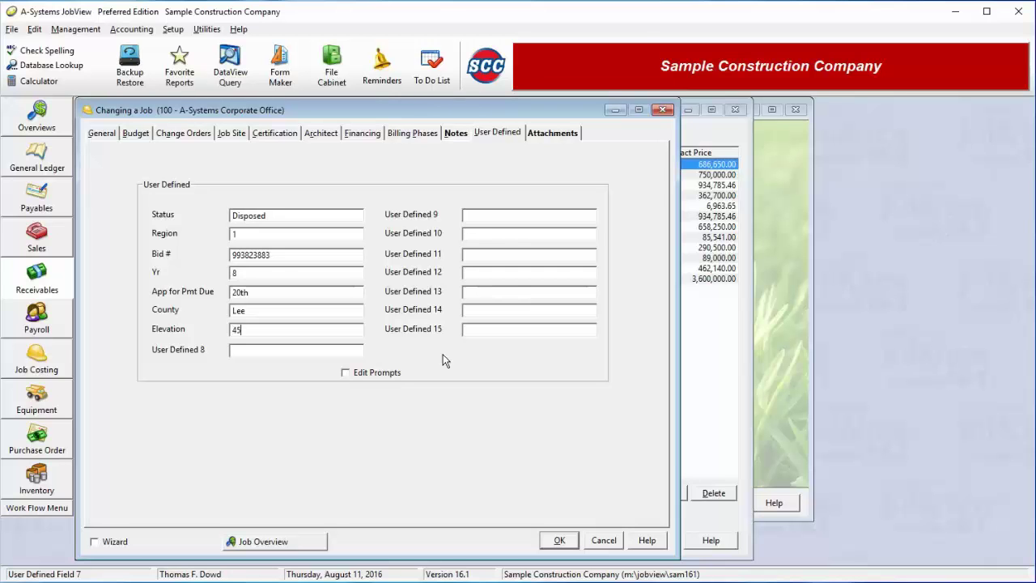
pyautogui.write('00')
pyautogui.press('Tab')
# Preview the job's attached butterfly picture, El Capitan.jpg and the DataView sales order document, and save the job.
pyautogui.click(554, 133)
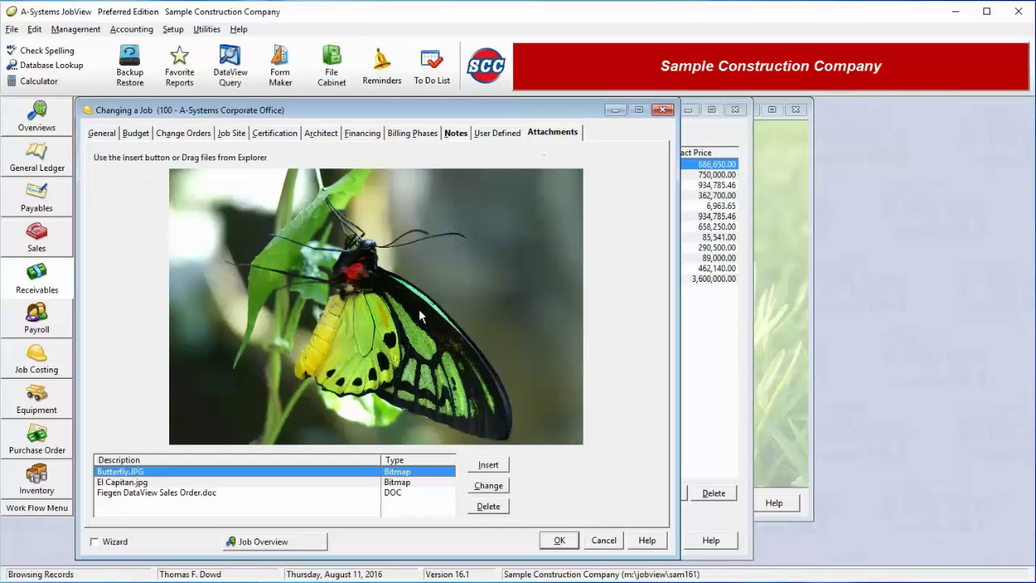
pyautogui.click(180, 482)
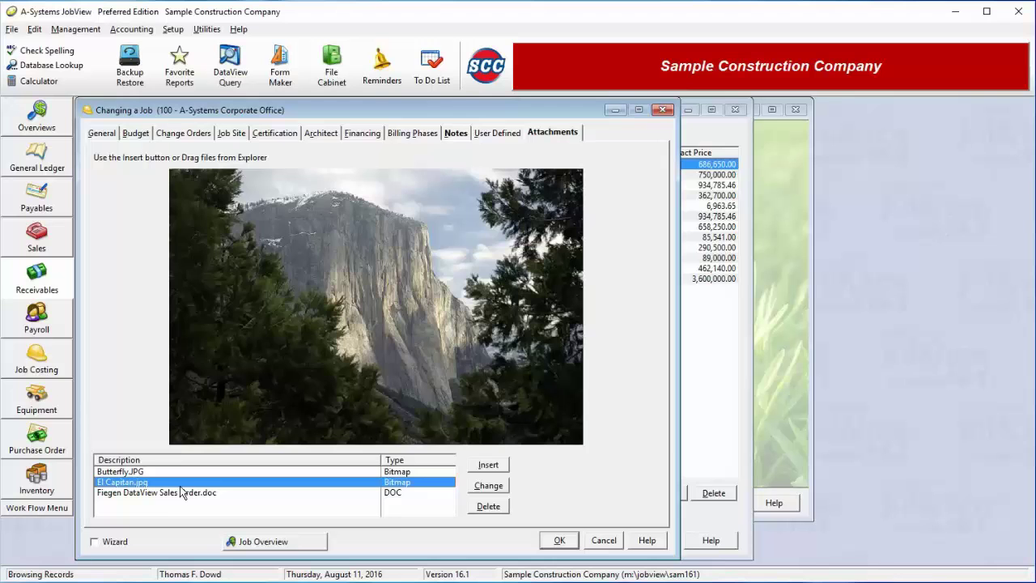
pyautogui.click(186, 493)
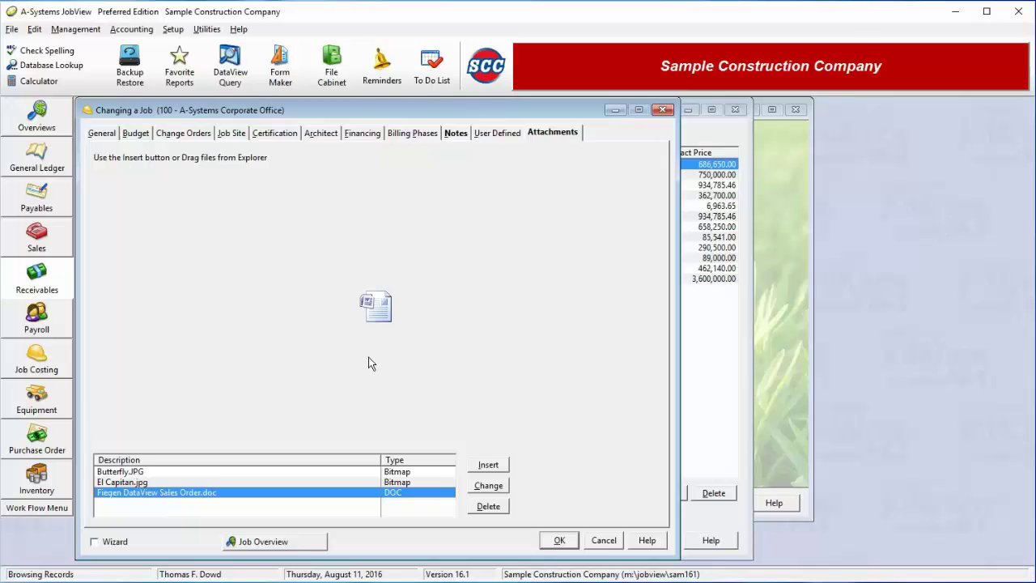
pyautogui.click(559, 541)
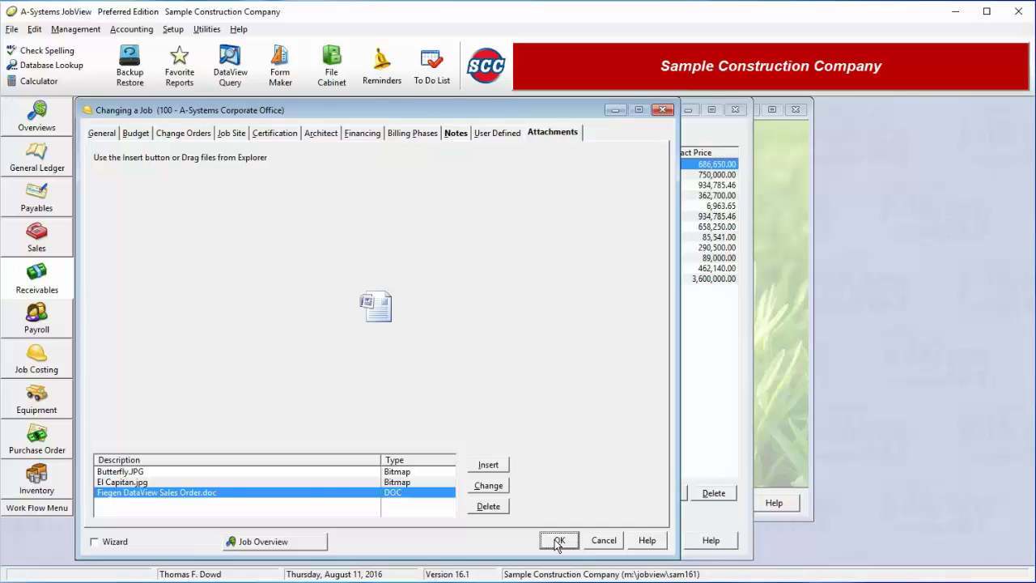
pyautogui.click(559, 541)
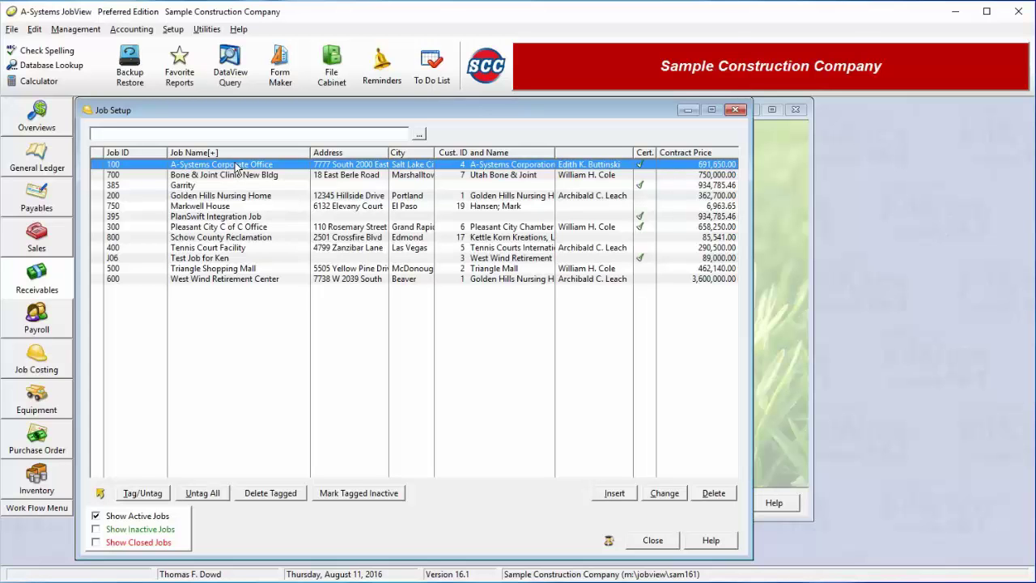
# Include inactive and closed jobs in the job list, and close Job Setup.
pyautogui.click(128, 531)
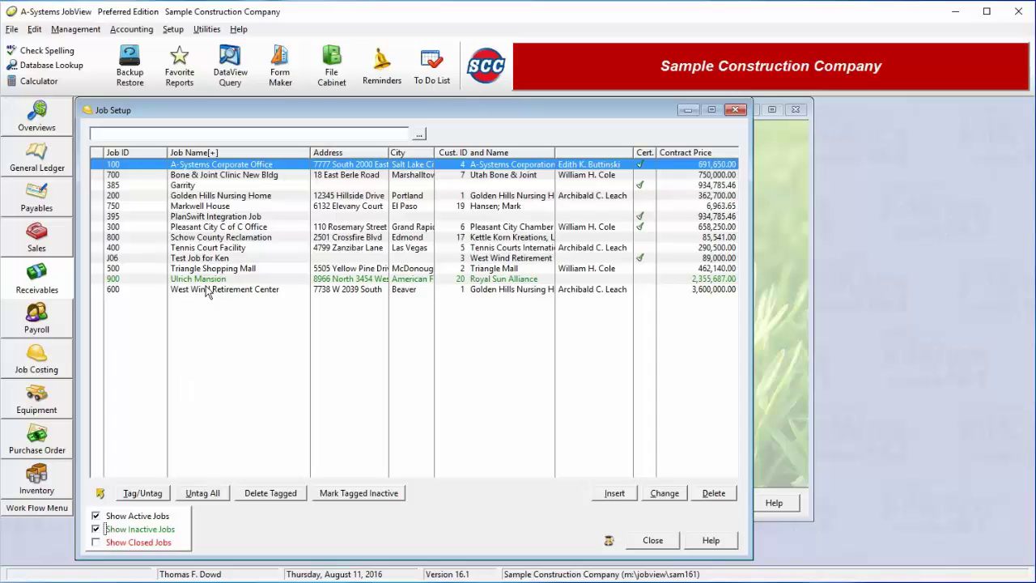
pyautogui.click(135, 545)
pyautogui.click(651, 541)
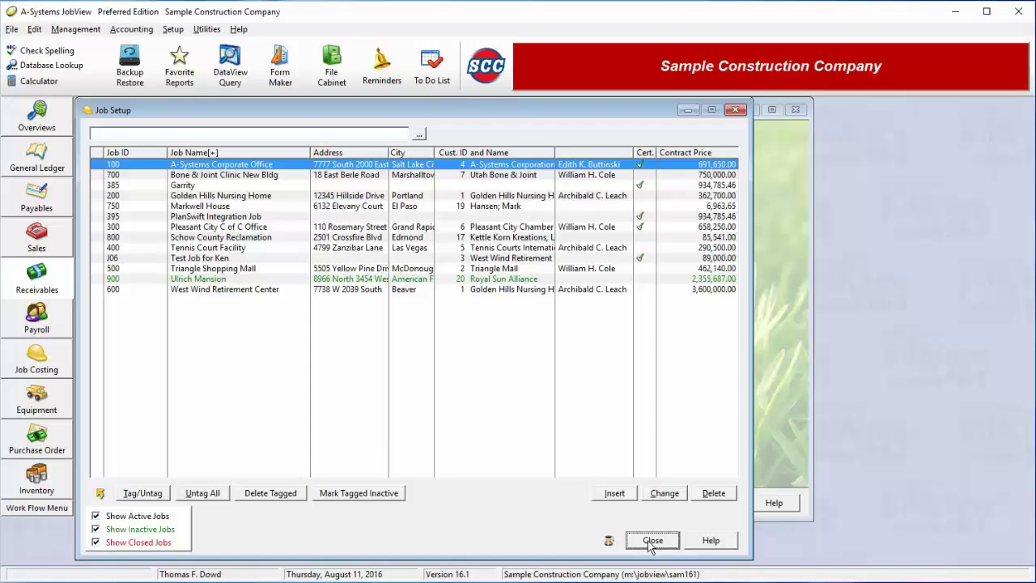